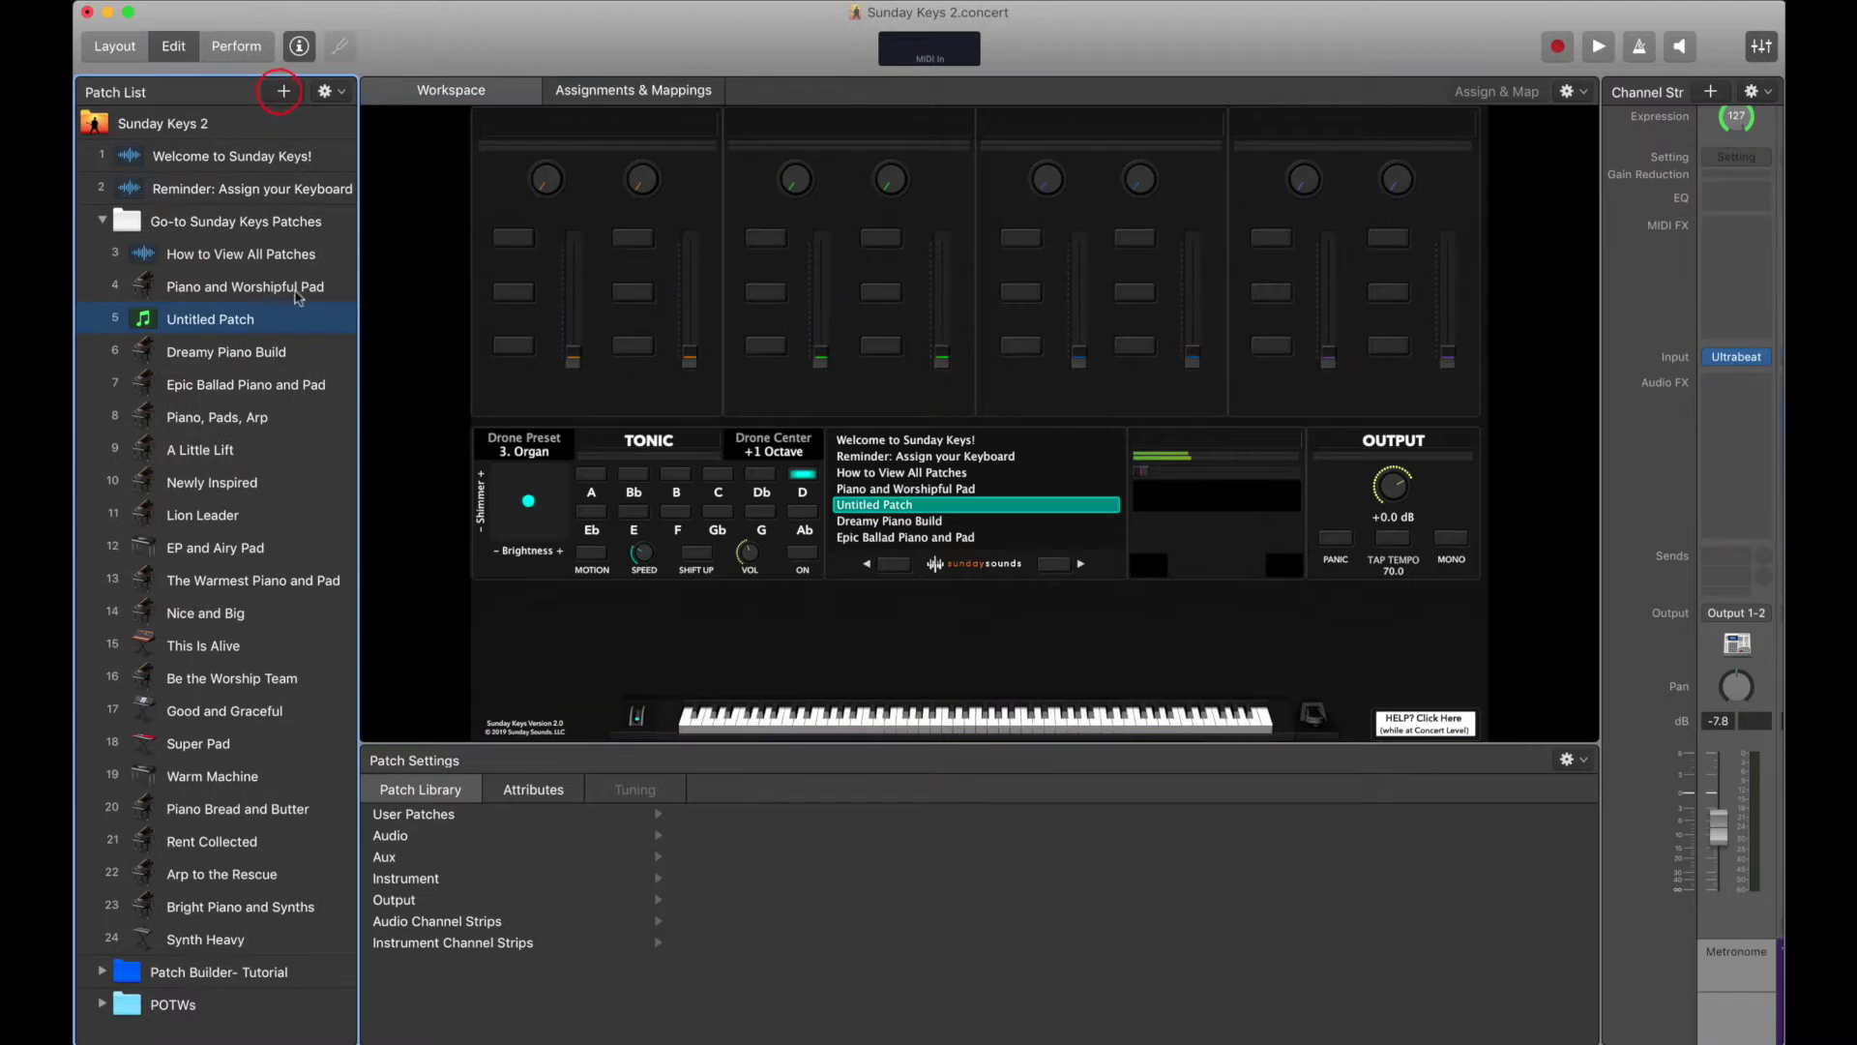
Move the untitled patch to the top of the patch list and add a software instrument channel strip to it.
{"action": "left_click_drag", "start_coordinate": [263, 321], "coordinate": [256, 151]}
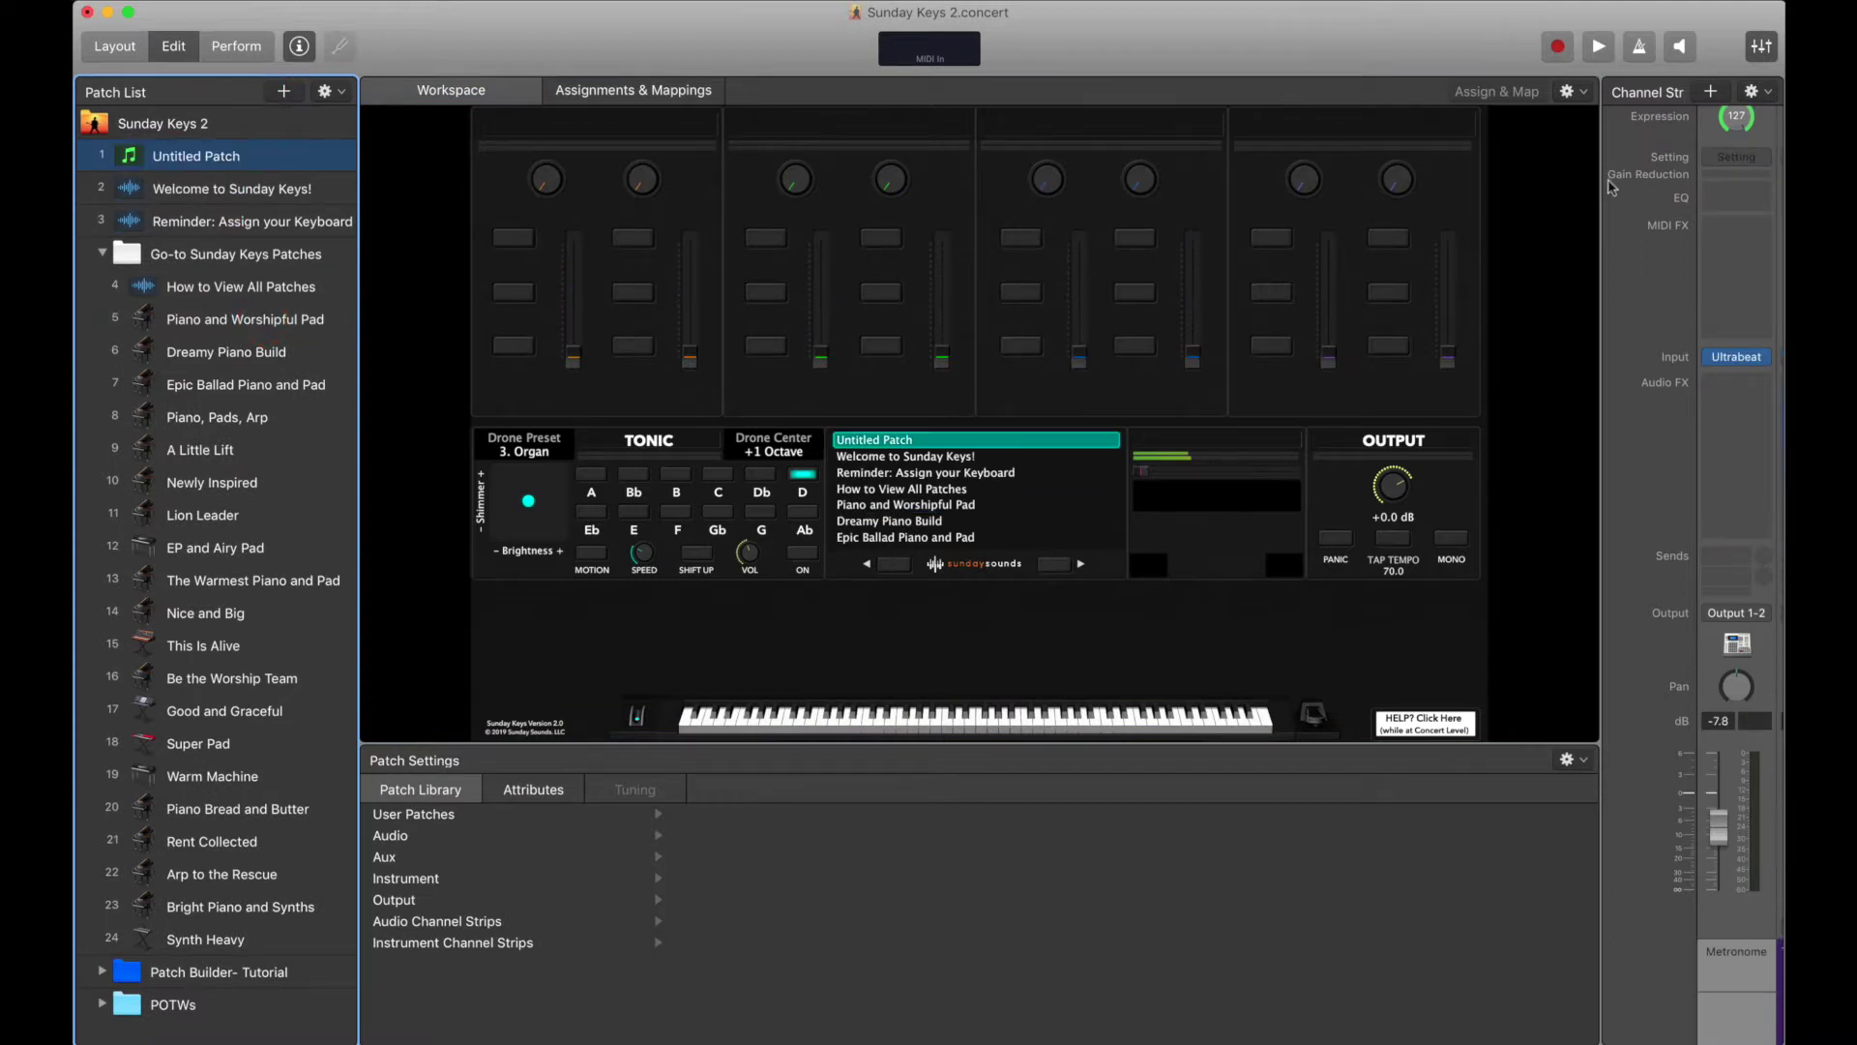
{"action": "left_click", "coordinate": [1704, 92]}
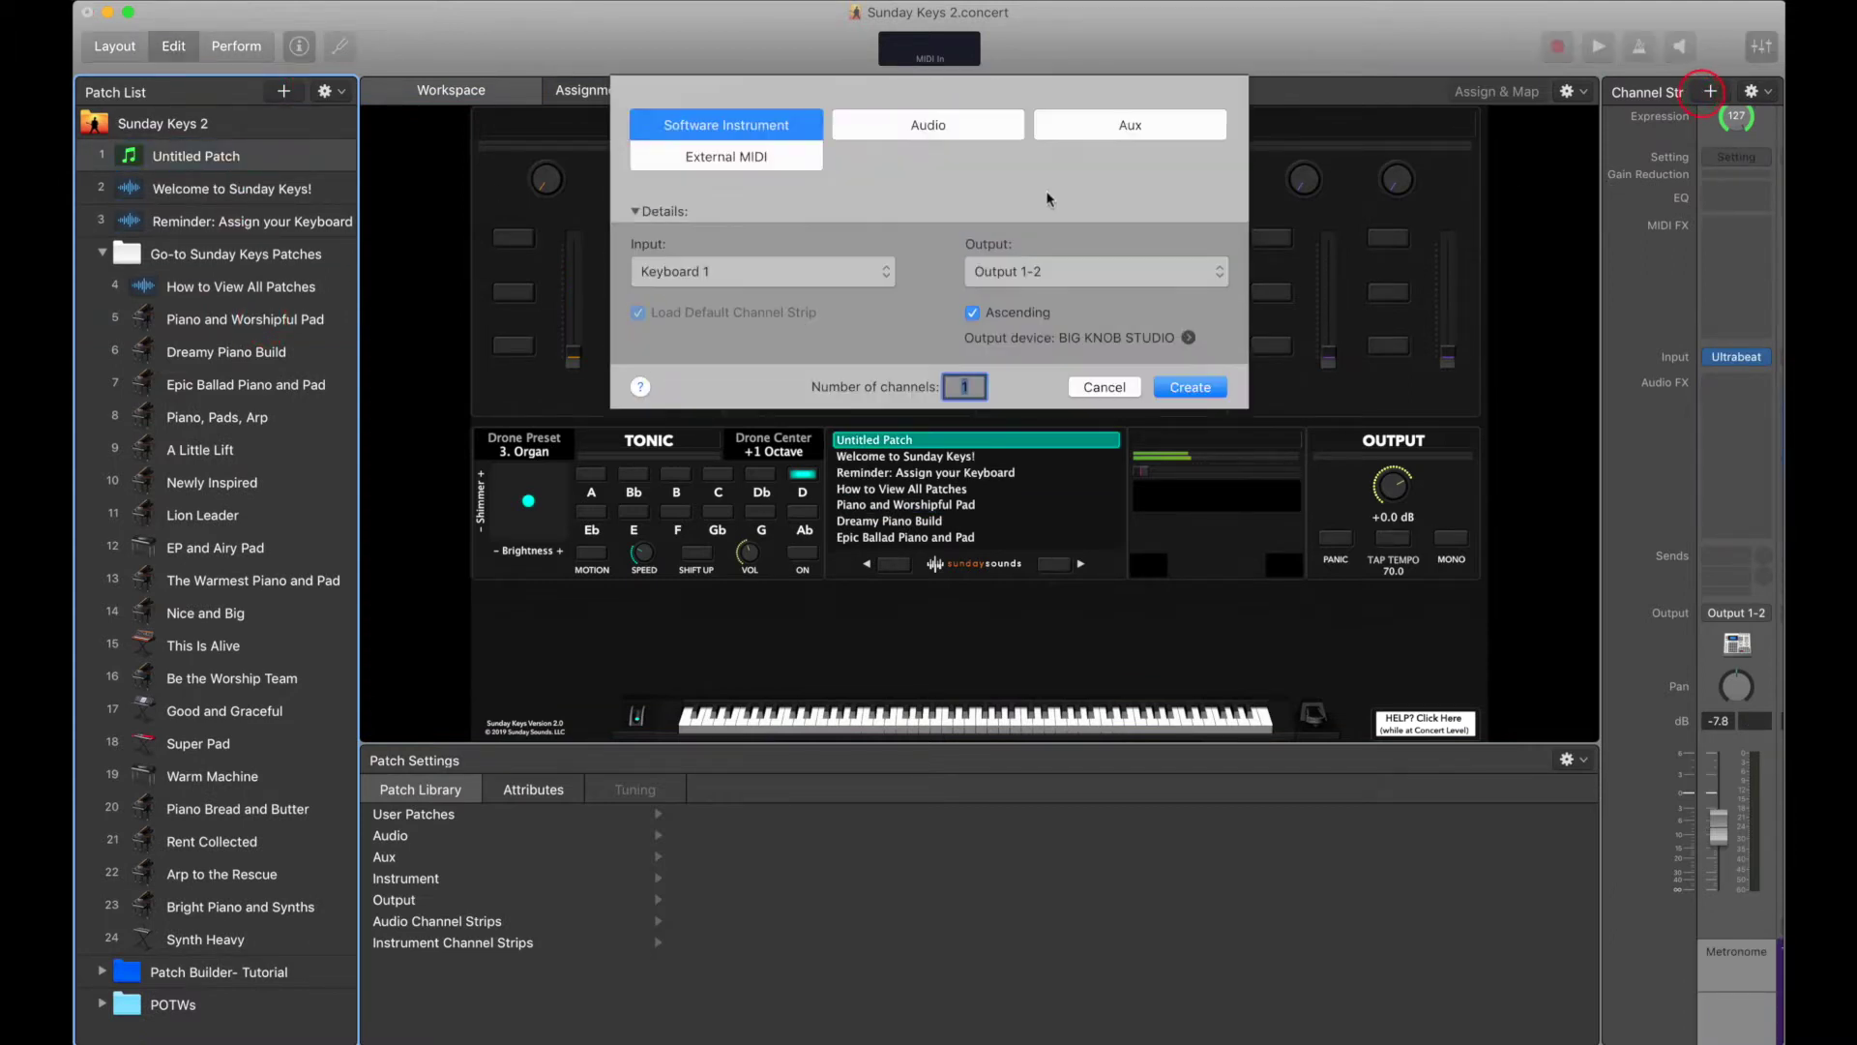
{"action": "left_click", "coordinate": [1192, 387]}
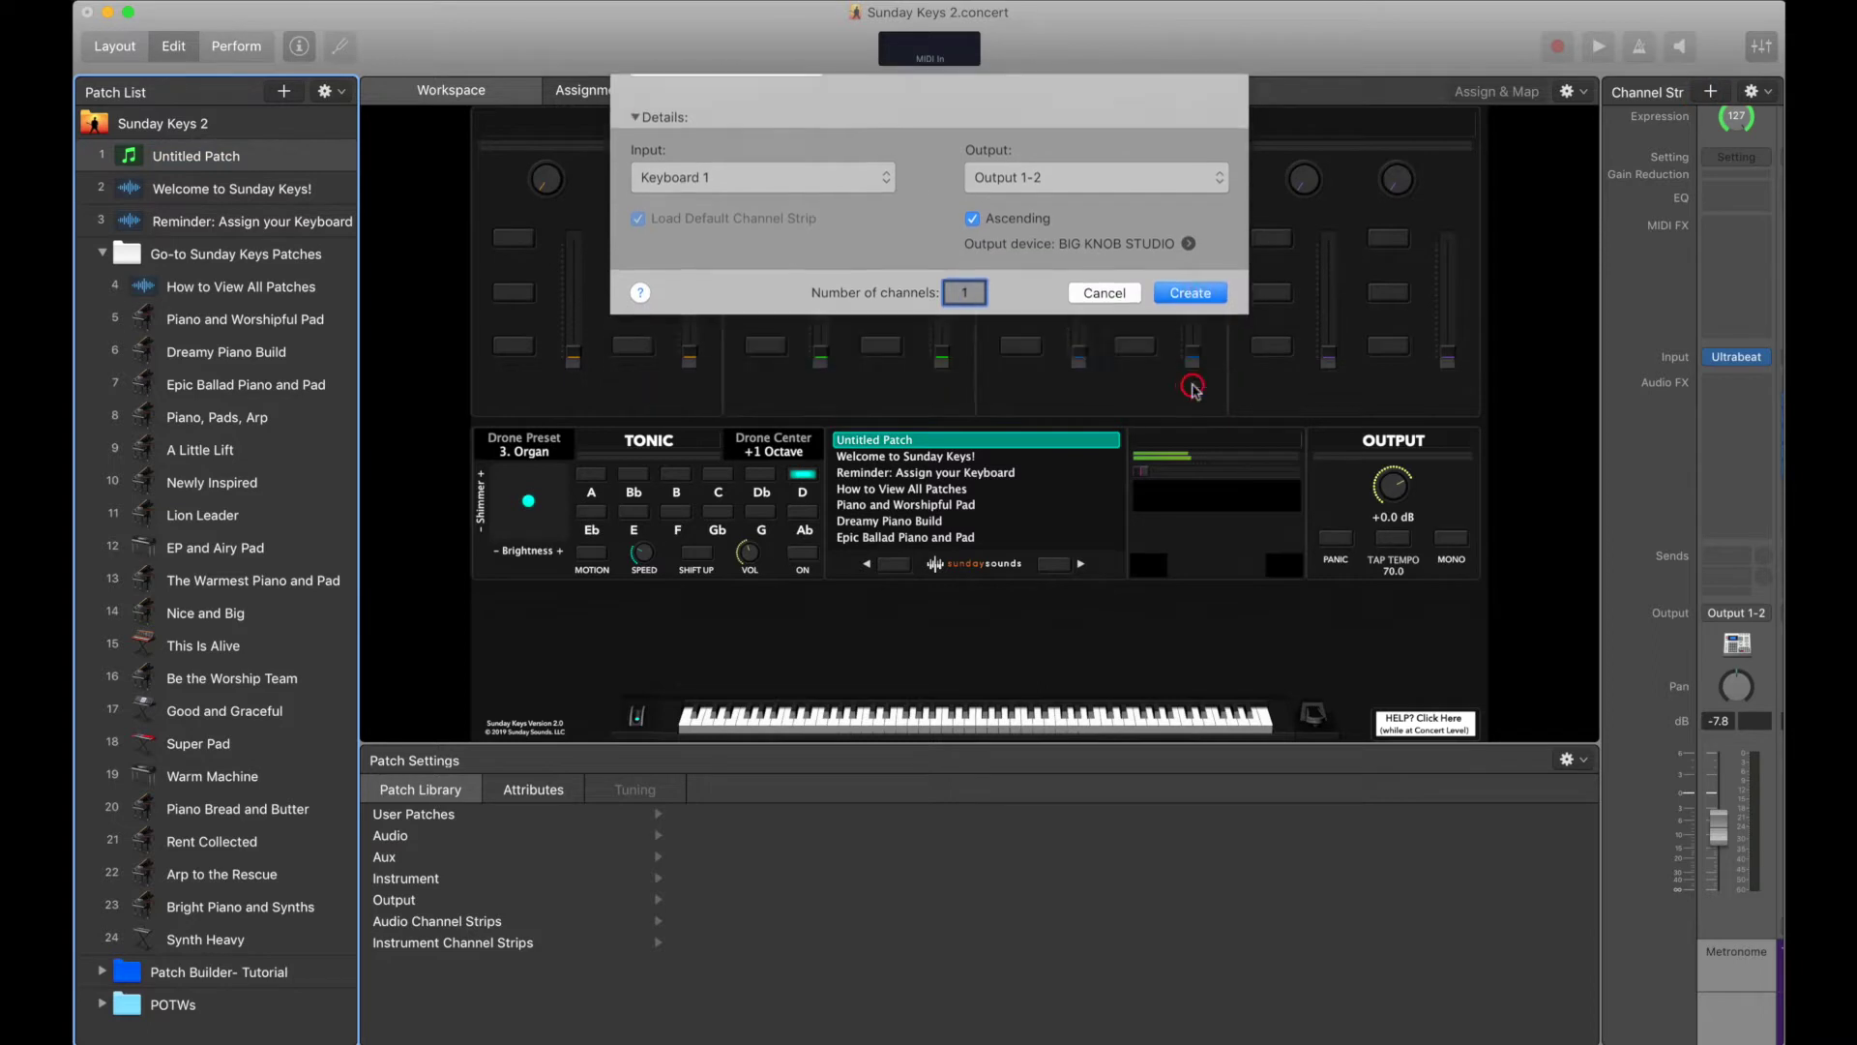
Load EXS24 (Sampler) in stereo as the instrument of the new channel strip.
{"action": "left_click", "coordinate": [1722, 319]}
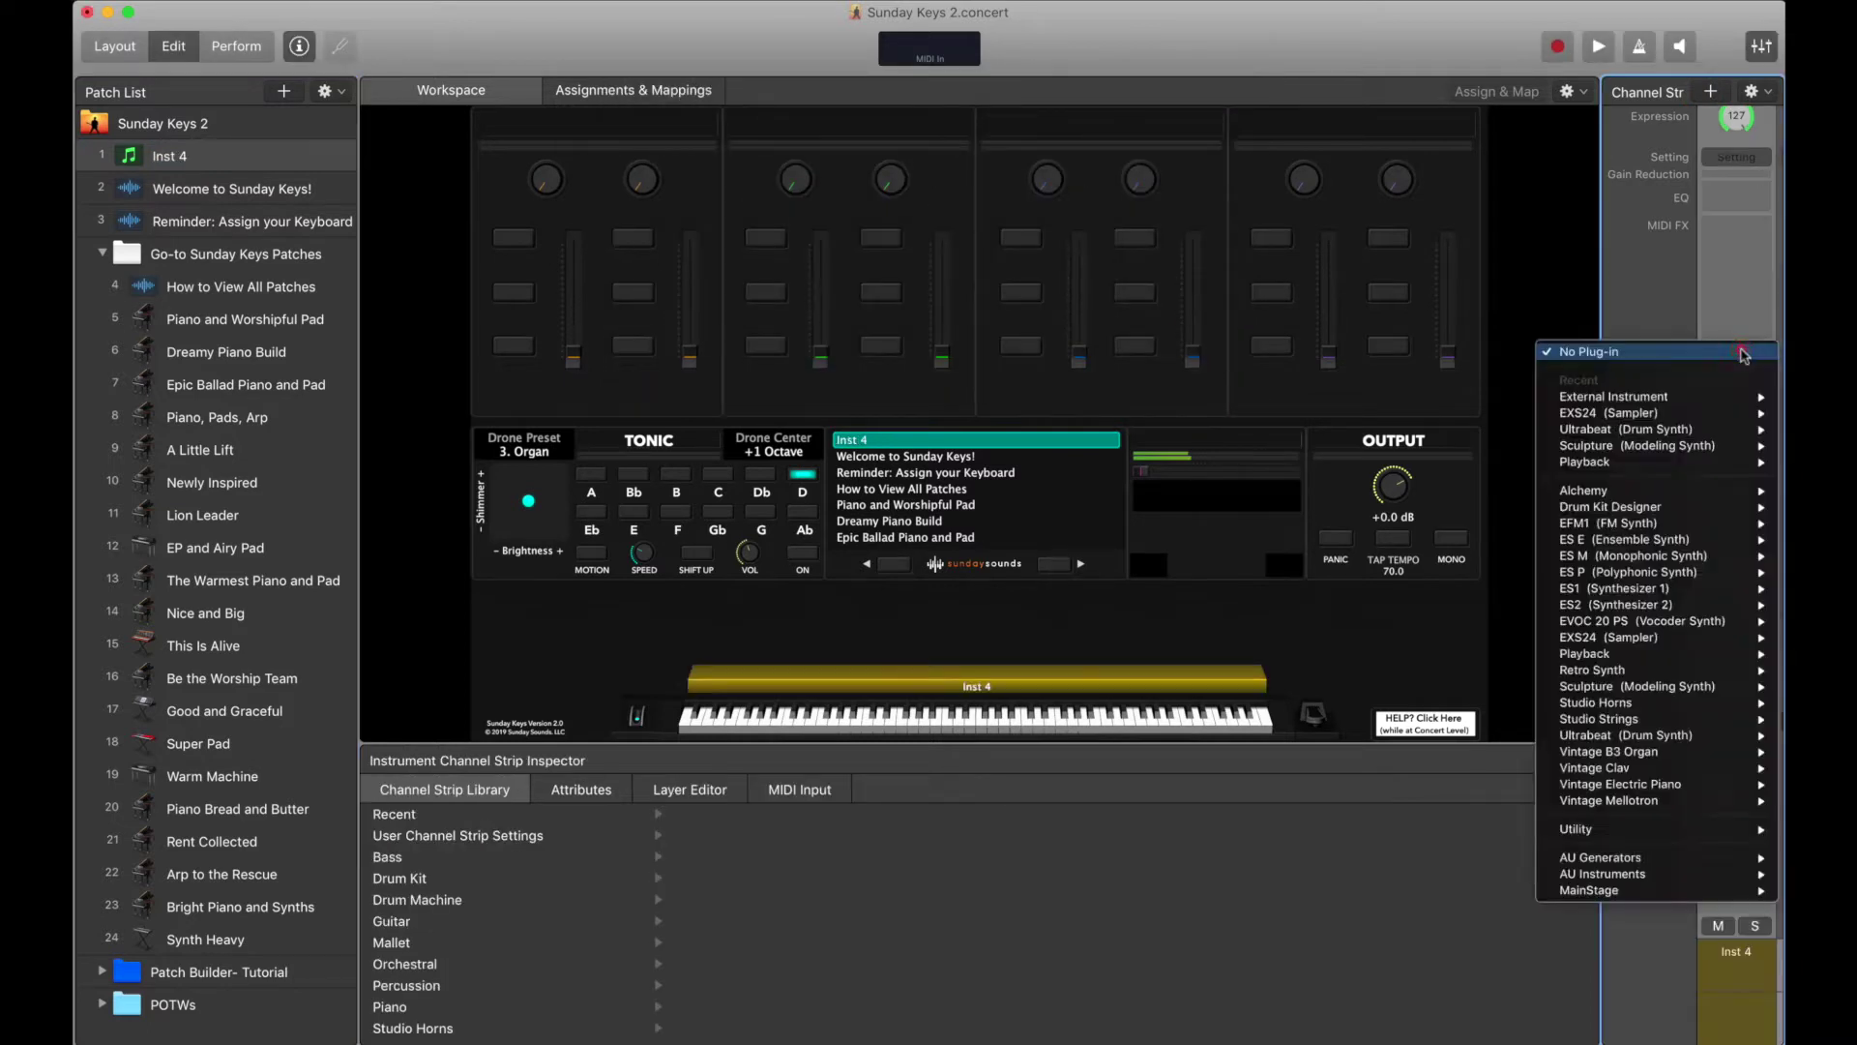
{"action": "mouse_move", "coordinate": [1644, 413]}
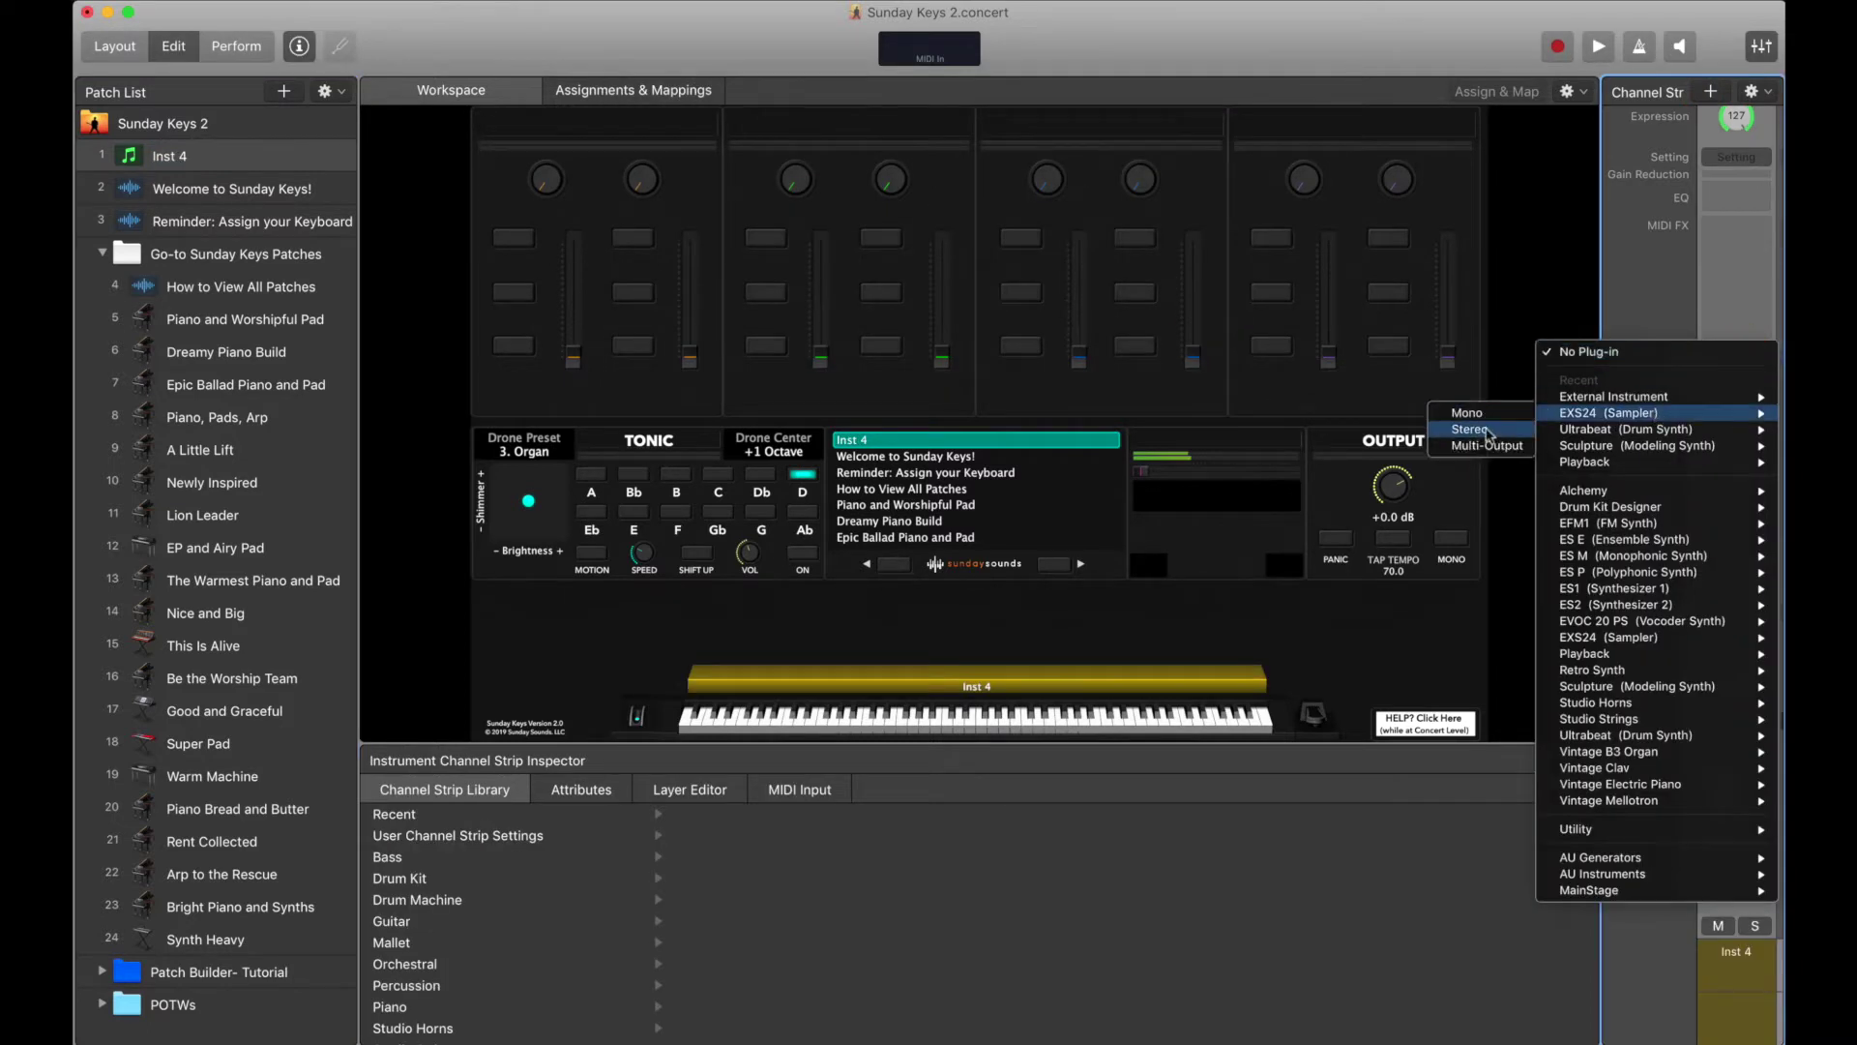
{"action": "left_click", "coordinate": [1488, 429]}
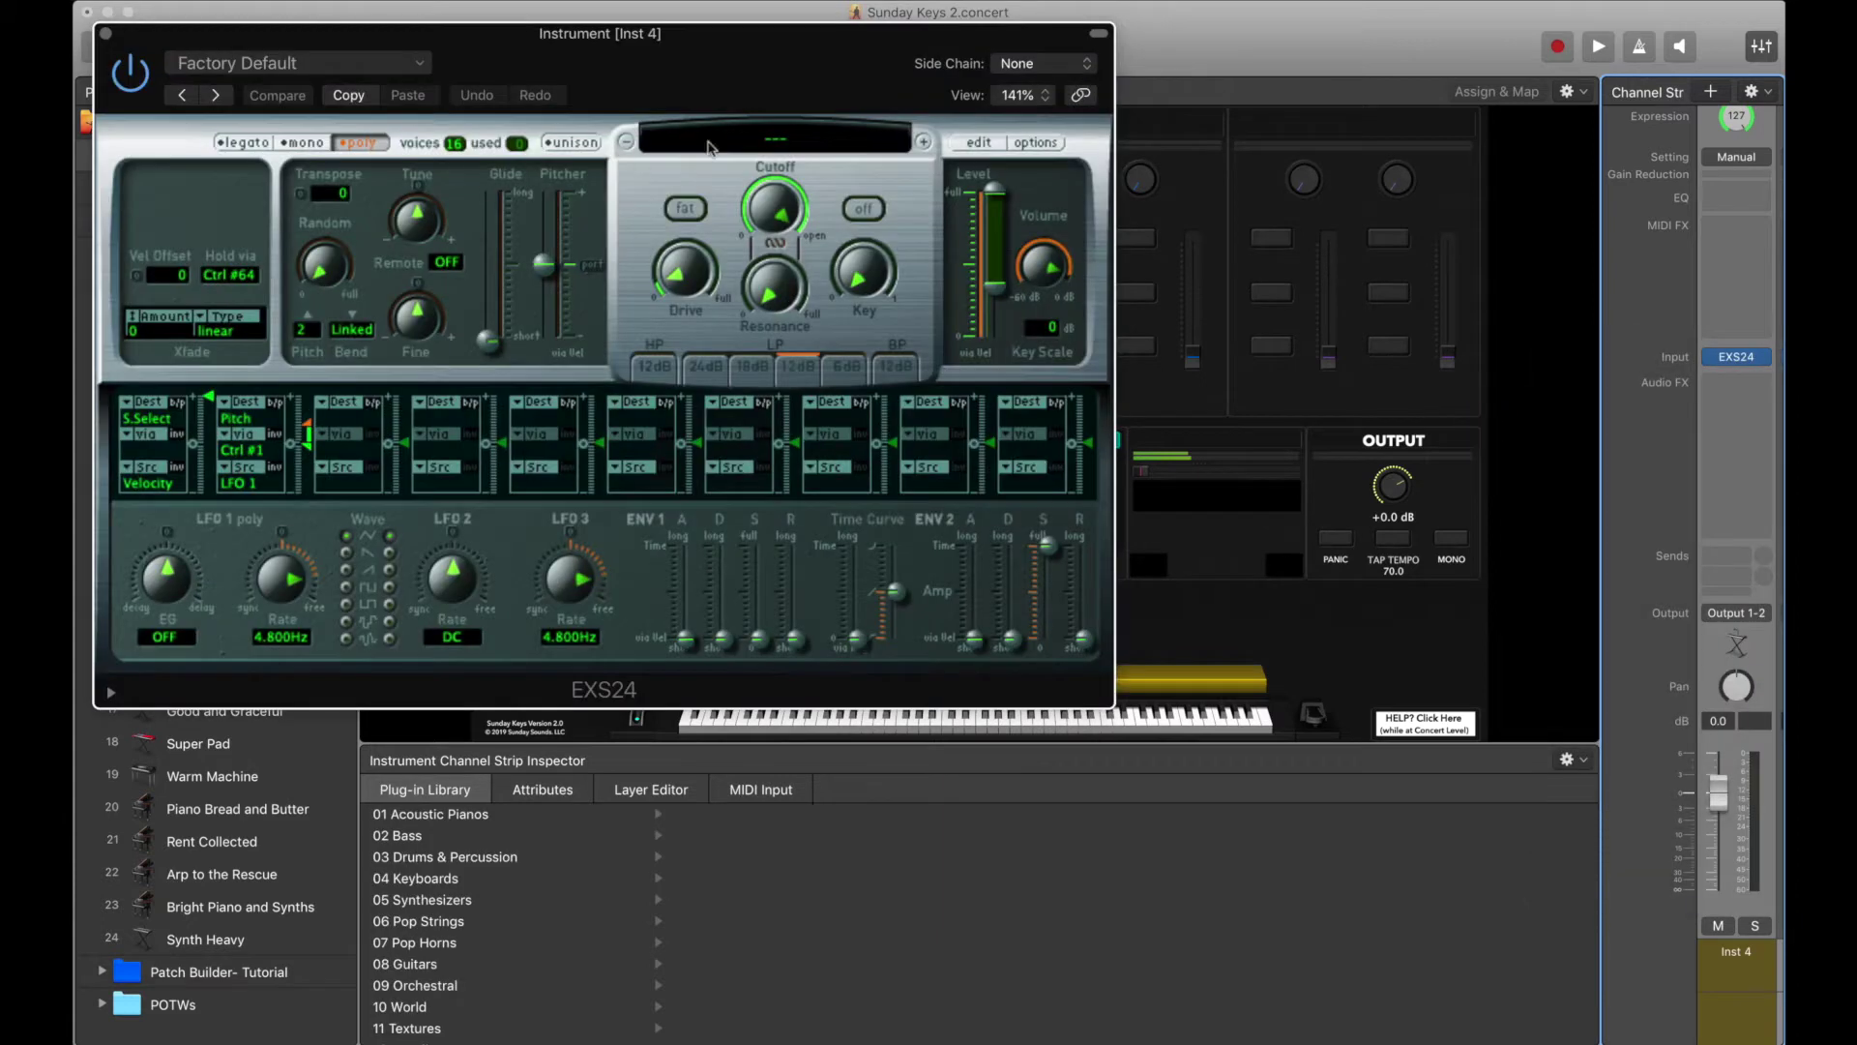
Load the factory acoustic piano Steinway Grand Piano 2 into the EXS24 sampler and close its window.
{"action": "left_click", "coordinate": [762, 136]}
{"action": "mouse_move", "coordinate": [766, 492]}
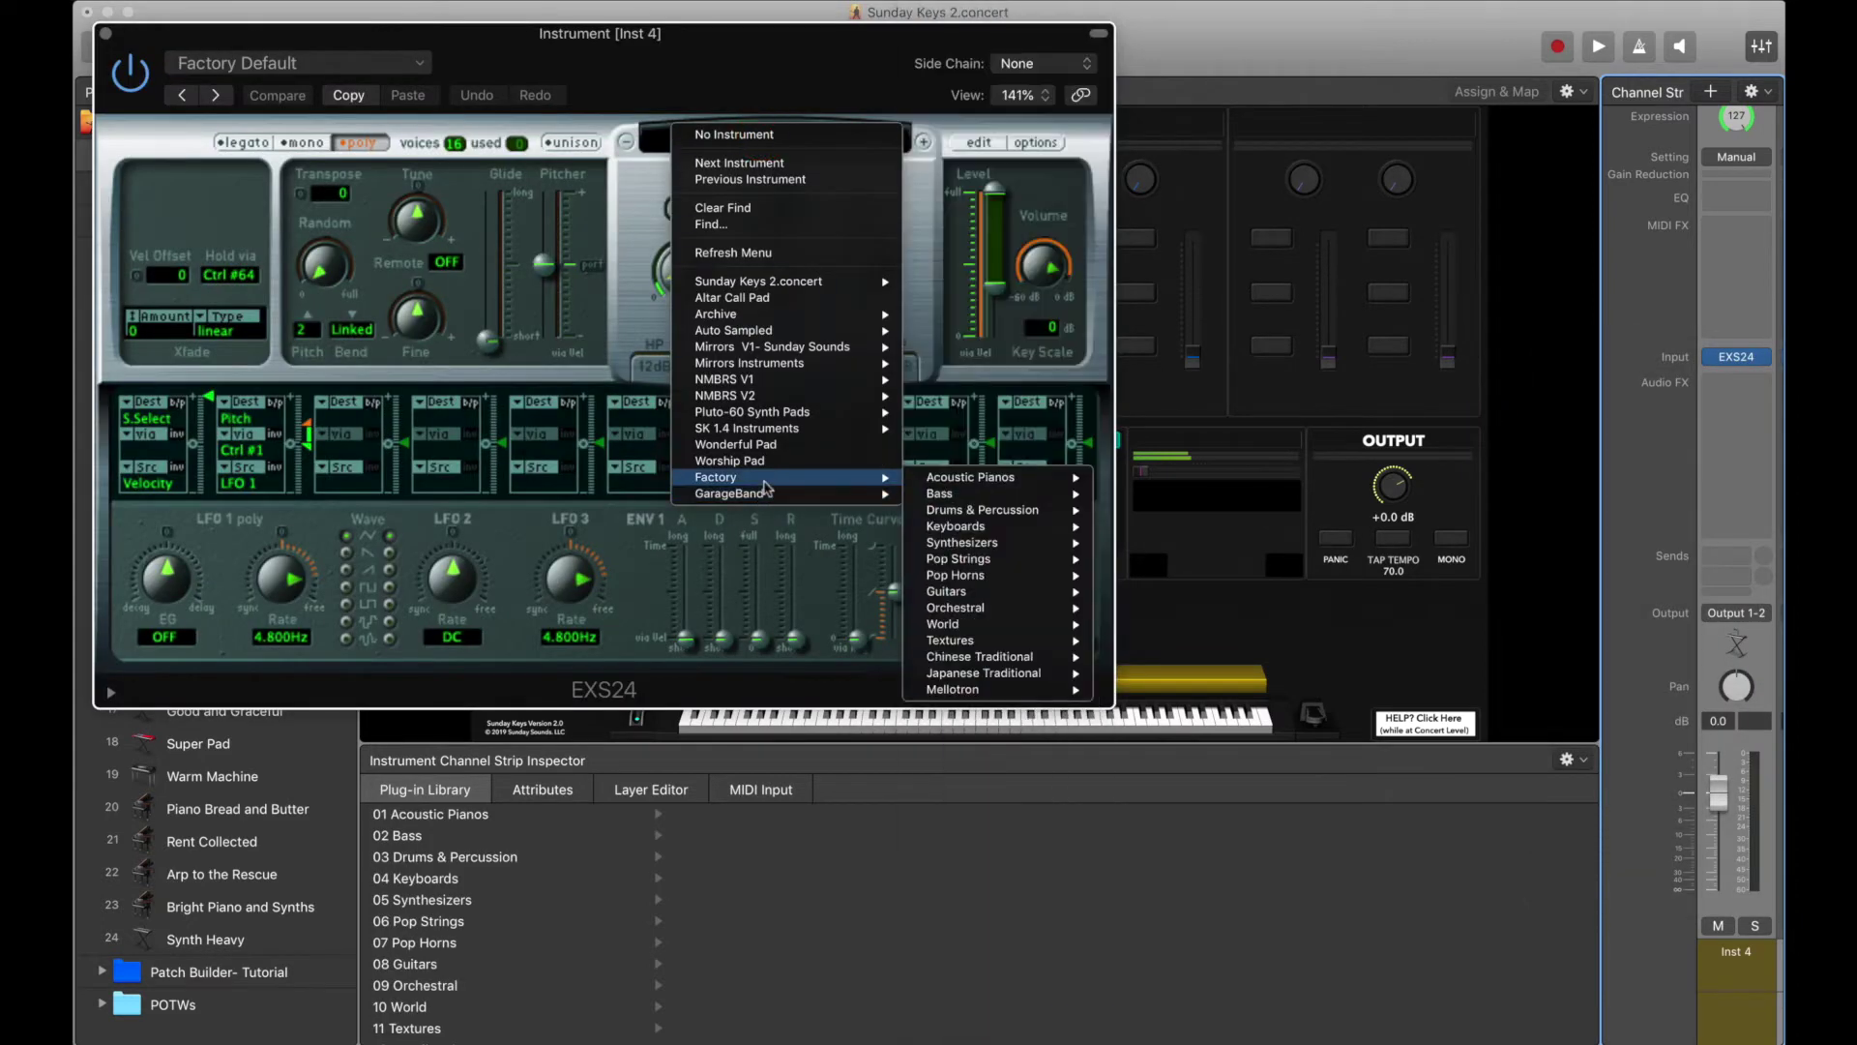
{"action": "mouse_move", "coordinate": [967, 480]}
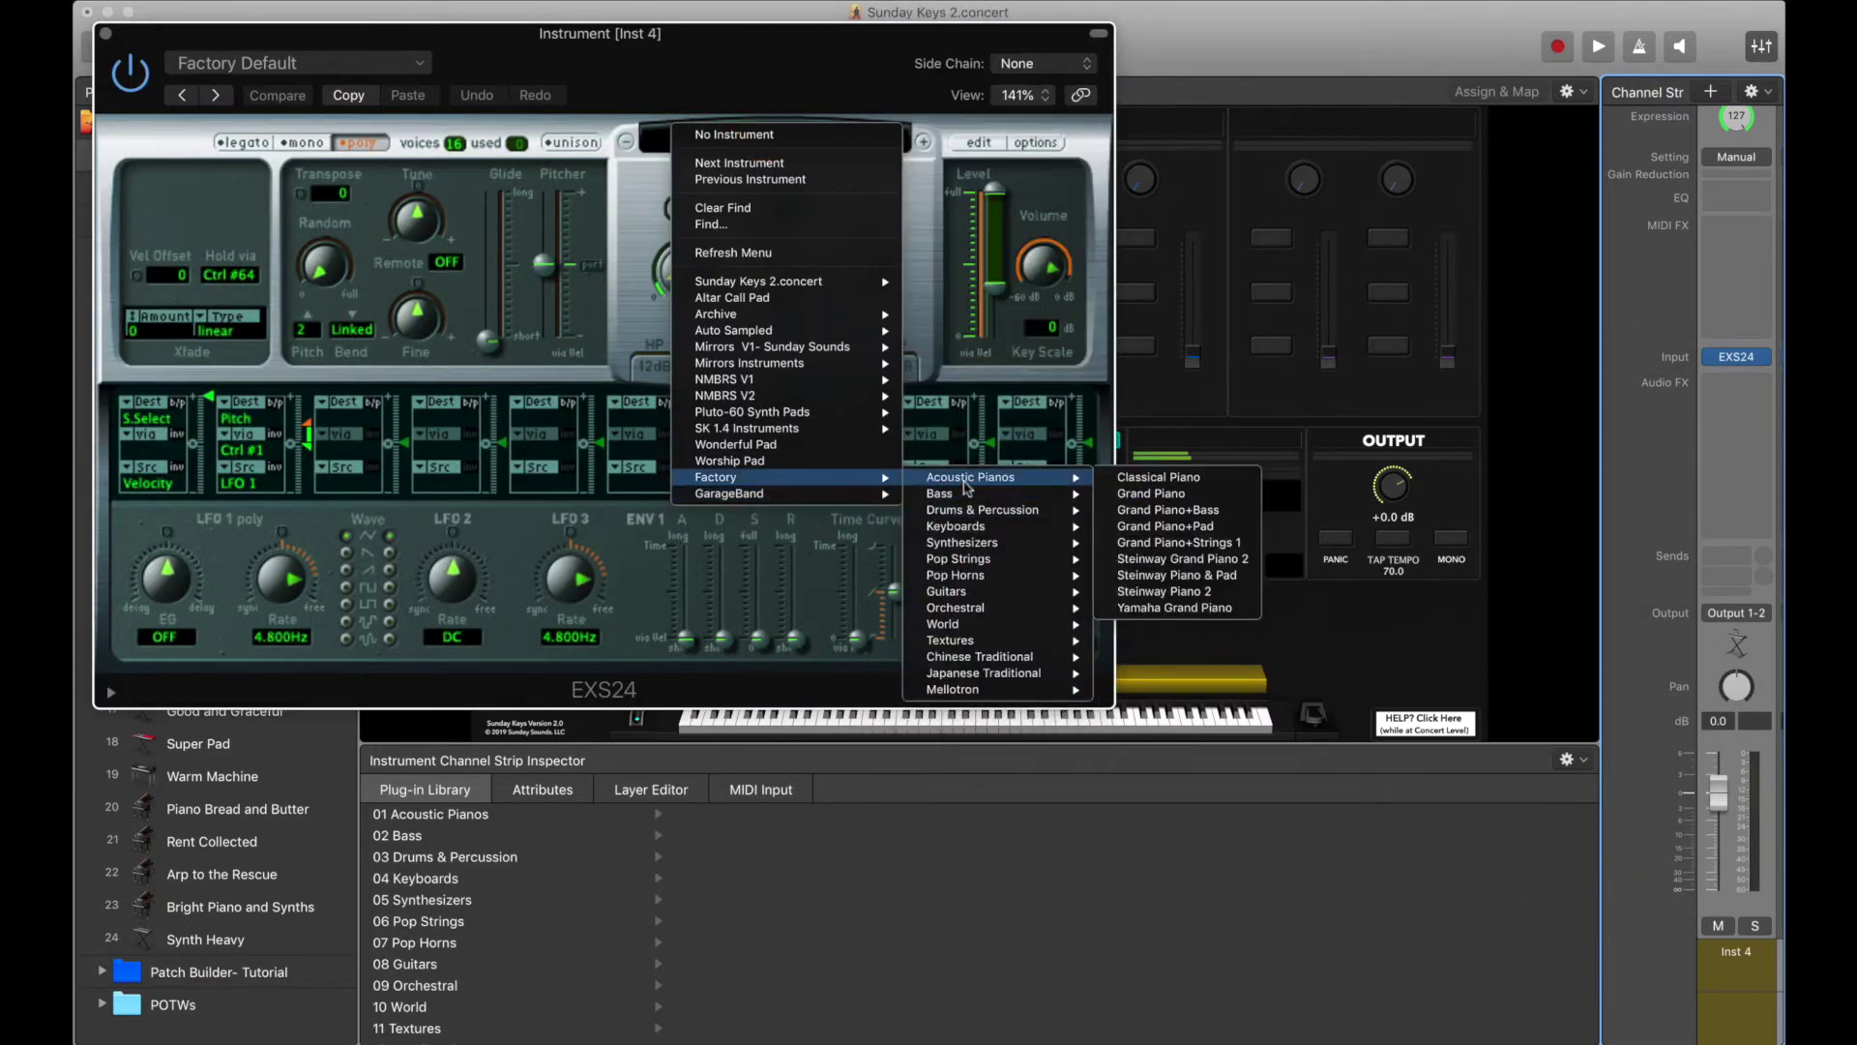
{"action": "left_click", "coordinate": [1169, 559]}
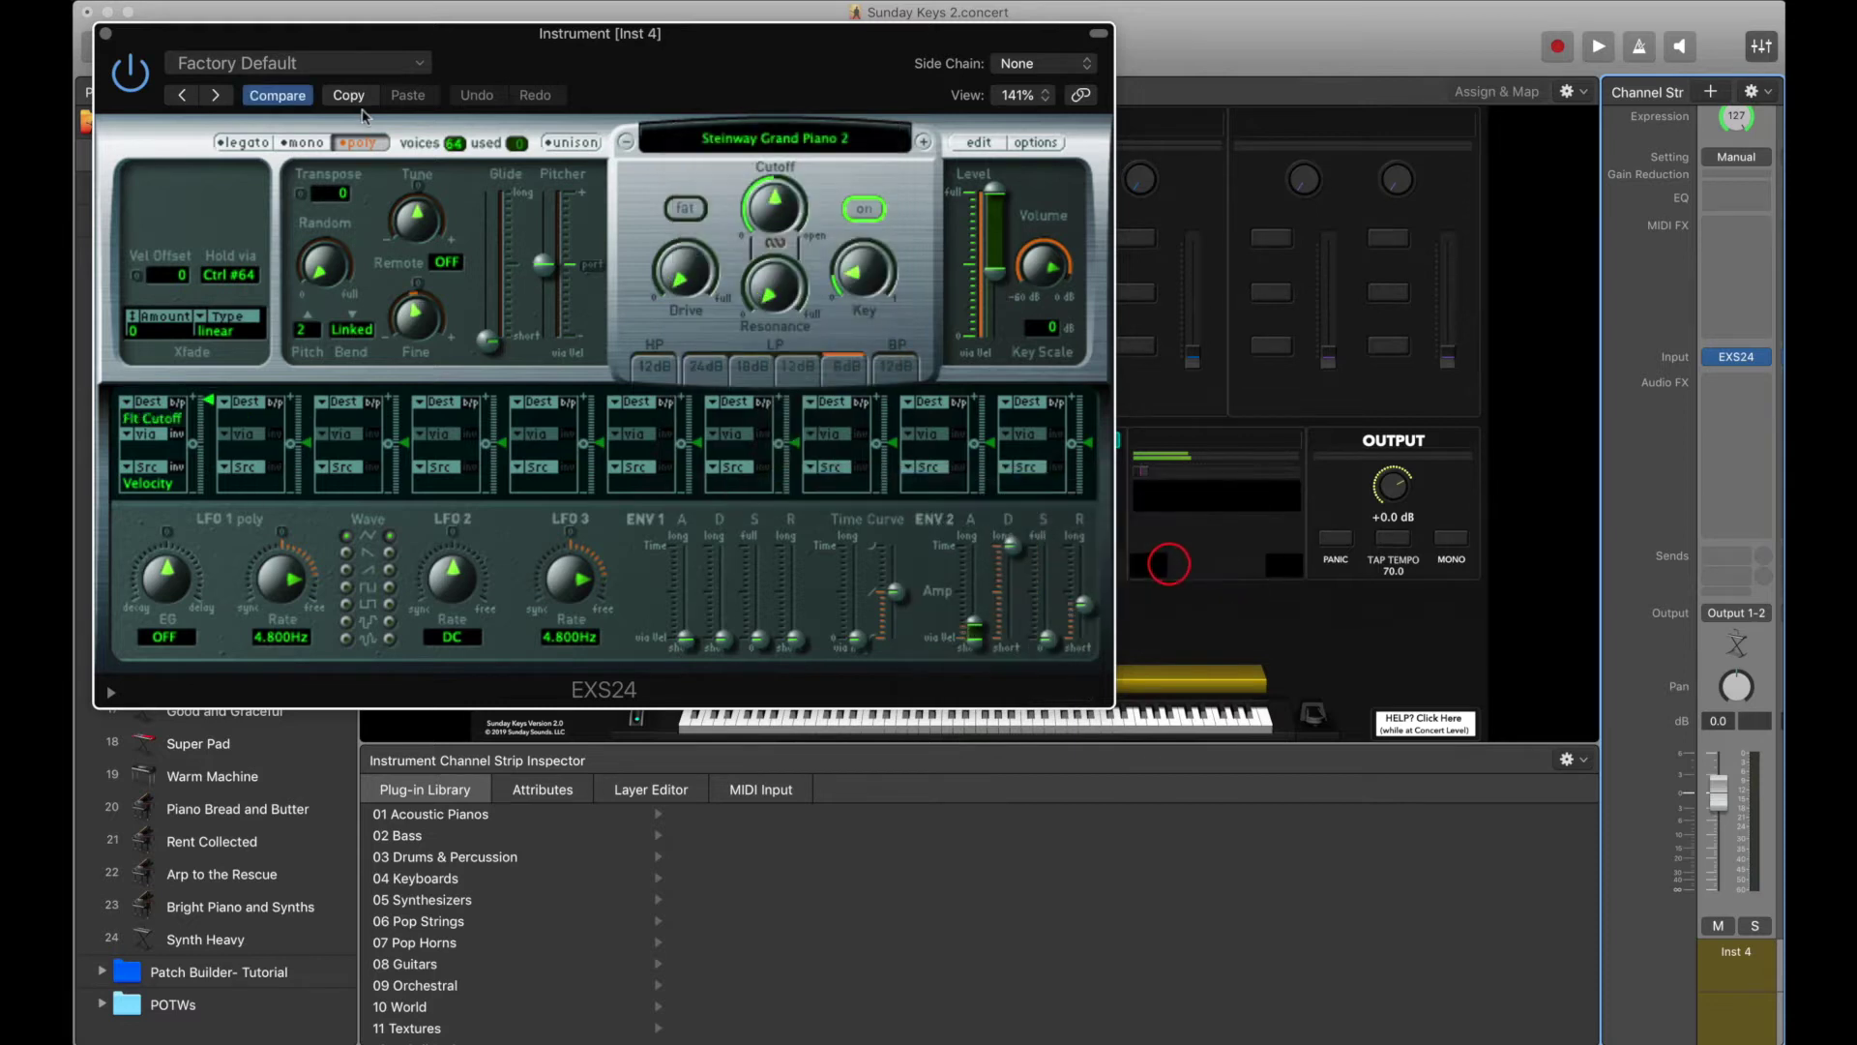
{"action": "left_click", "coordinate": [105, 39]}
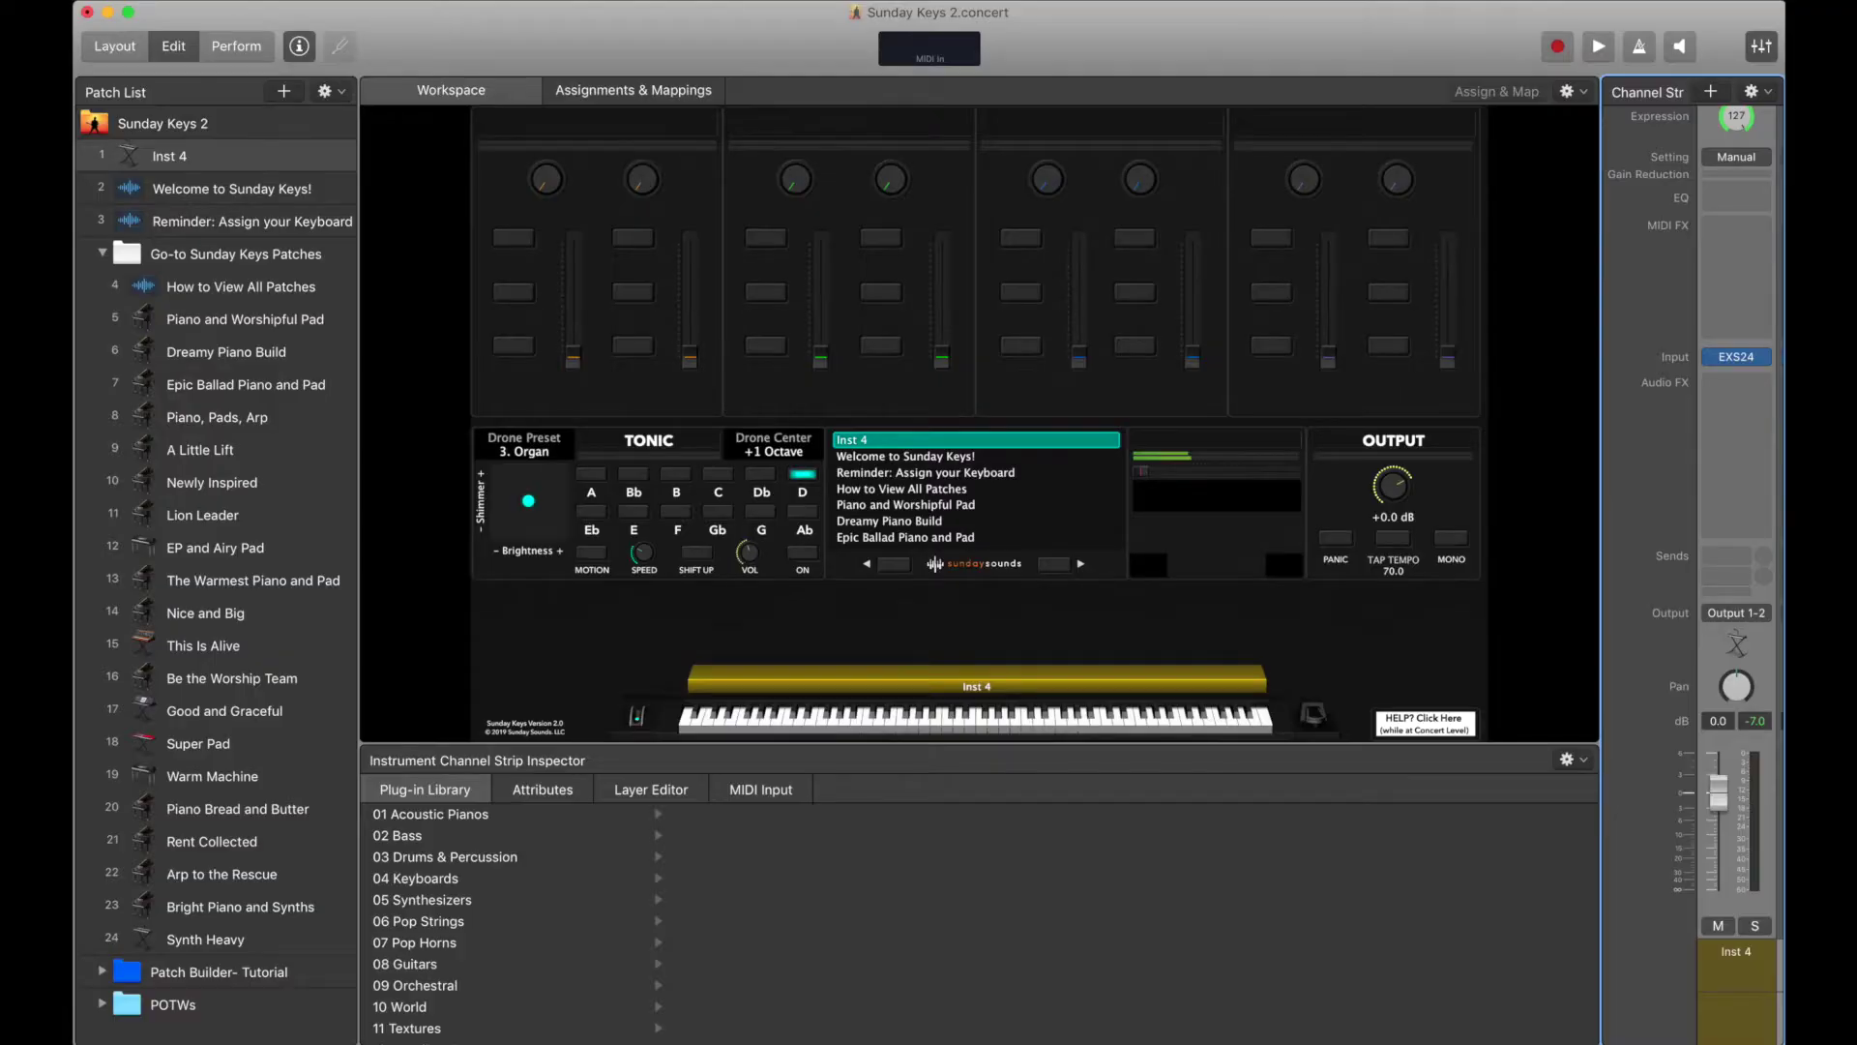
Insert the Chord Trigger MIDI effect on the piano channel strip.
{"action": "mouse_move", "coordinate": [1760, 357]}
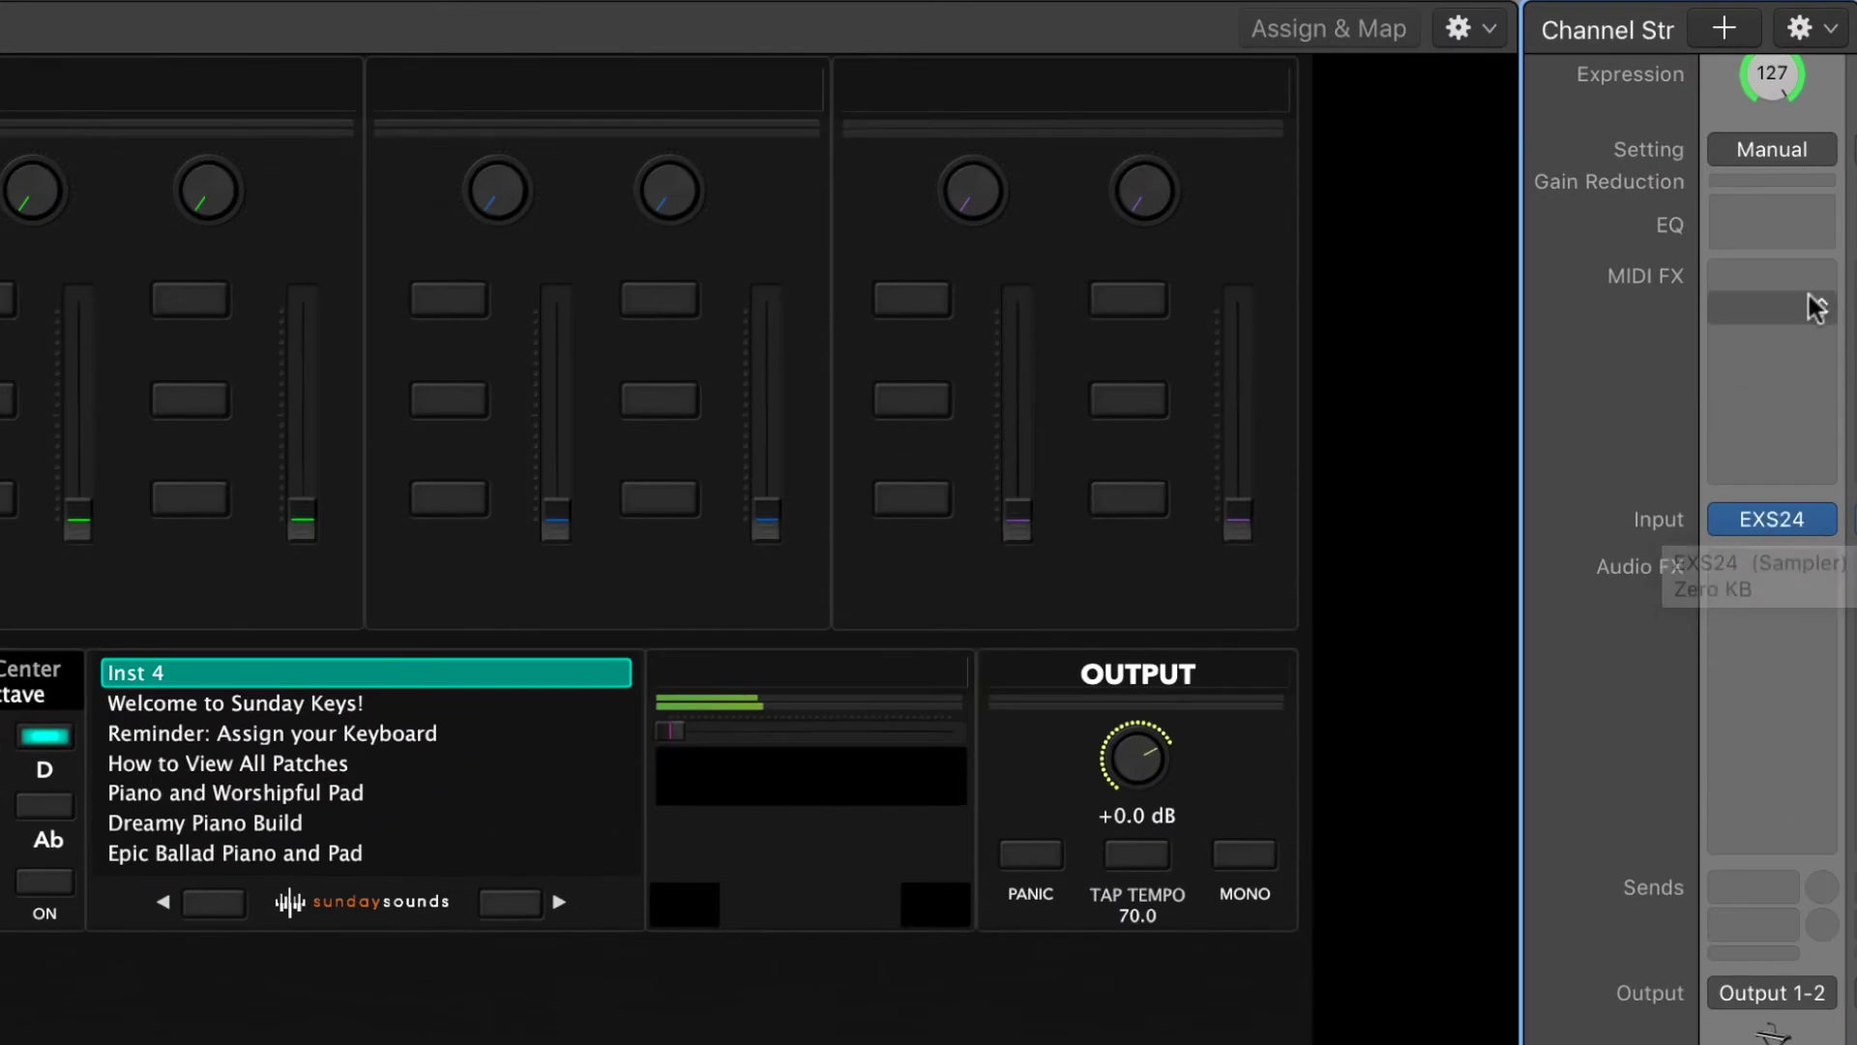
{"action": "mouse_move", "coordinate": [1804, 278]}
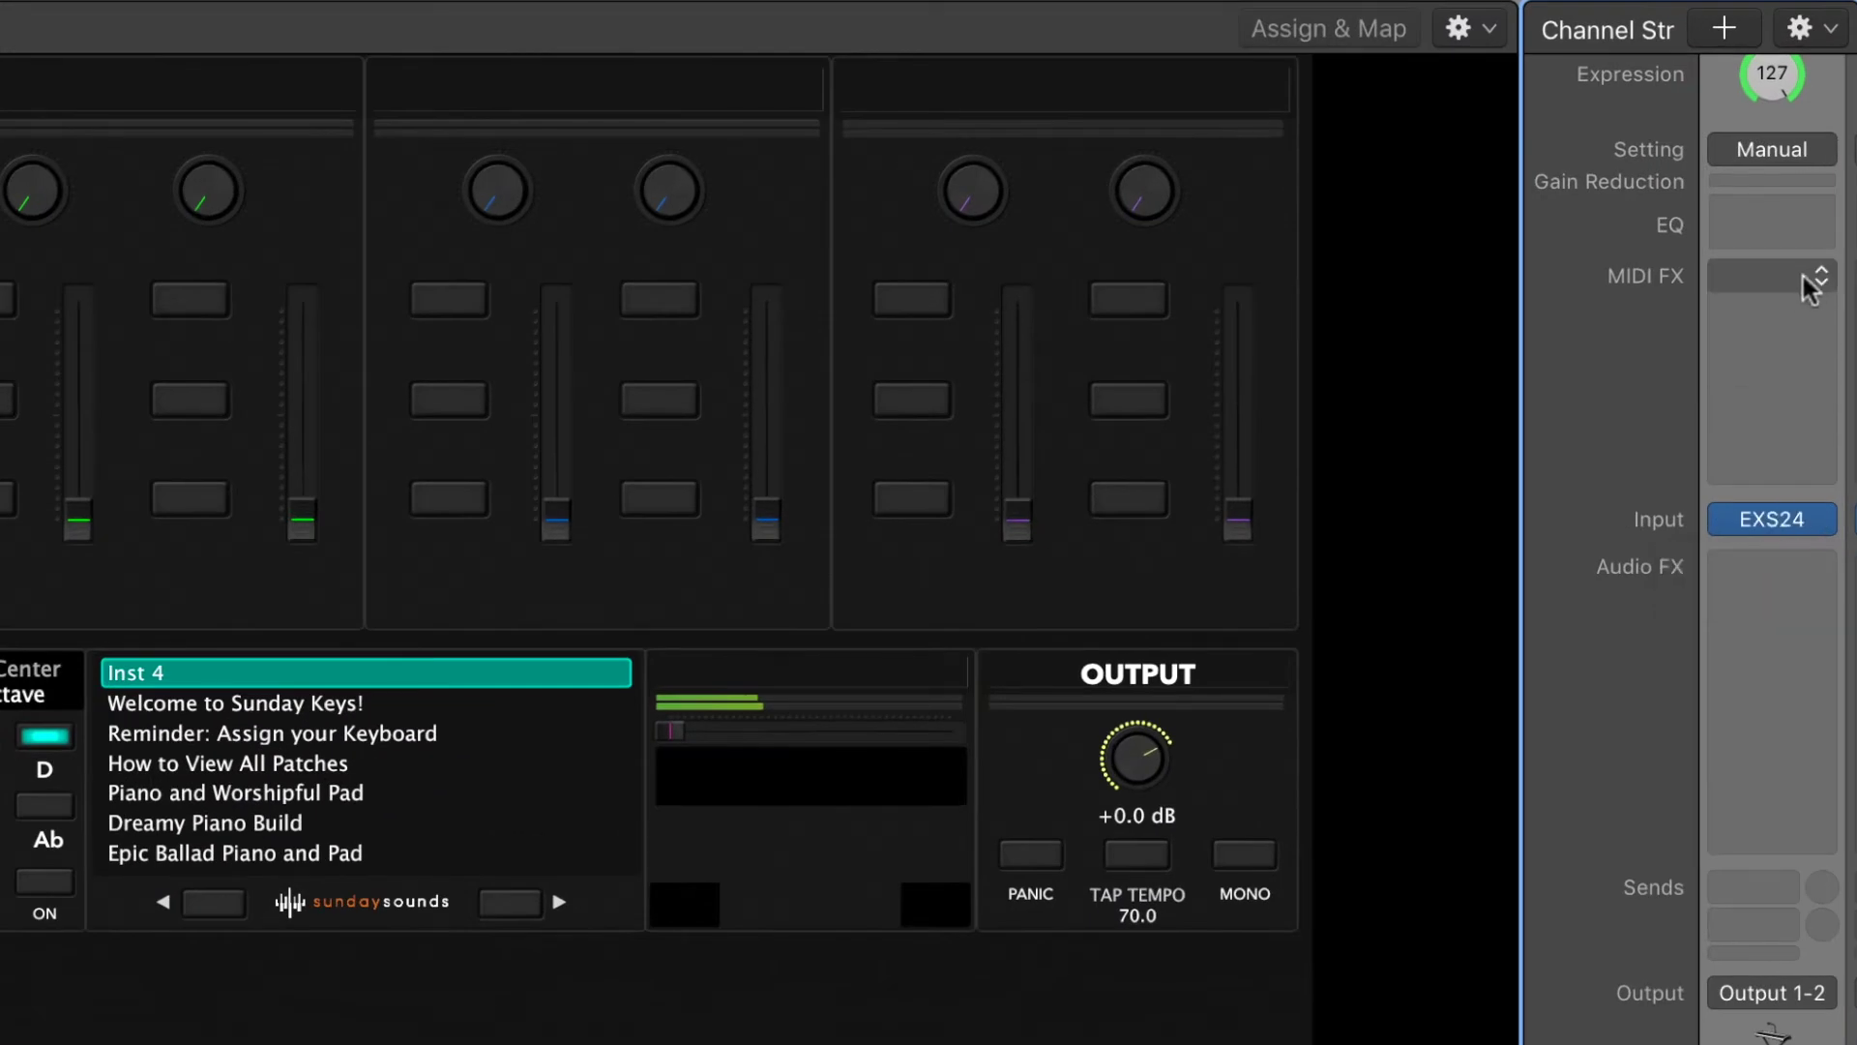
{"action": "left_click", "coordinate": [1809, 288]}
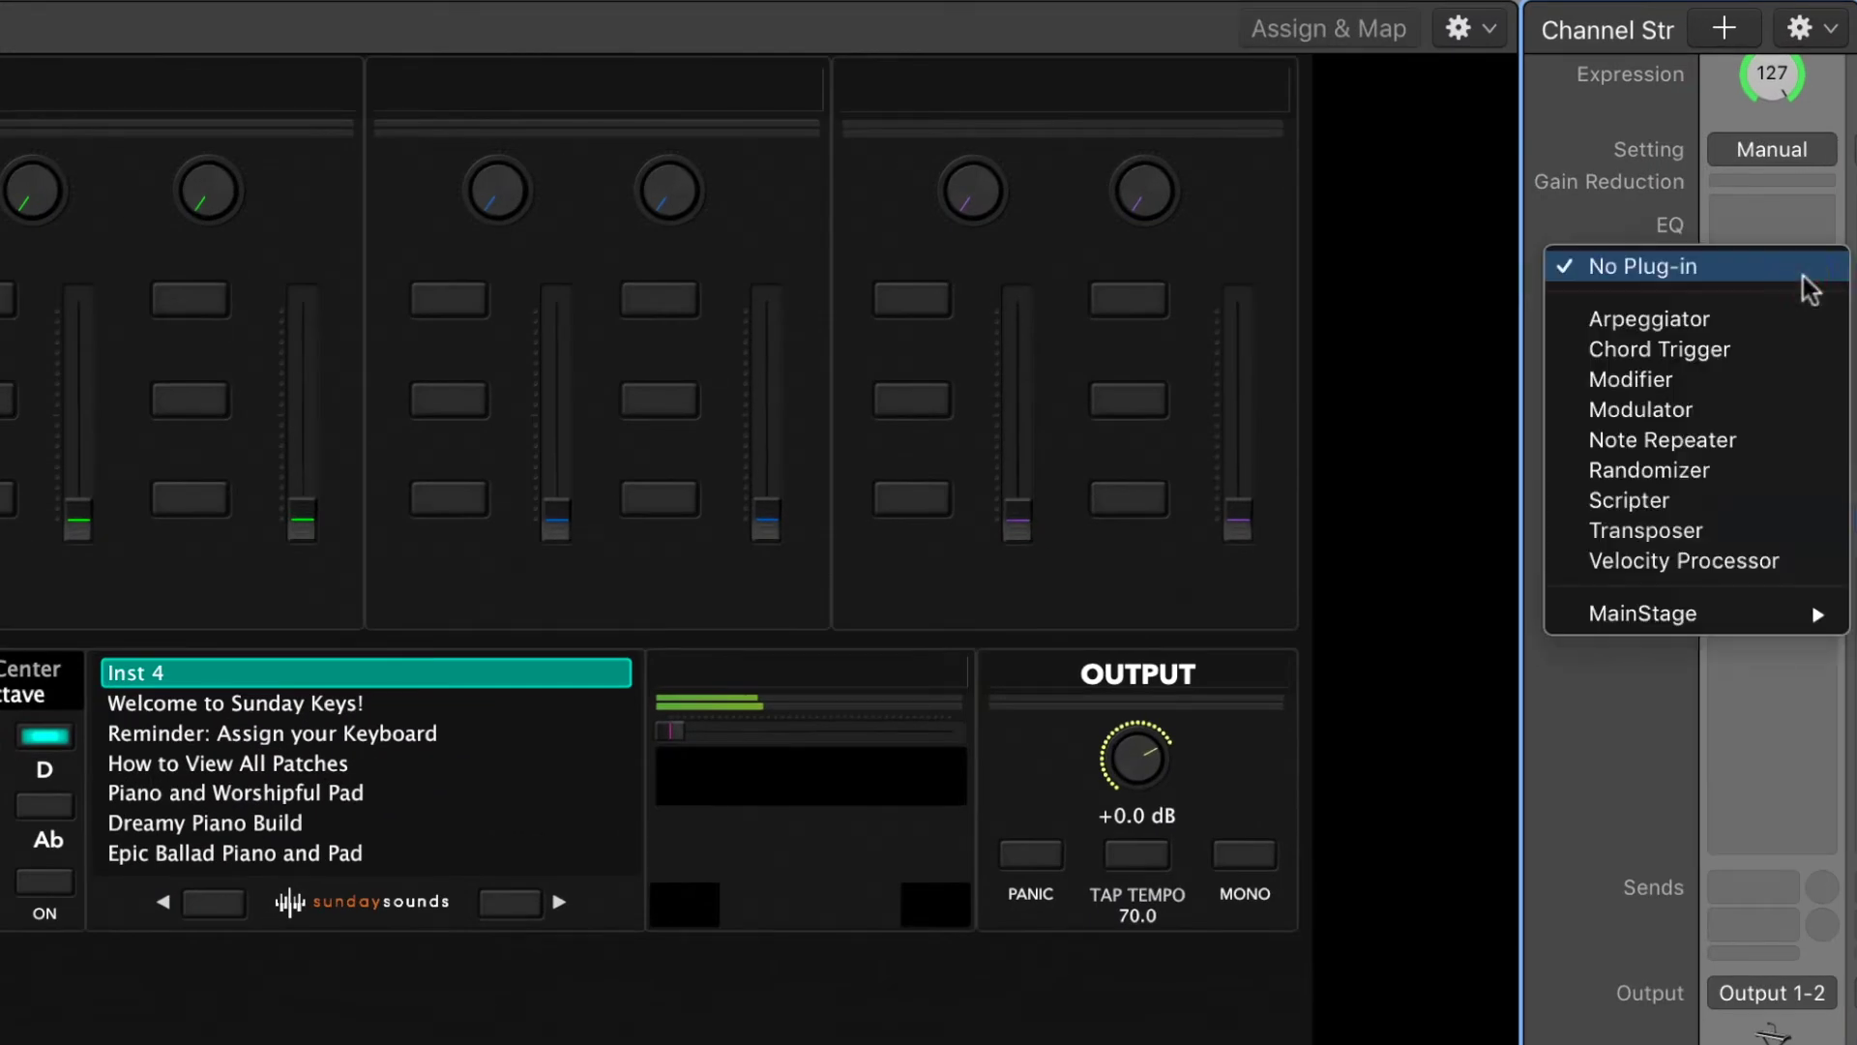
{"action": "left_click", "coordinate": [1693, 352]}
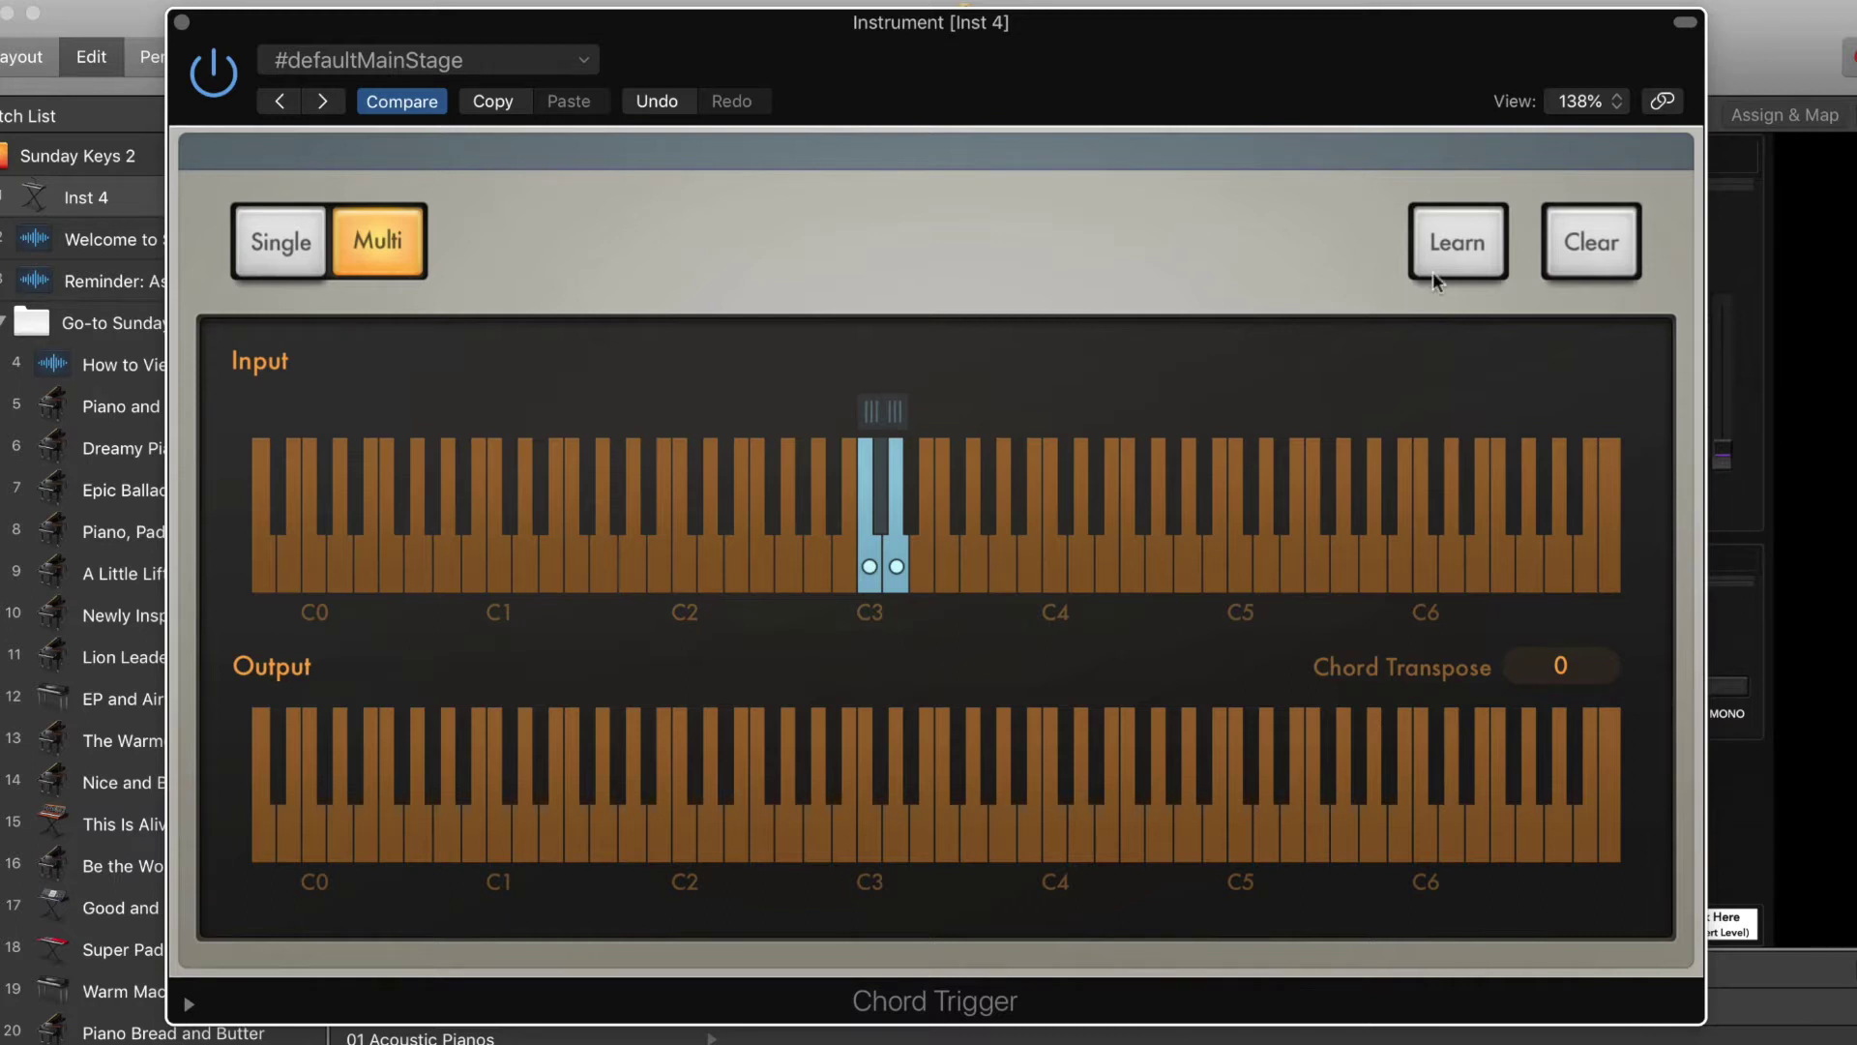
Clear the learned chords of trigger keys C3 and D3 in Chord Trigger's Multi mode.
{"action": "left_click", "coordinate": [1456, 250]}
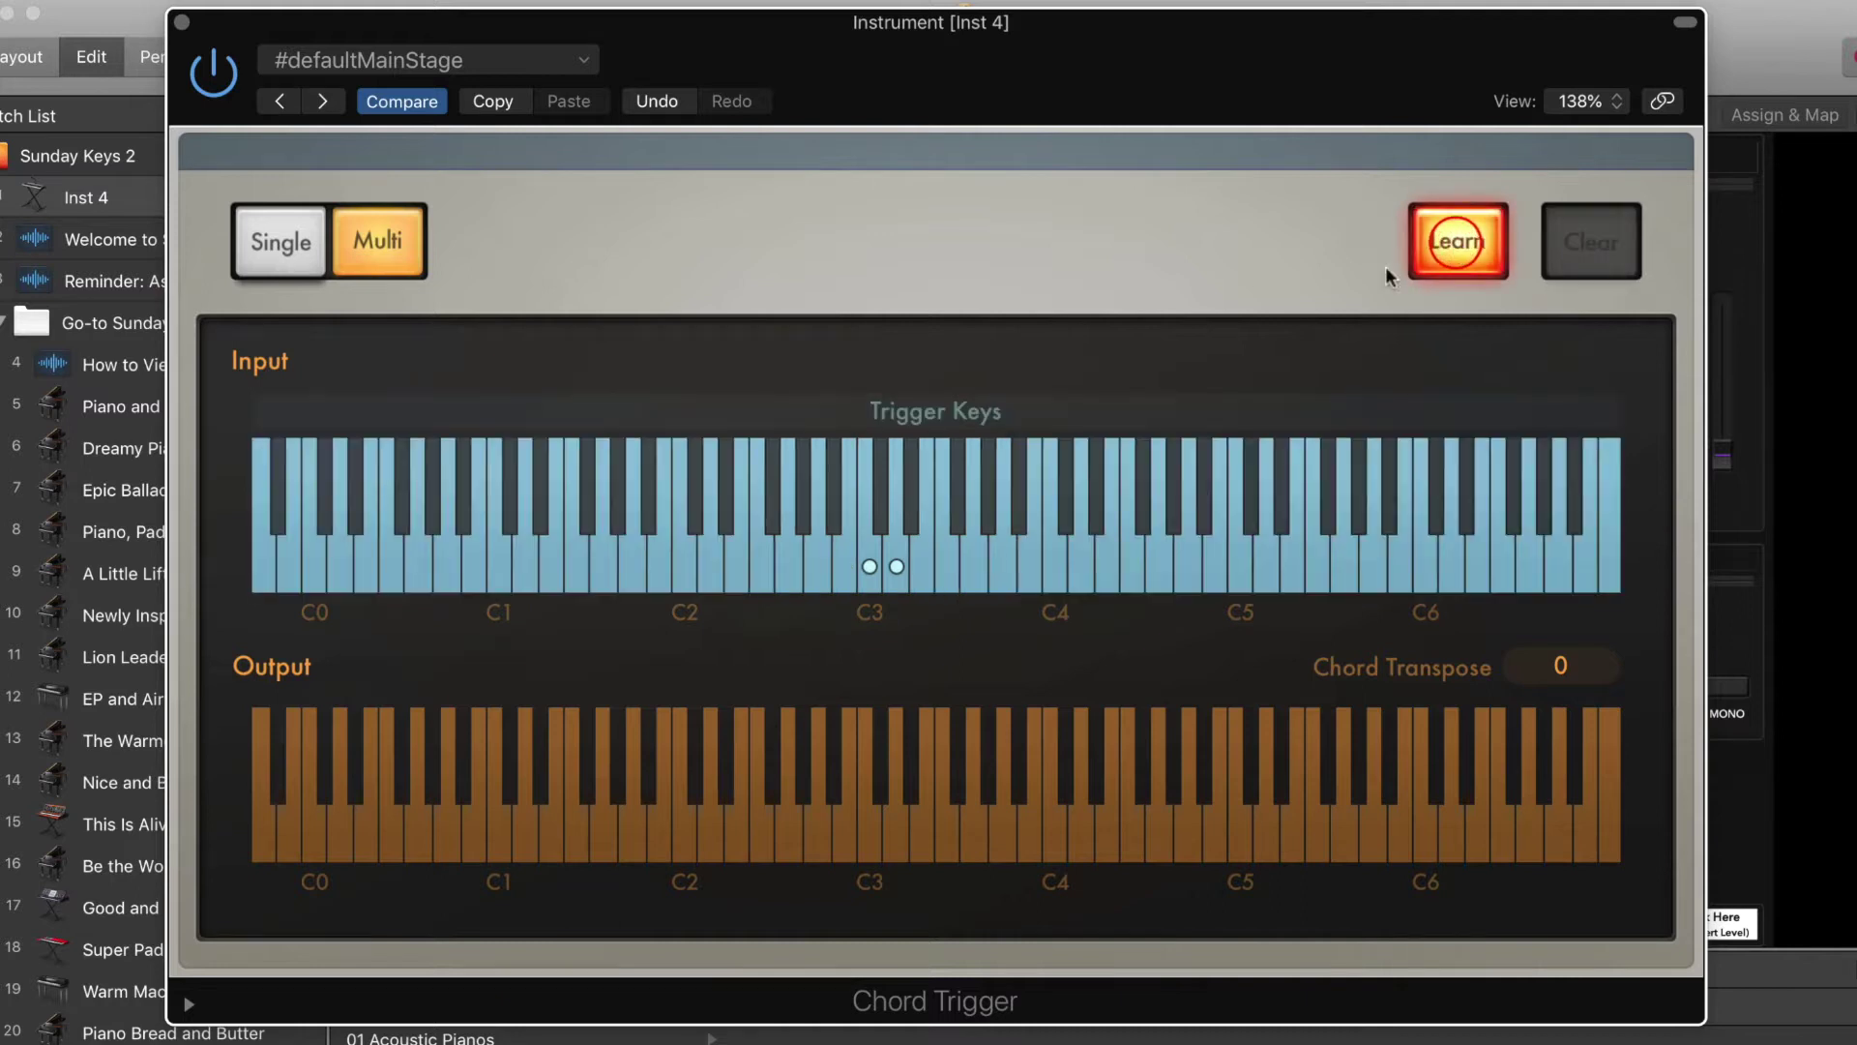
{"action": "left_click", "coordinate": [869, 567]}
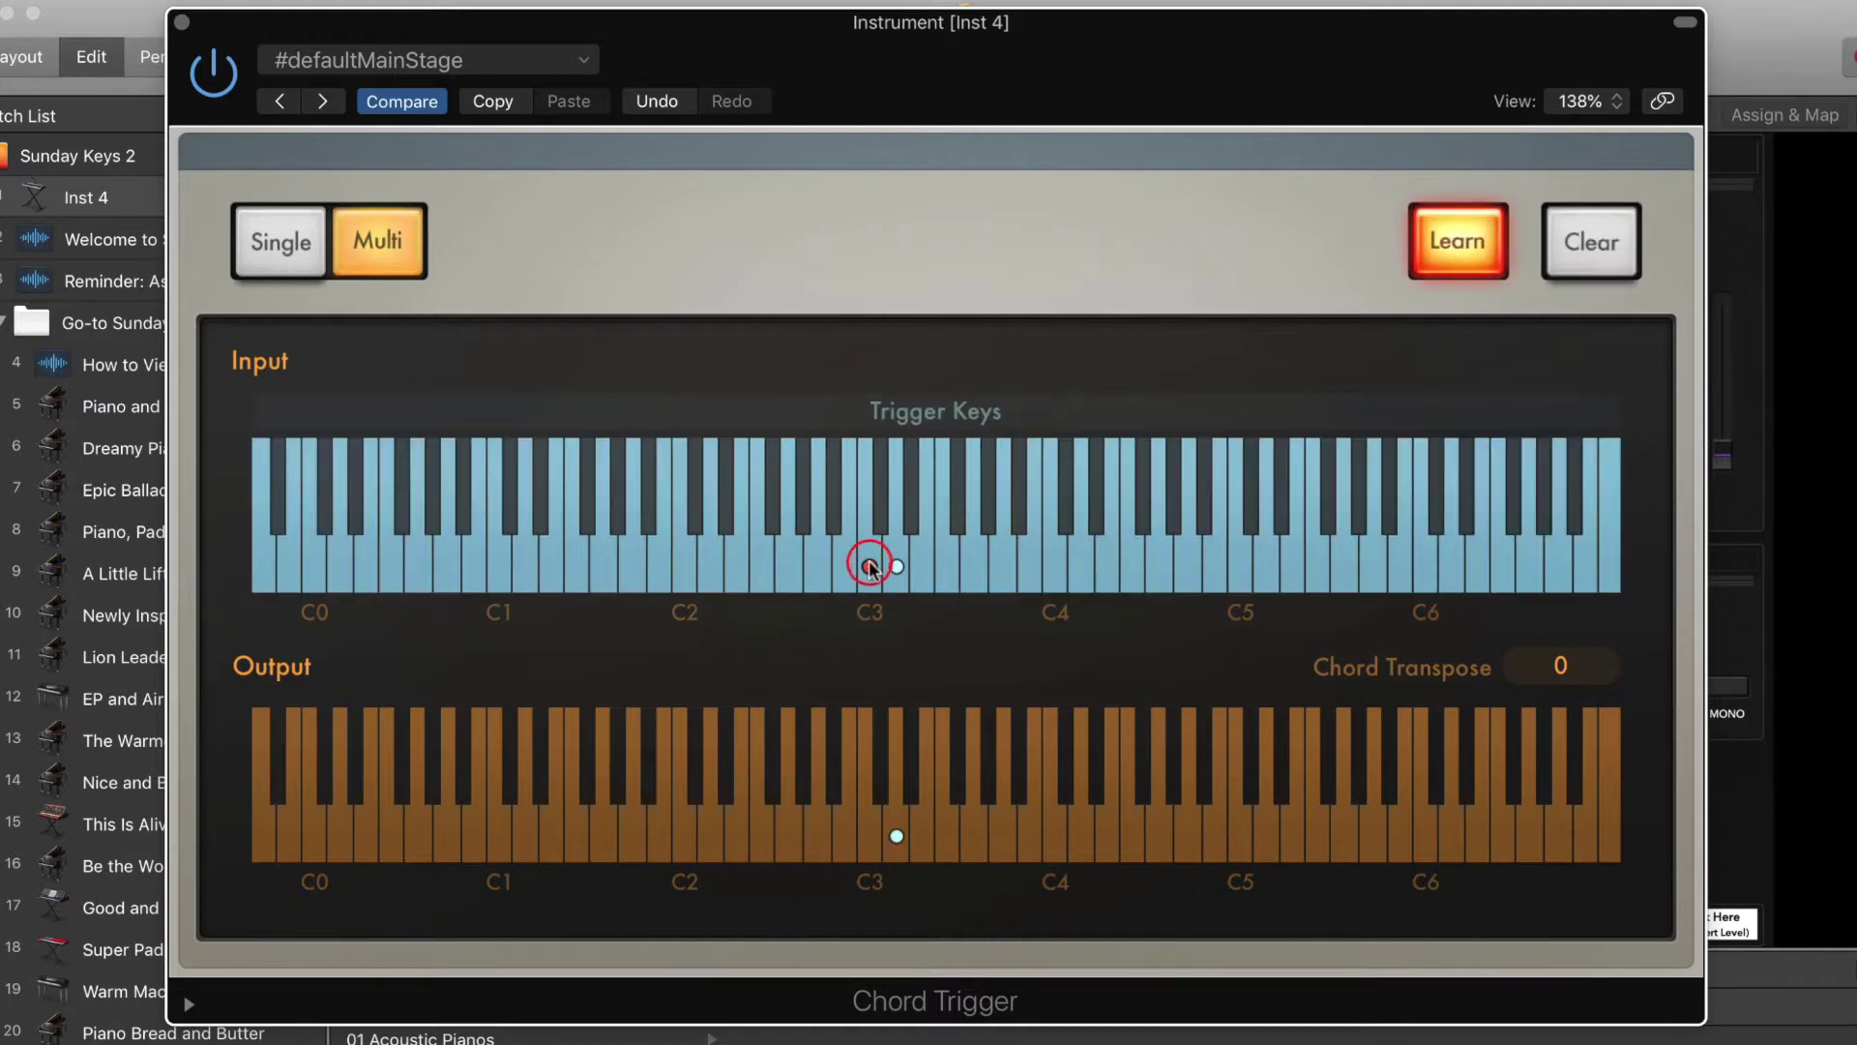
{"action": "left_click", "coordinate": [1599, 246]}
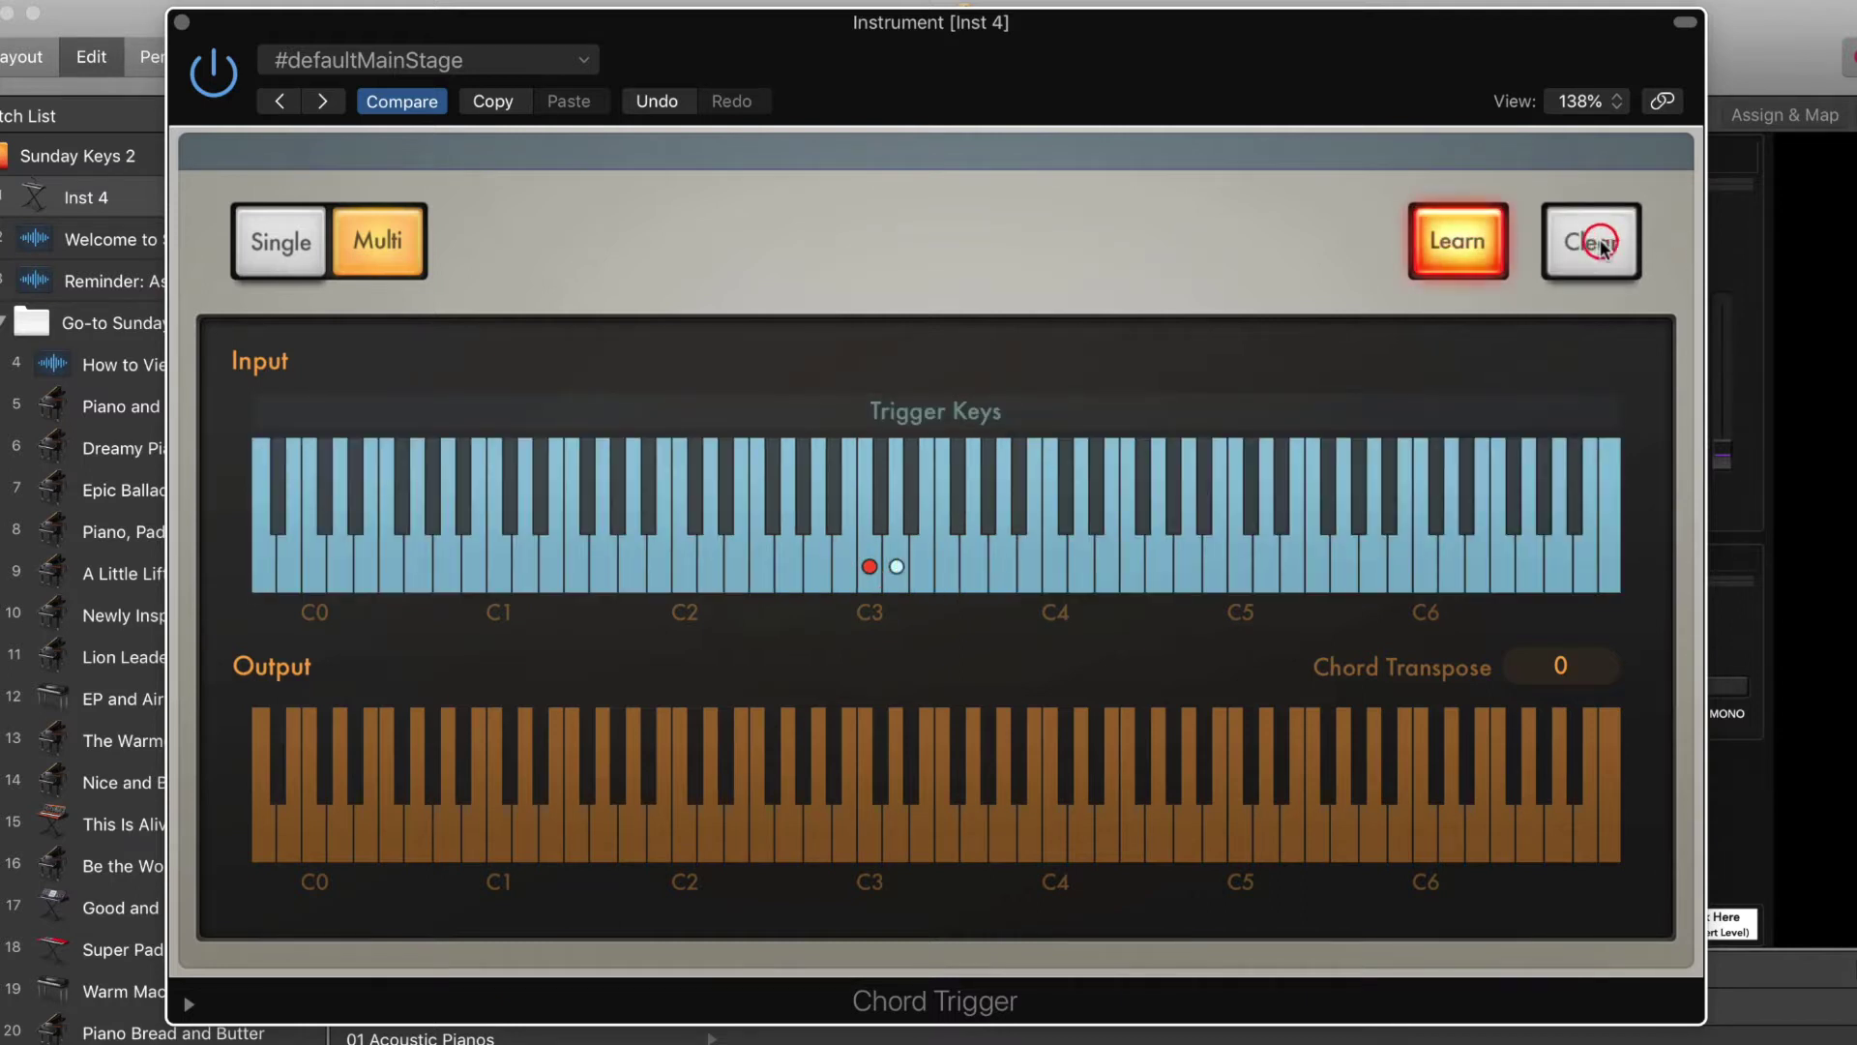
{"action": "left_click", "coordinate": [896, 567]}
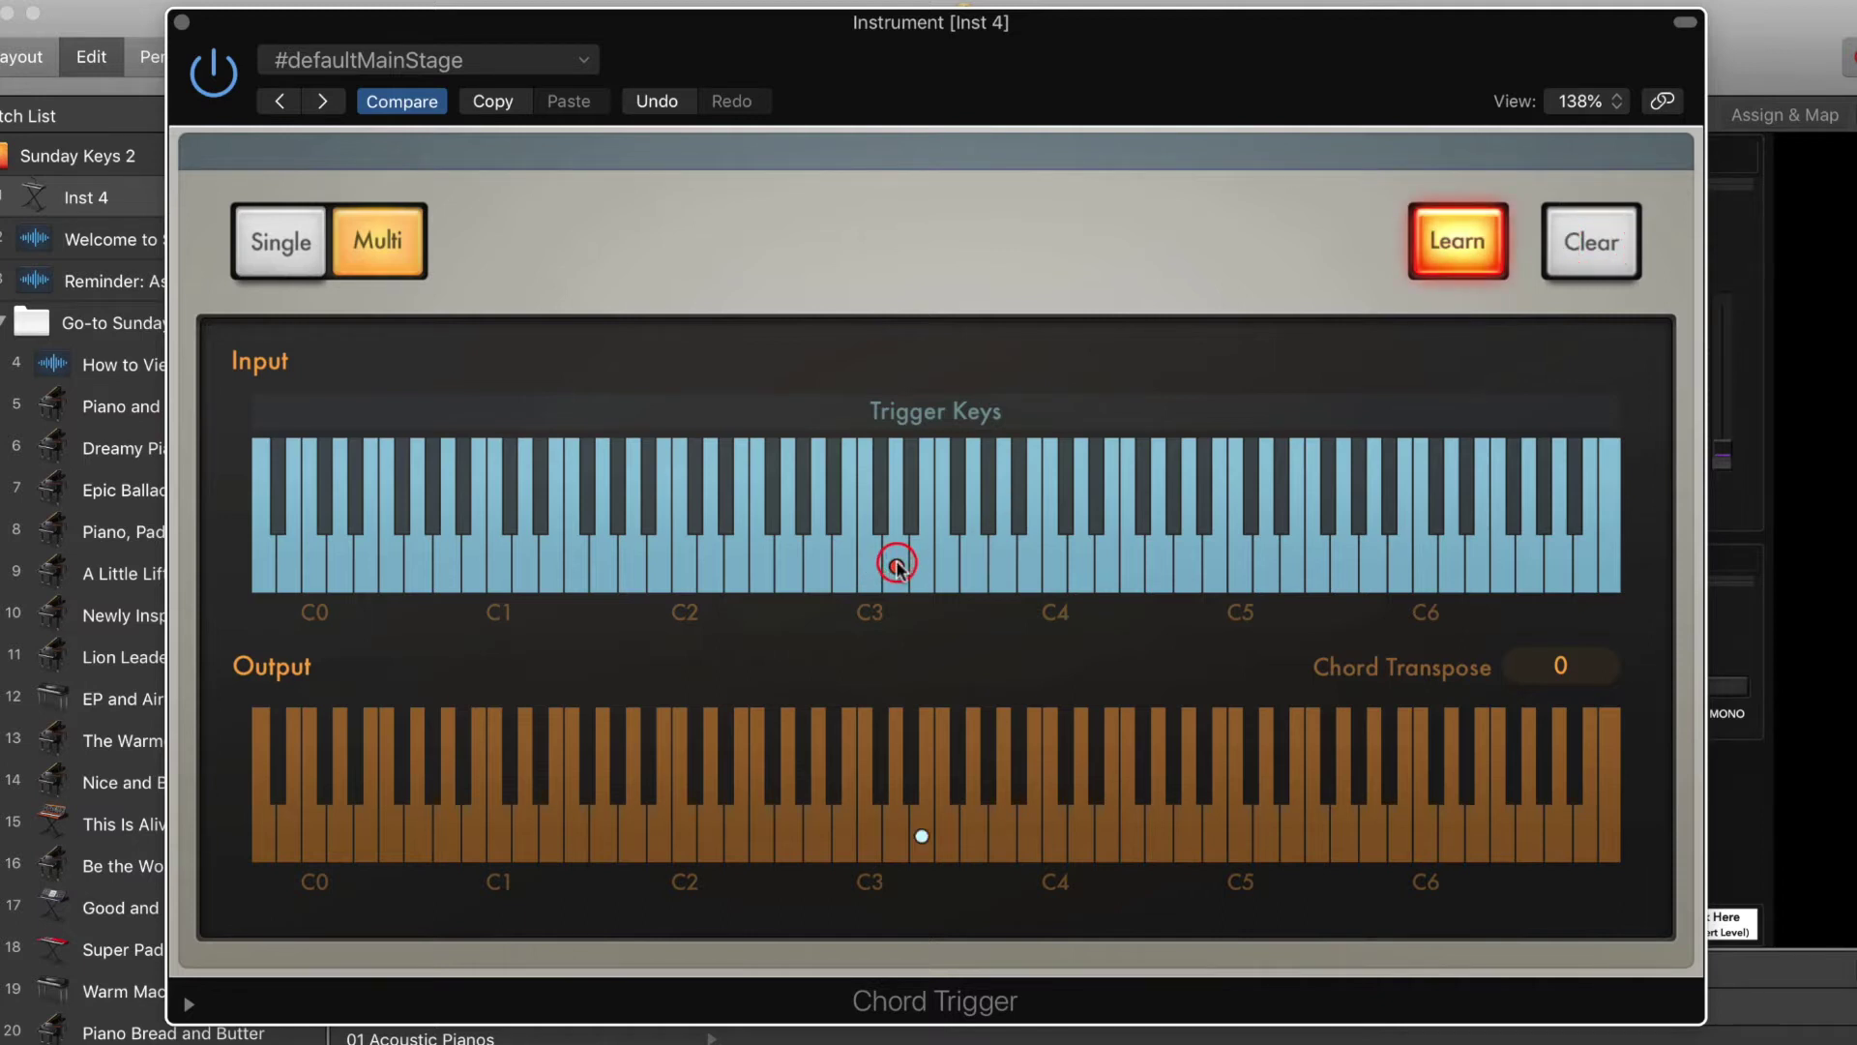
{"action": "left_click", "coordinate": [1608, 244]}
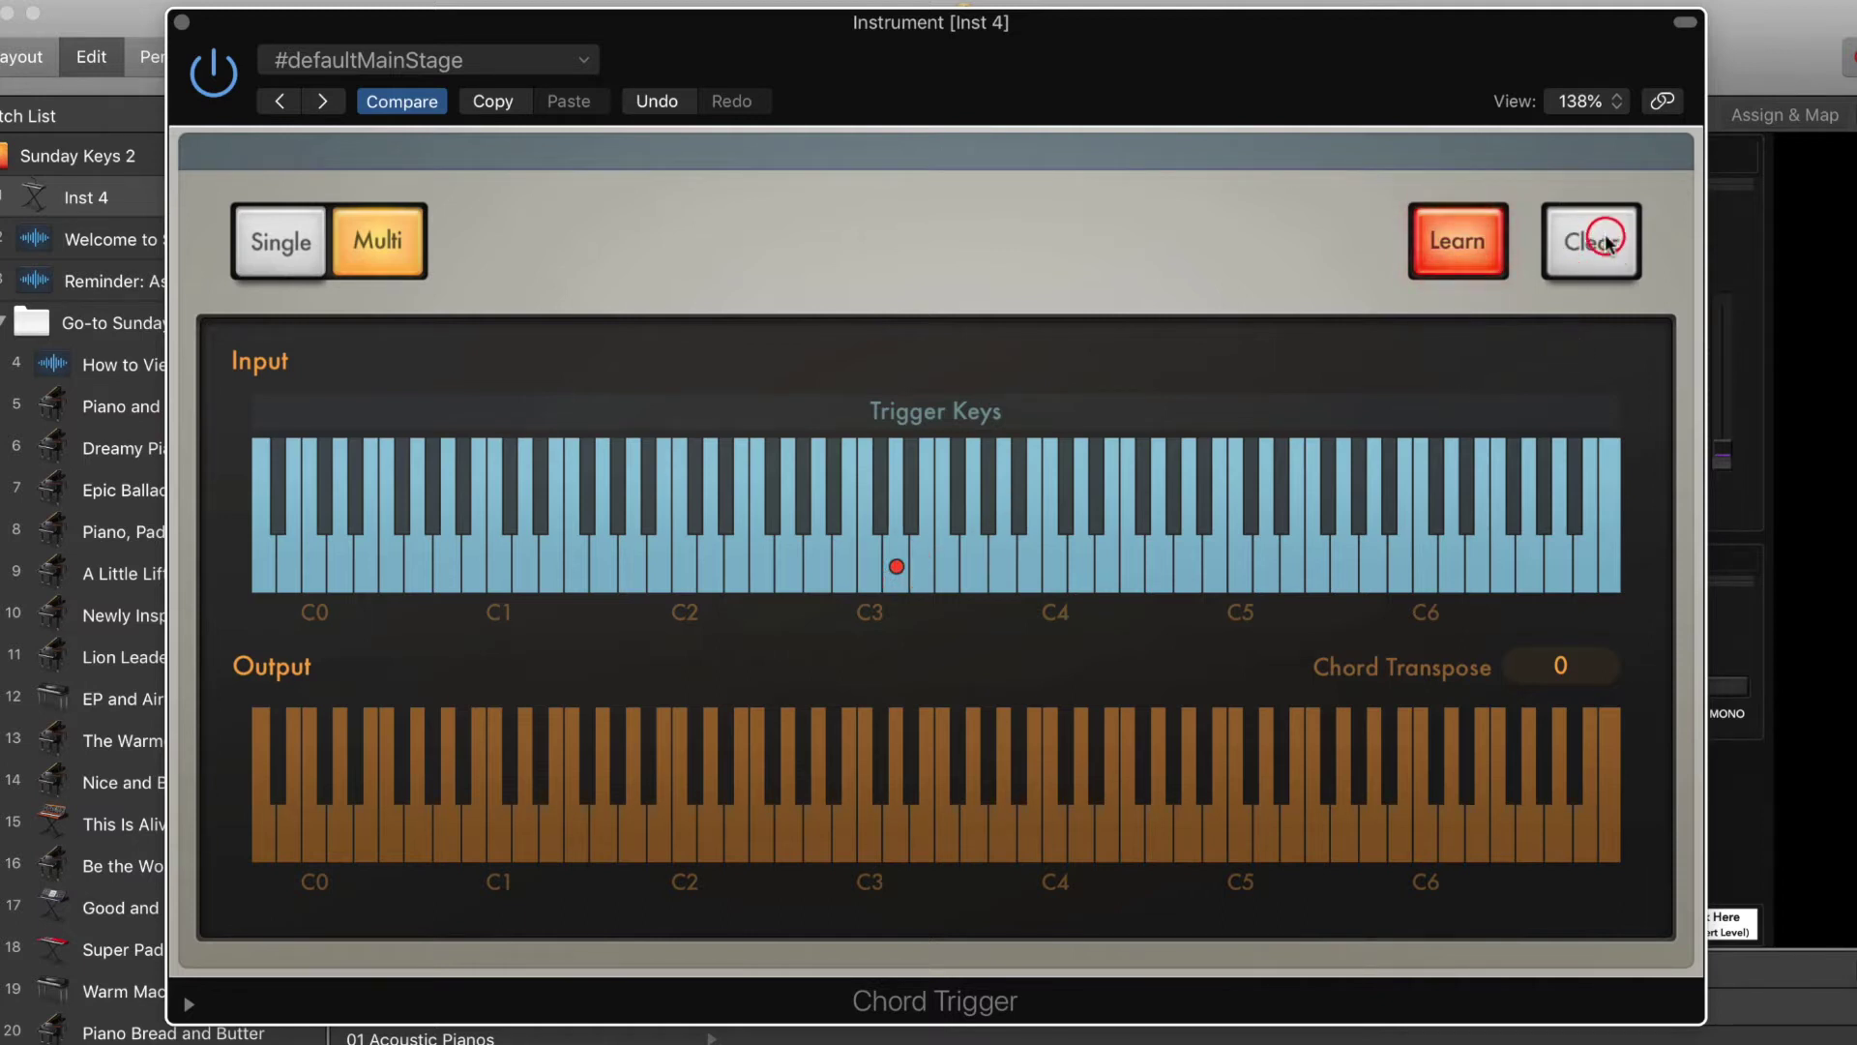
{"action": "left_click", "coordinate": [1468, 252]}
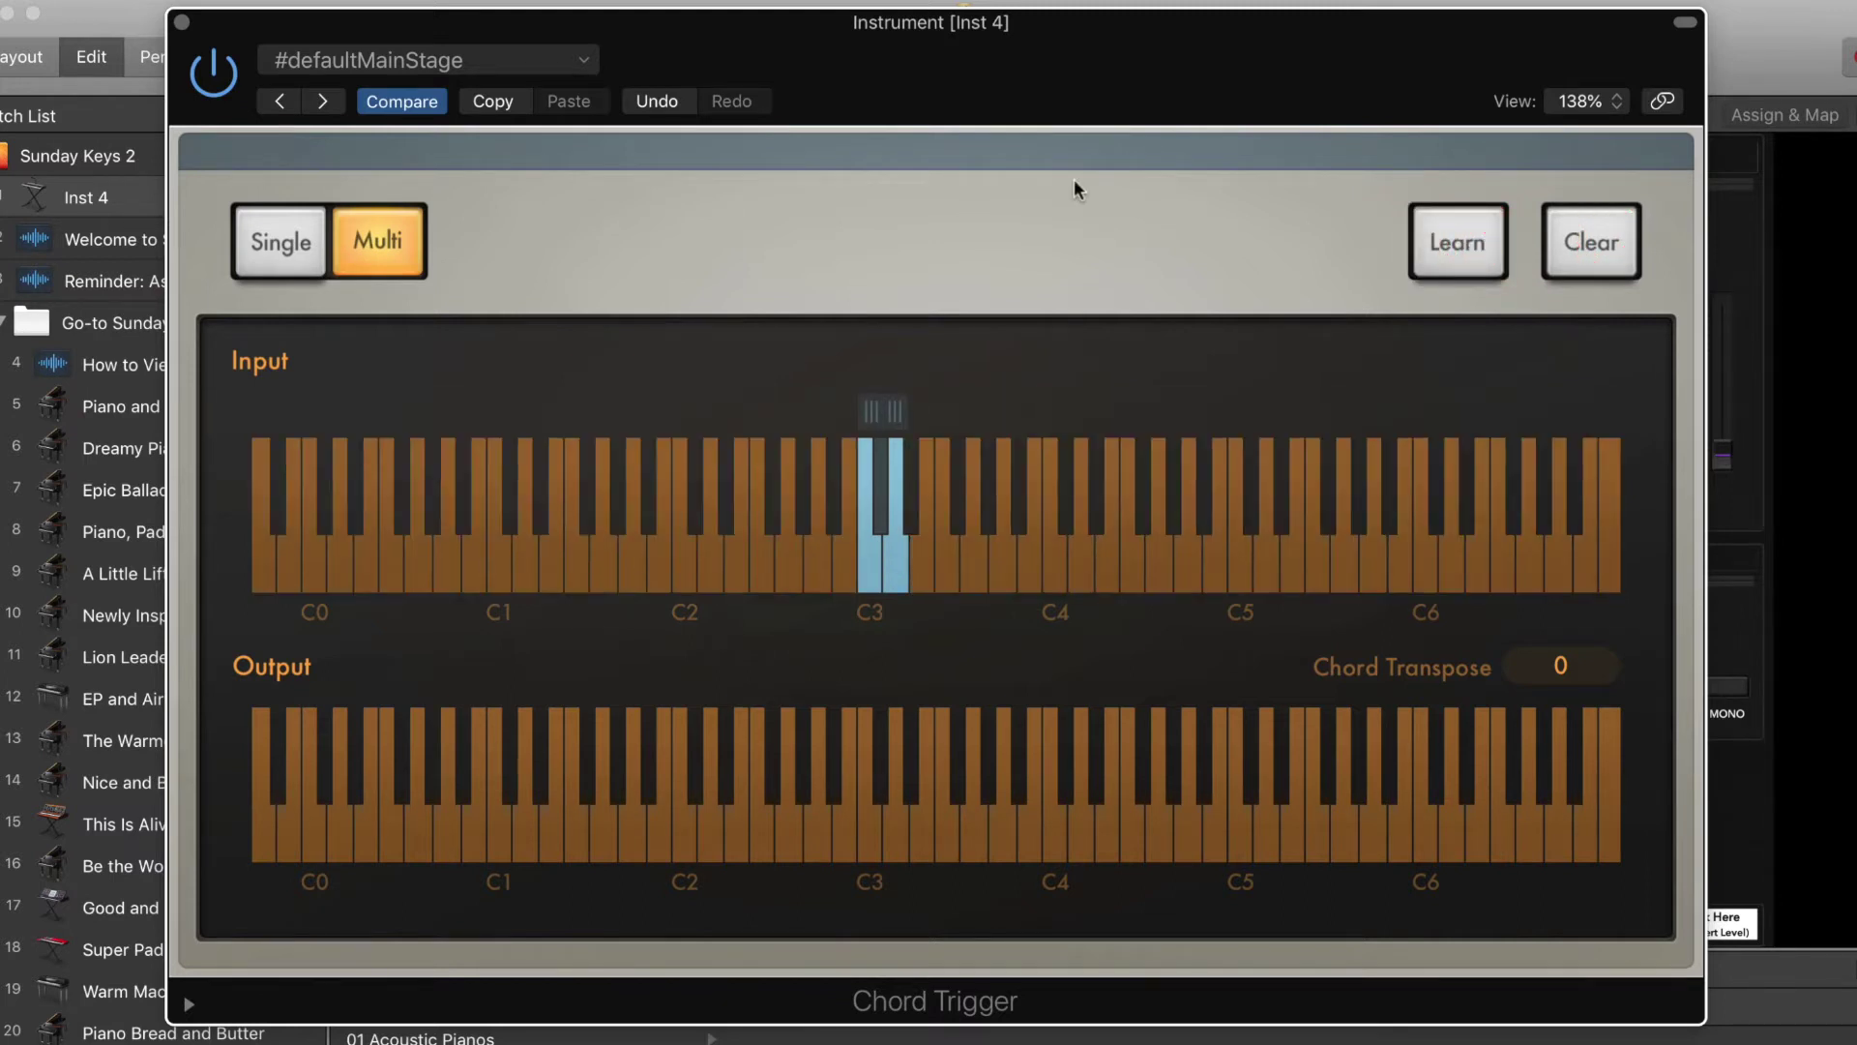
Save the cleared Chord Trigger setup as the default setting.
{"action": "left_click", "coordinate": [537, 66]}
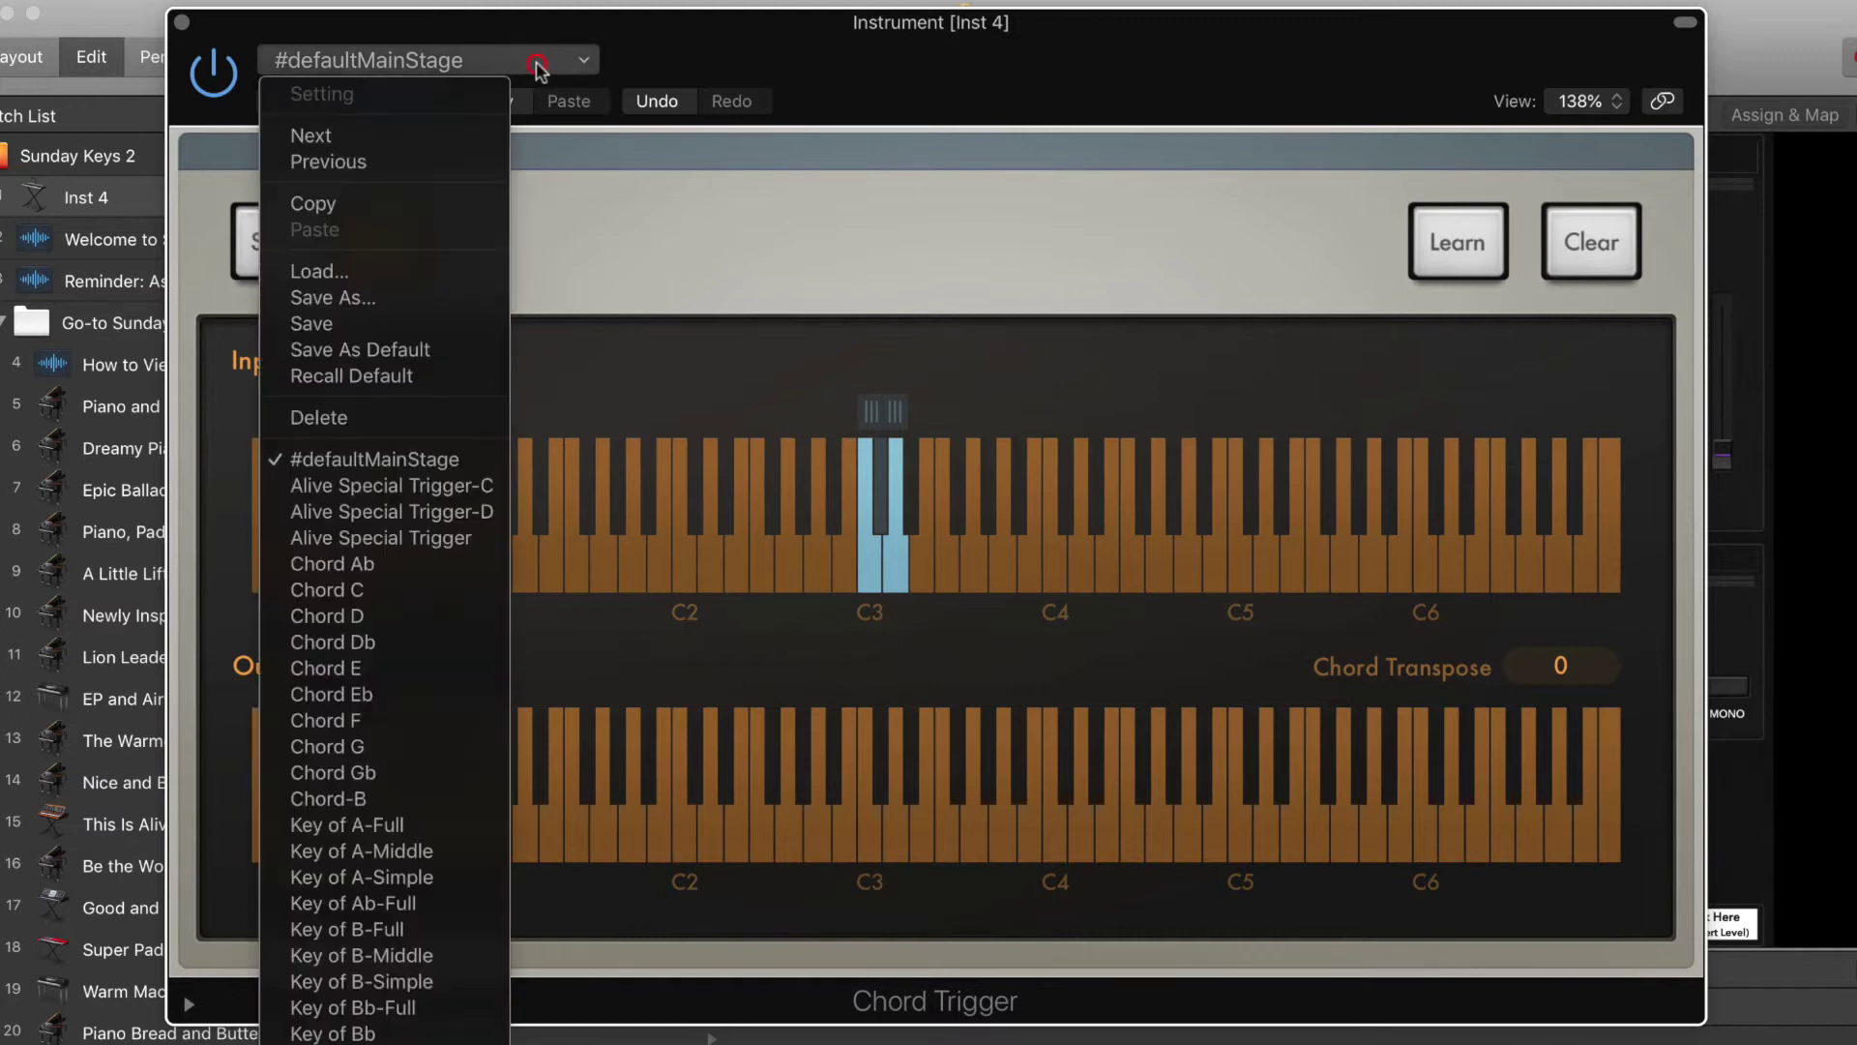
{"action": "left_click", "coordinate": [387, 351]}
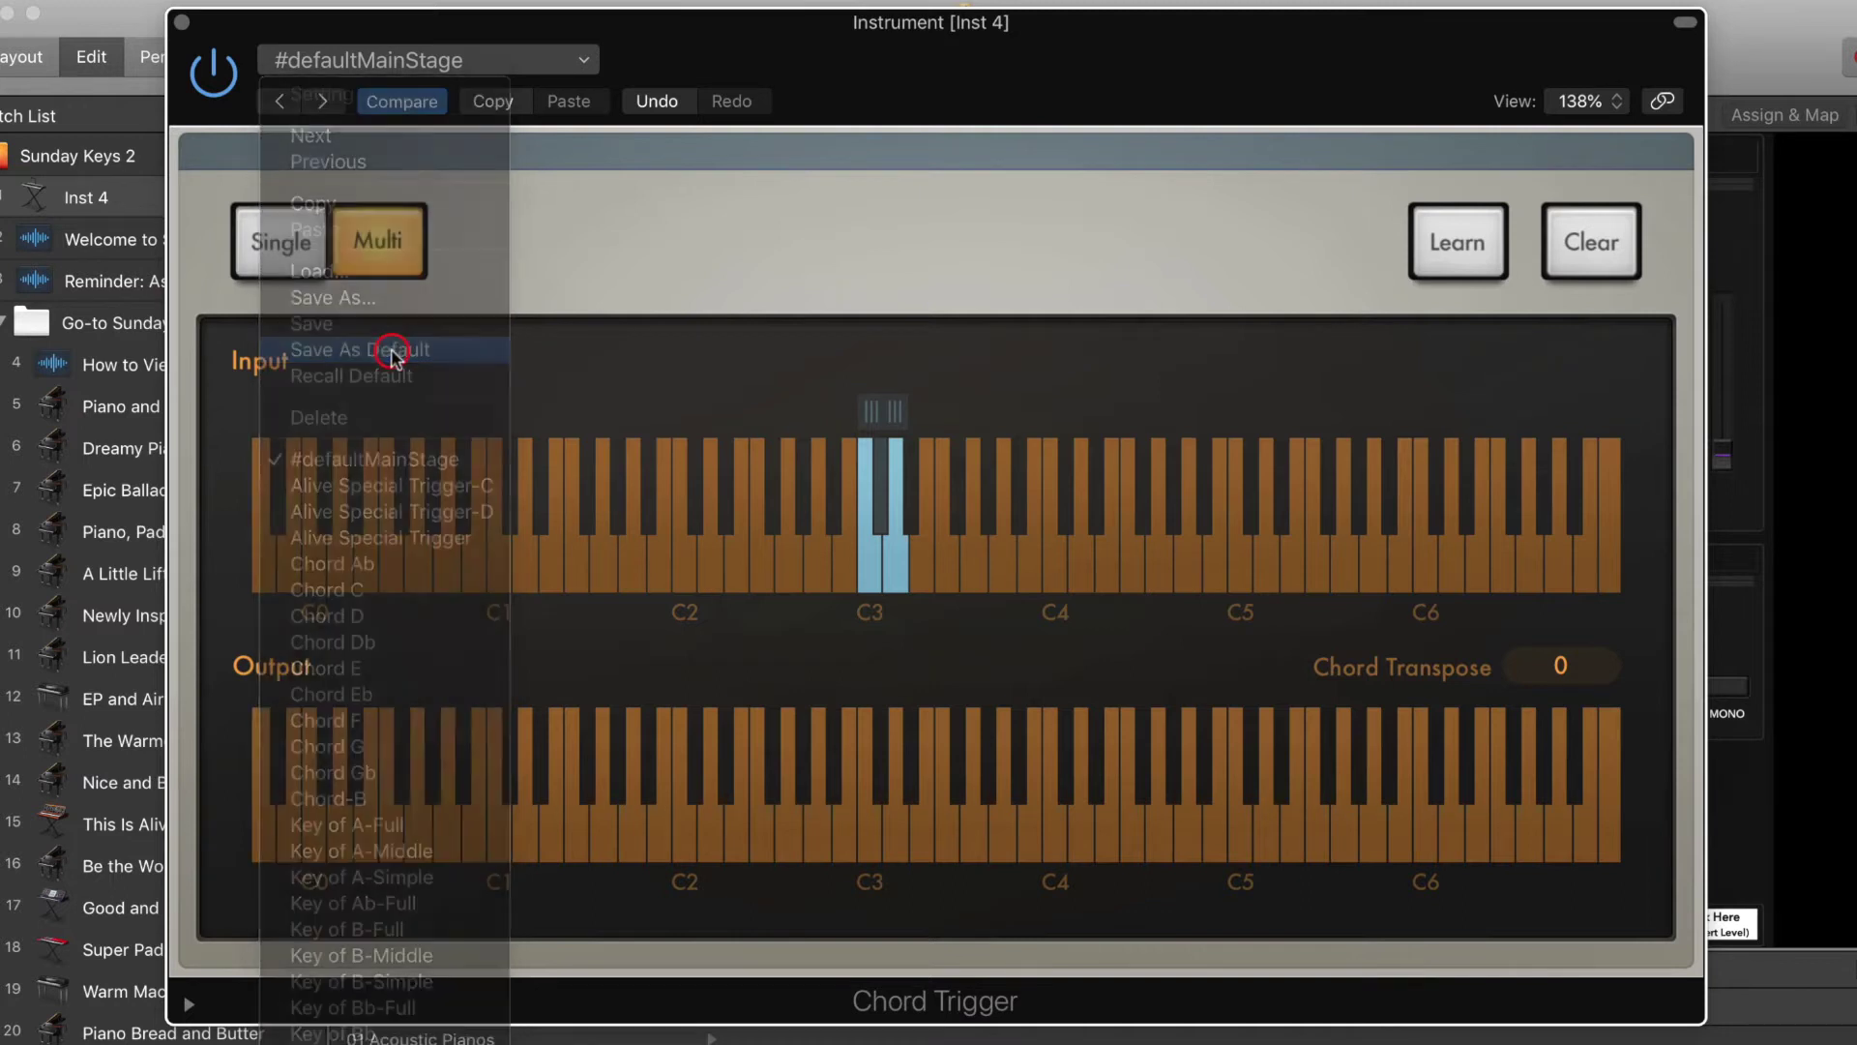
{"action": "left_click", "coordinate": [1259, 443]}
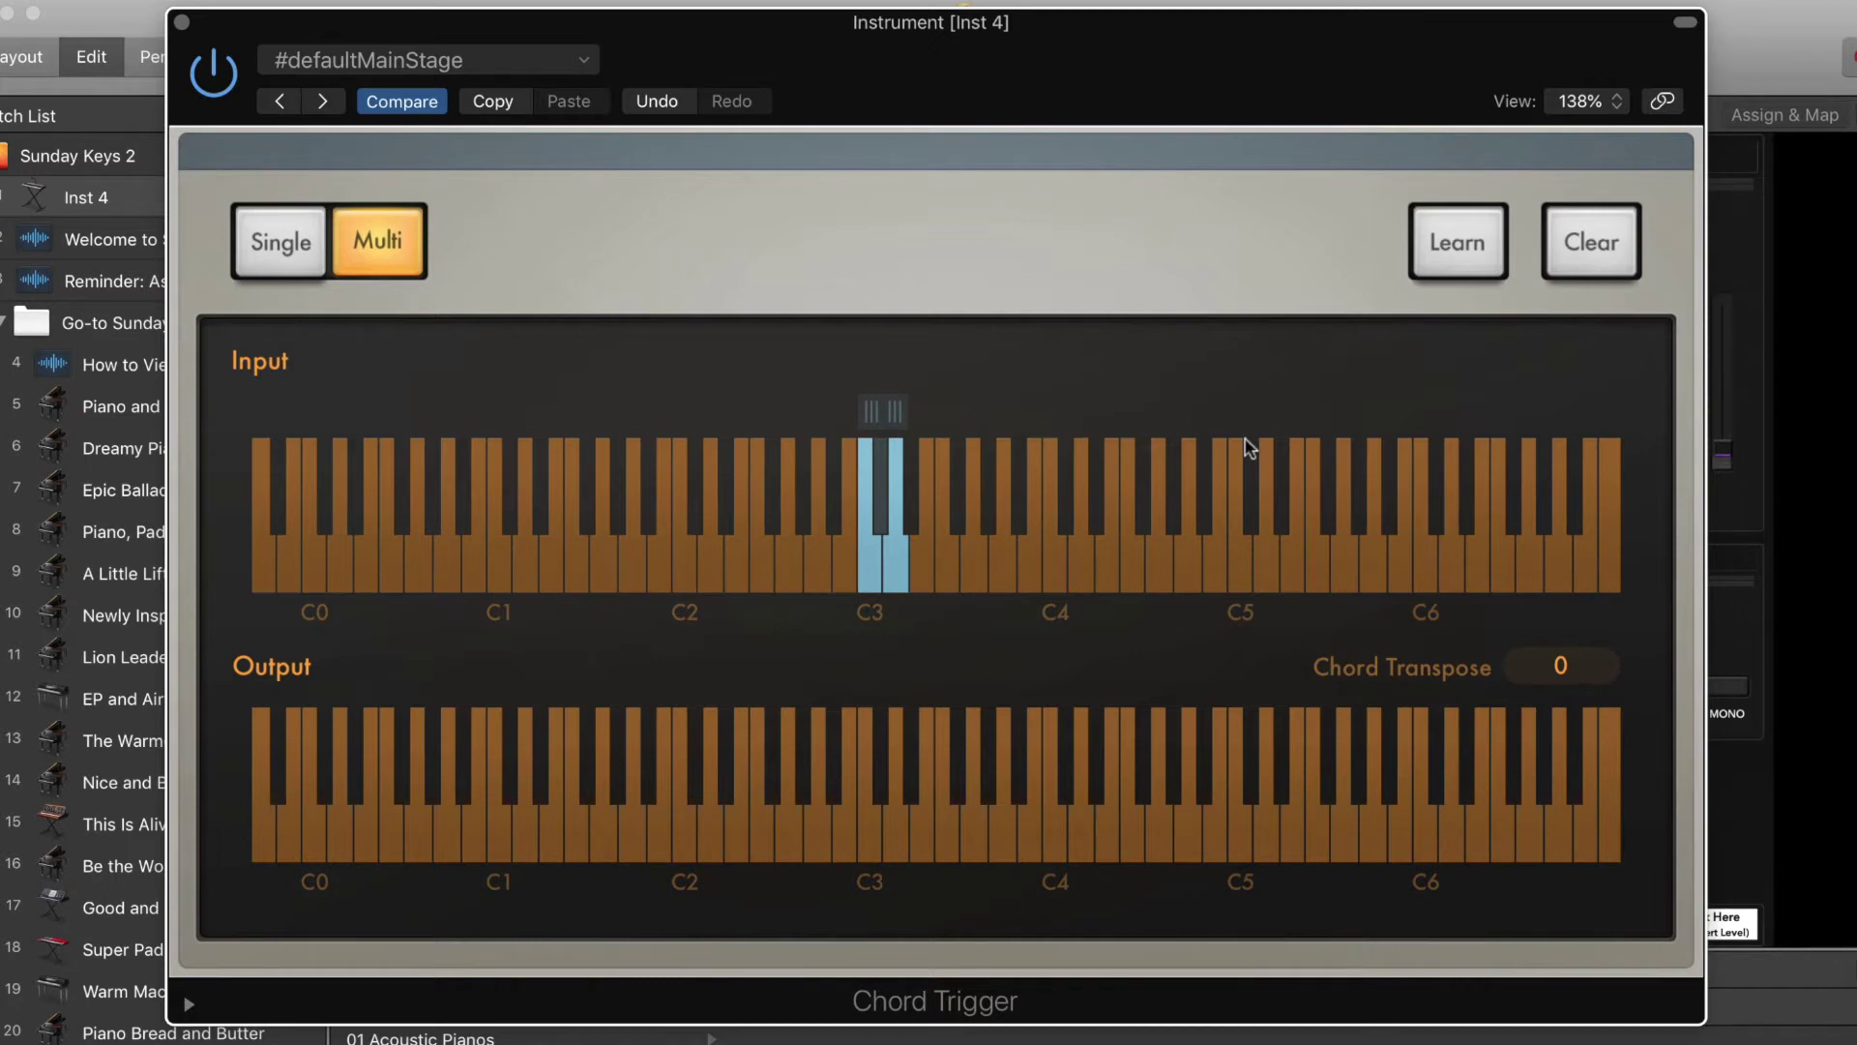
Set Chord Trigger to Single mode and load the Octave preset from the single-chord Intervals.
{"action": "left_click", "coordinate": [284, 245]}
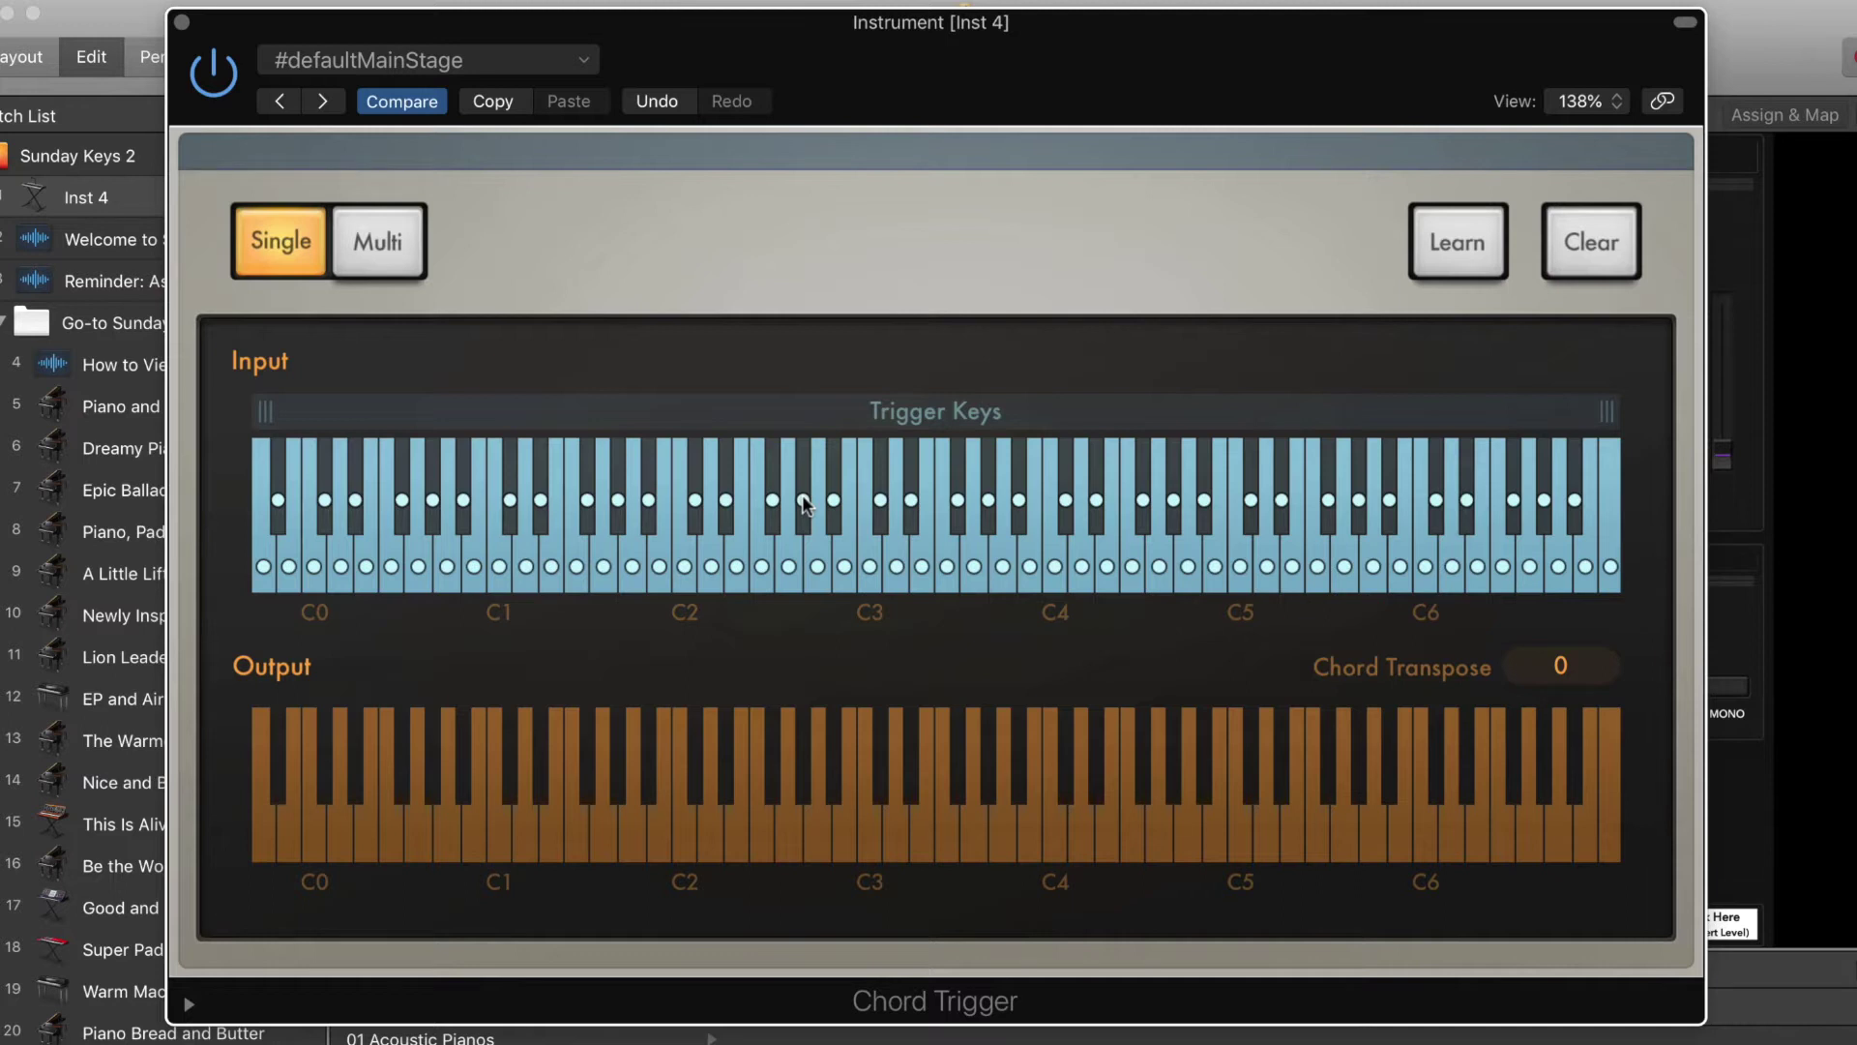
{"action": "left_click", "coordinate": [542, 60]}
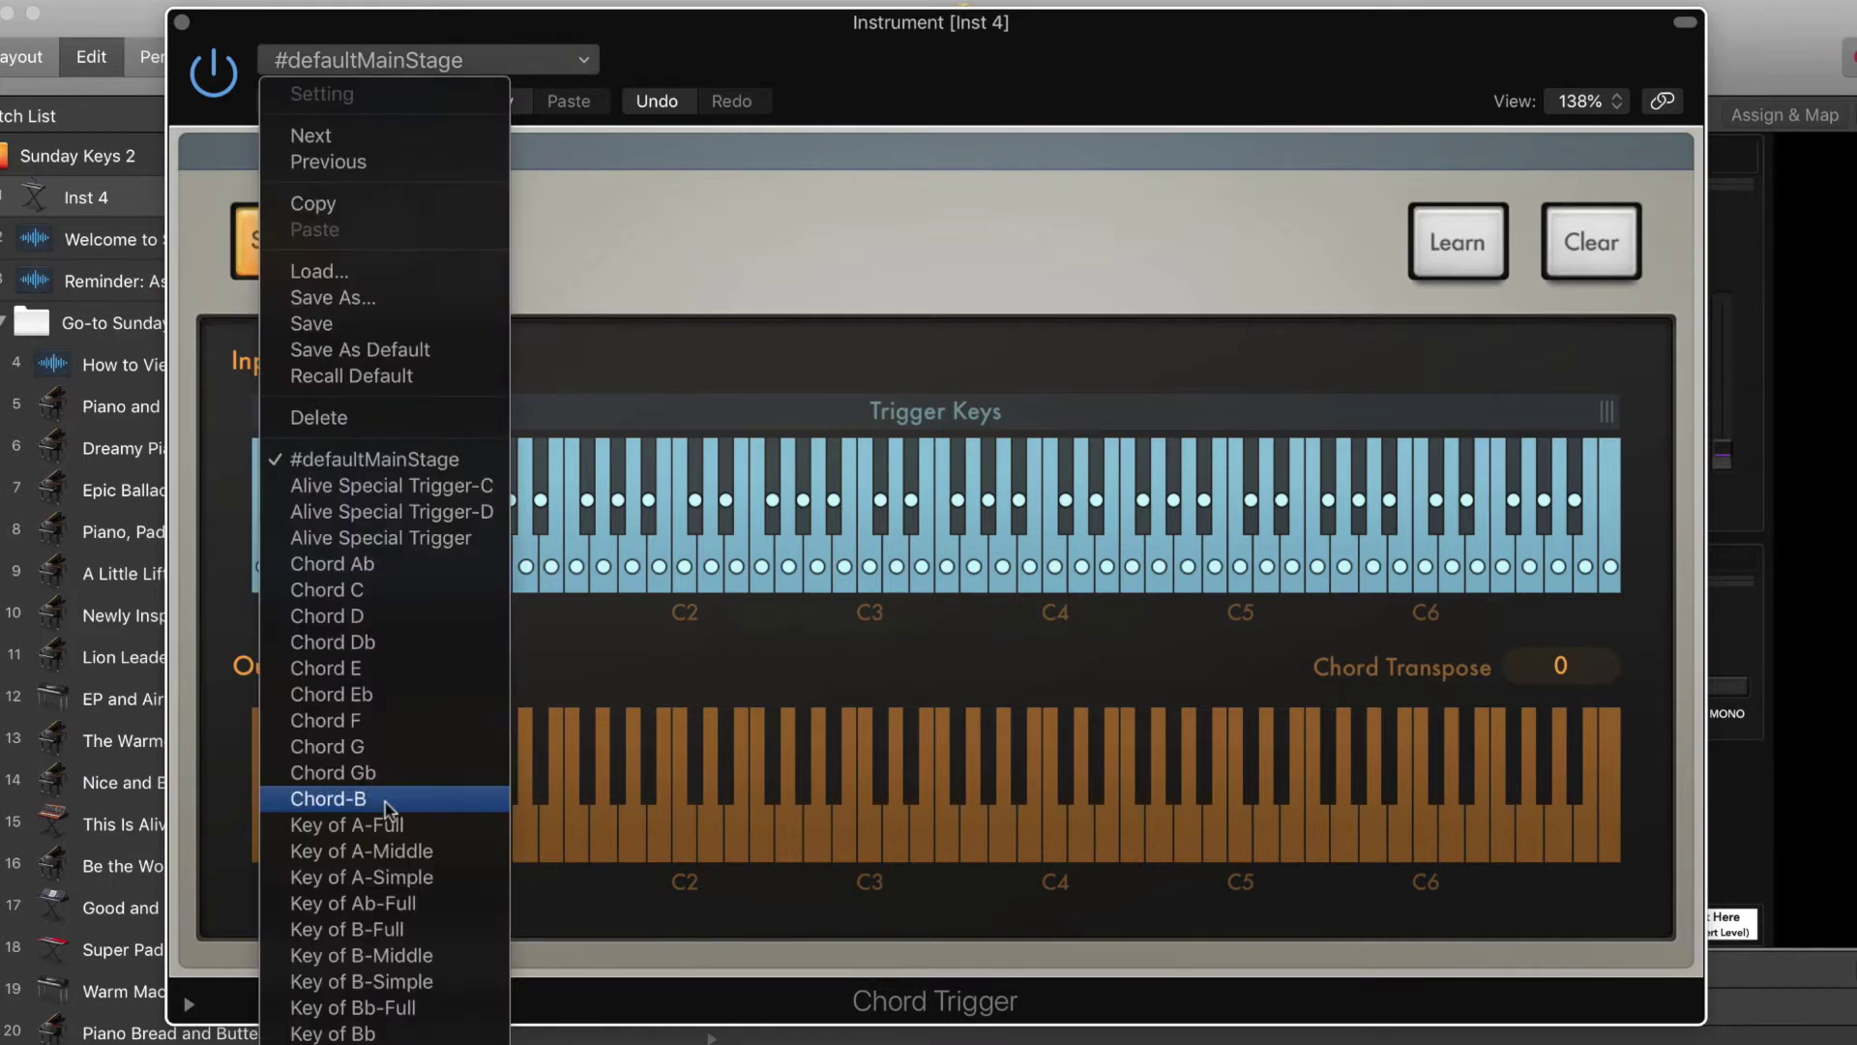
{"action": "scroll", "coordinate": [401, 802], "scroll_direction": "down", "scroll_amount": 5}
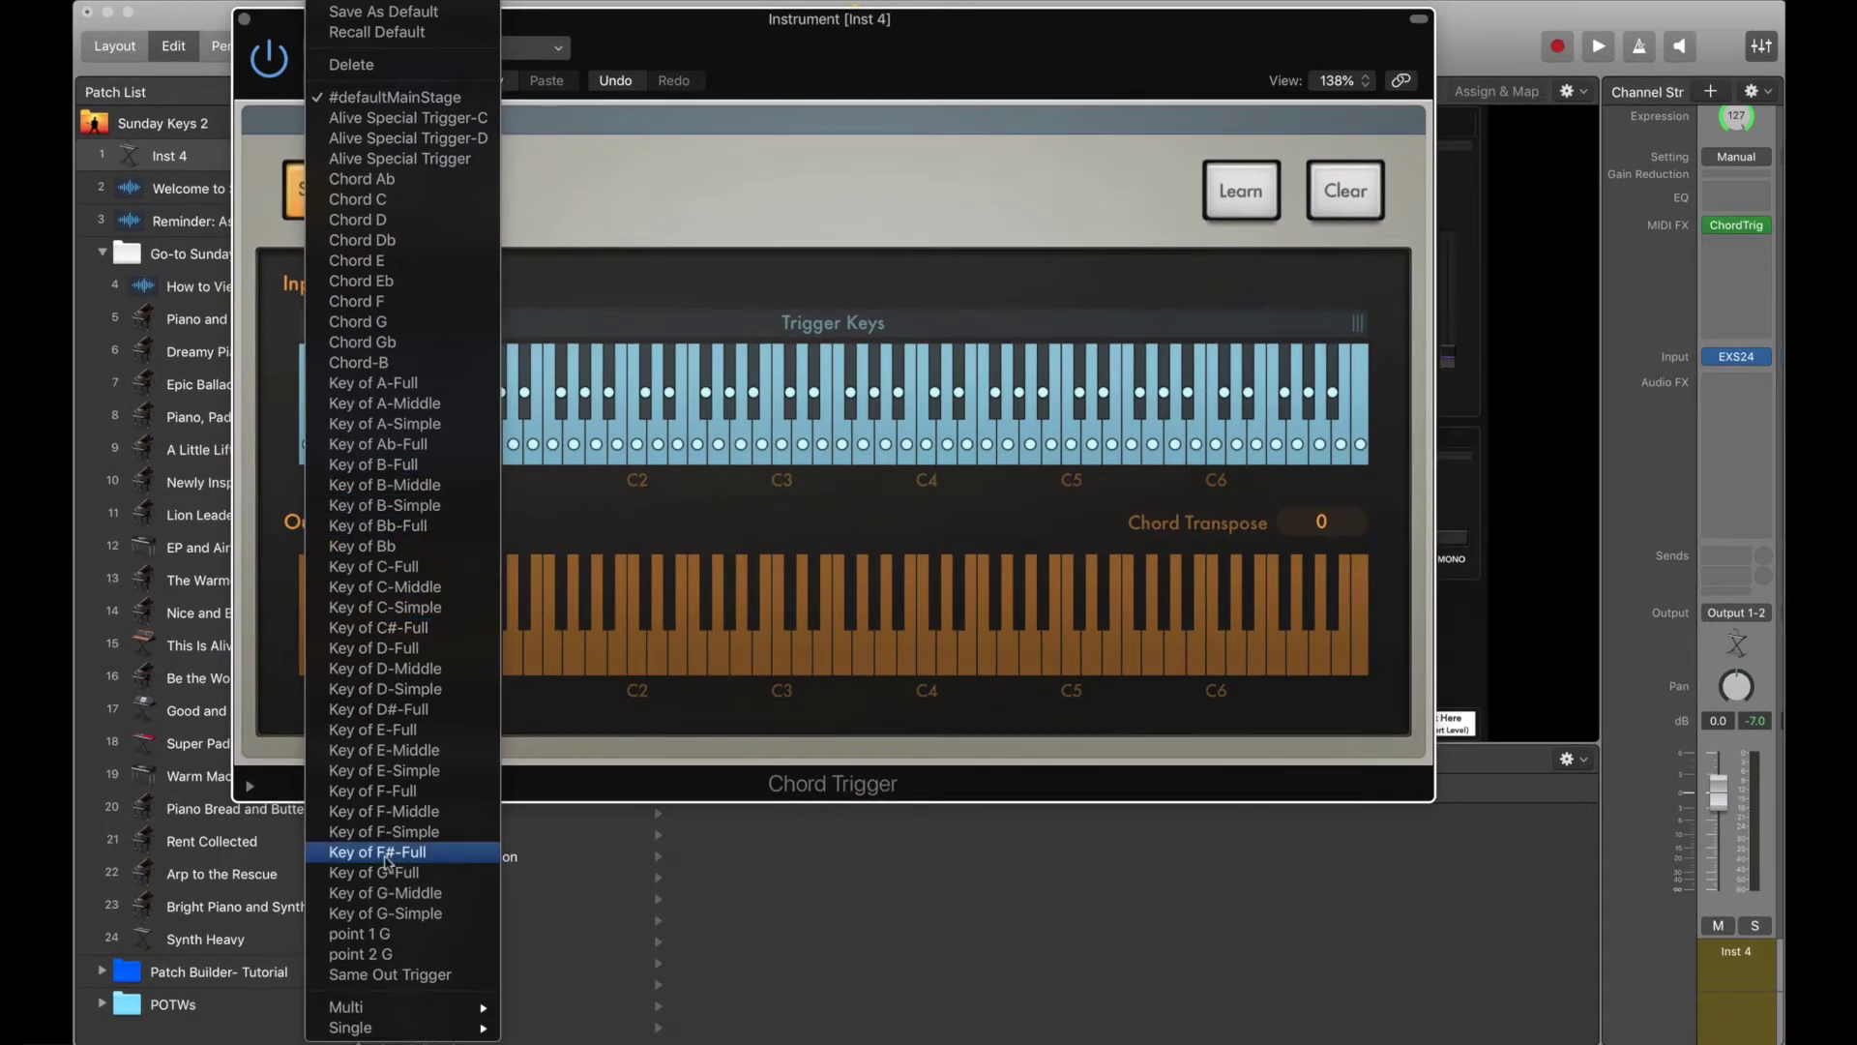
{"action": "mouse_move", "coordinate": [421, 1031]}
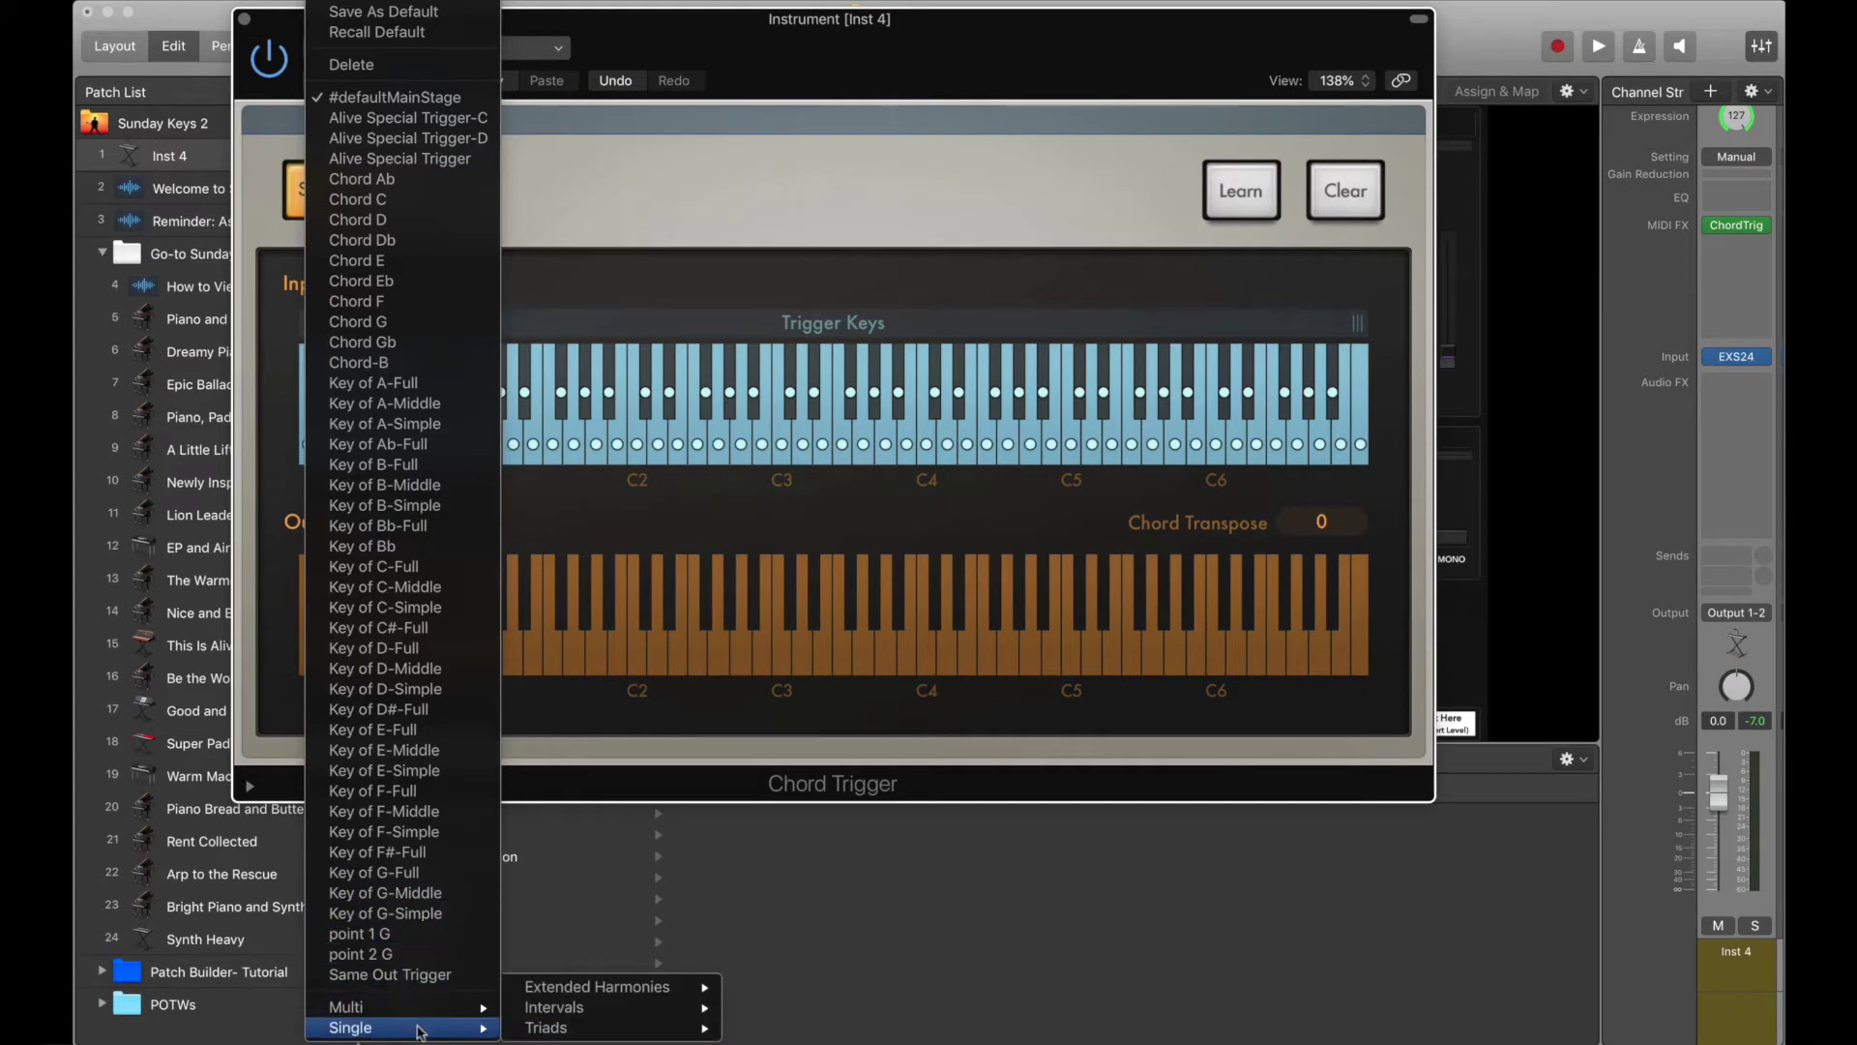
{"action": "mouse_move", "coordinate": [588, 1011]}
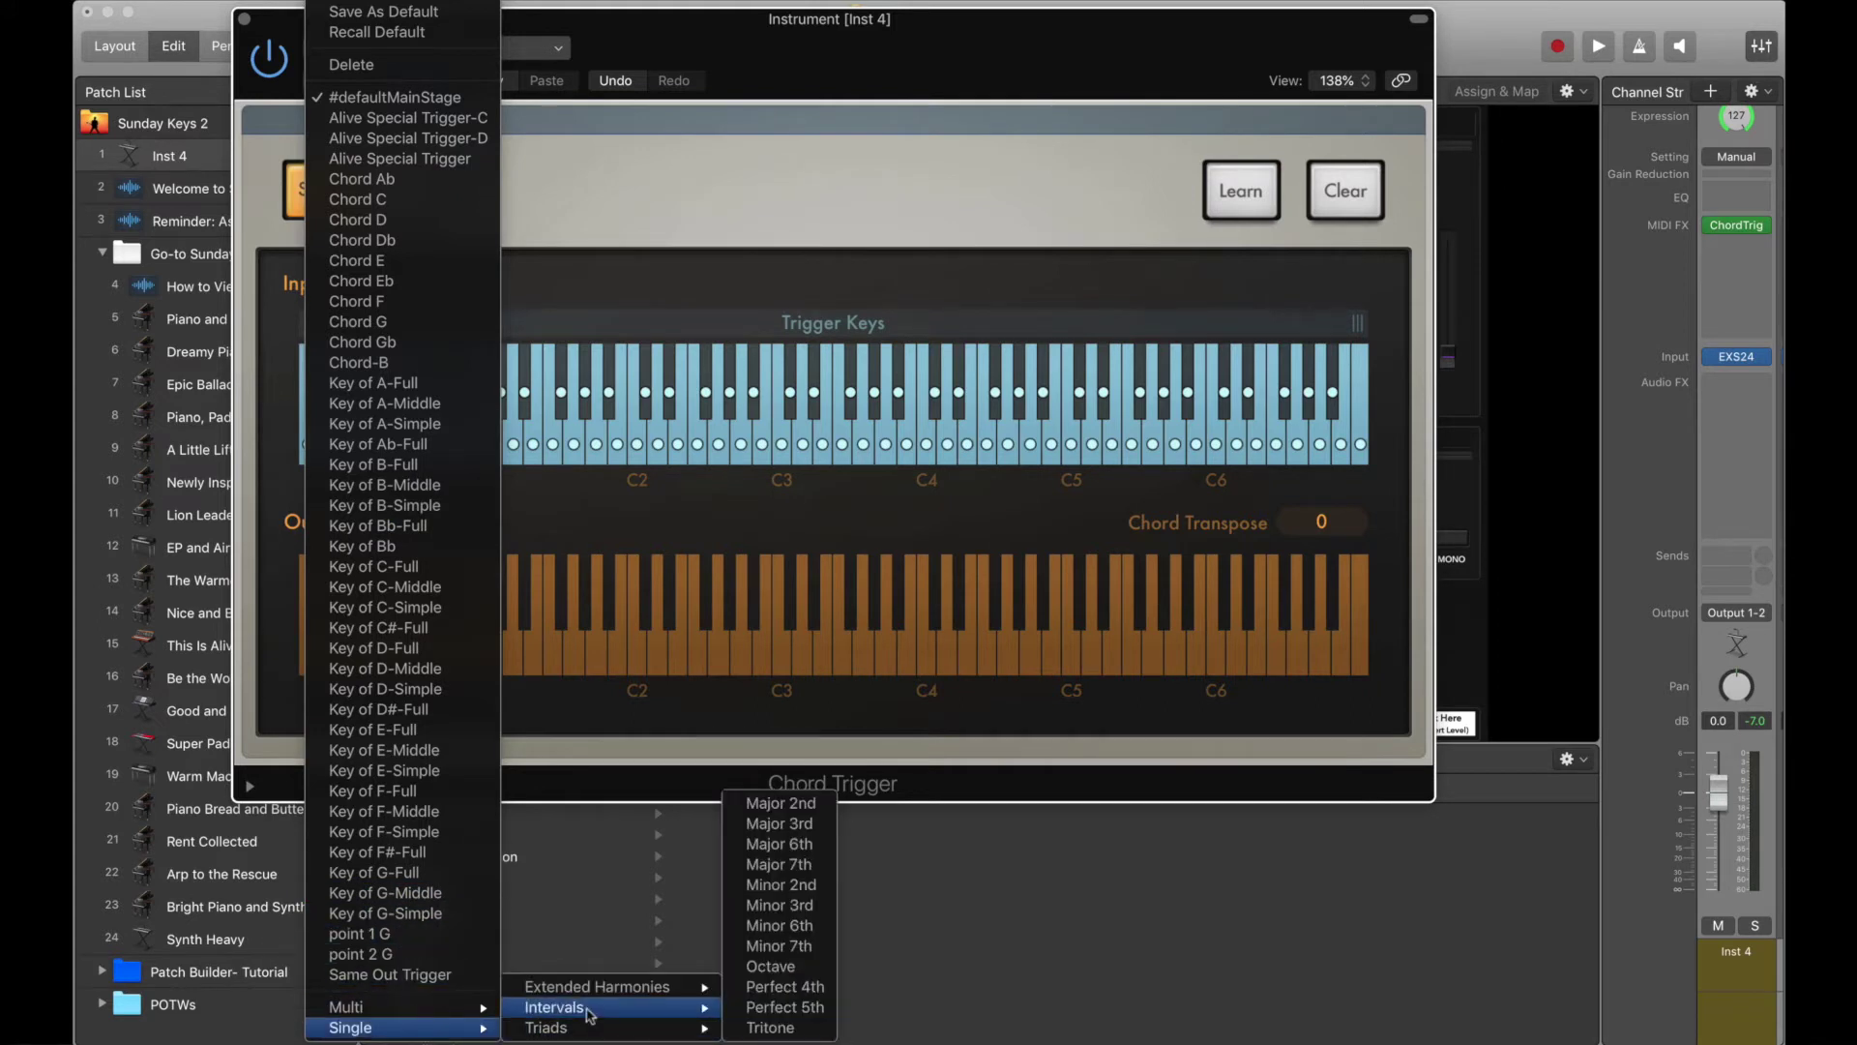
{"action": "left_click", "coordinate": [774, 965]}
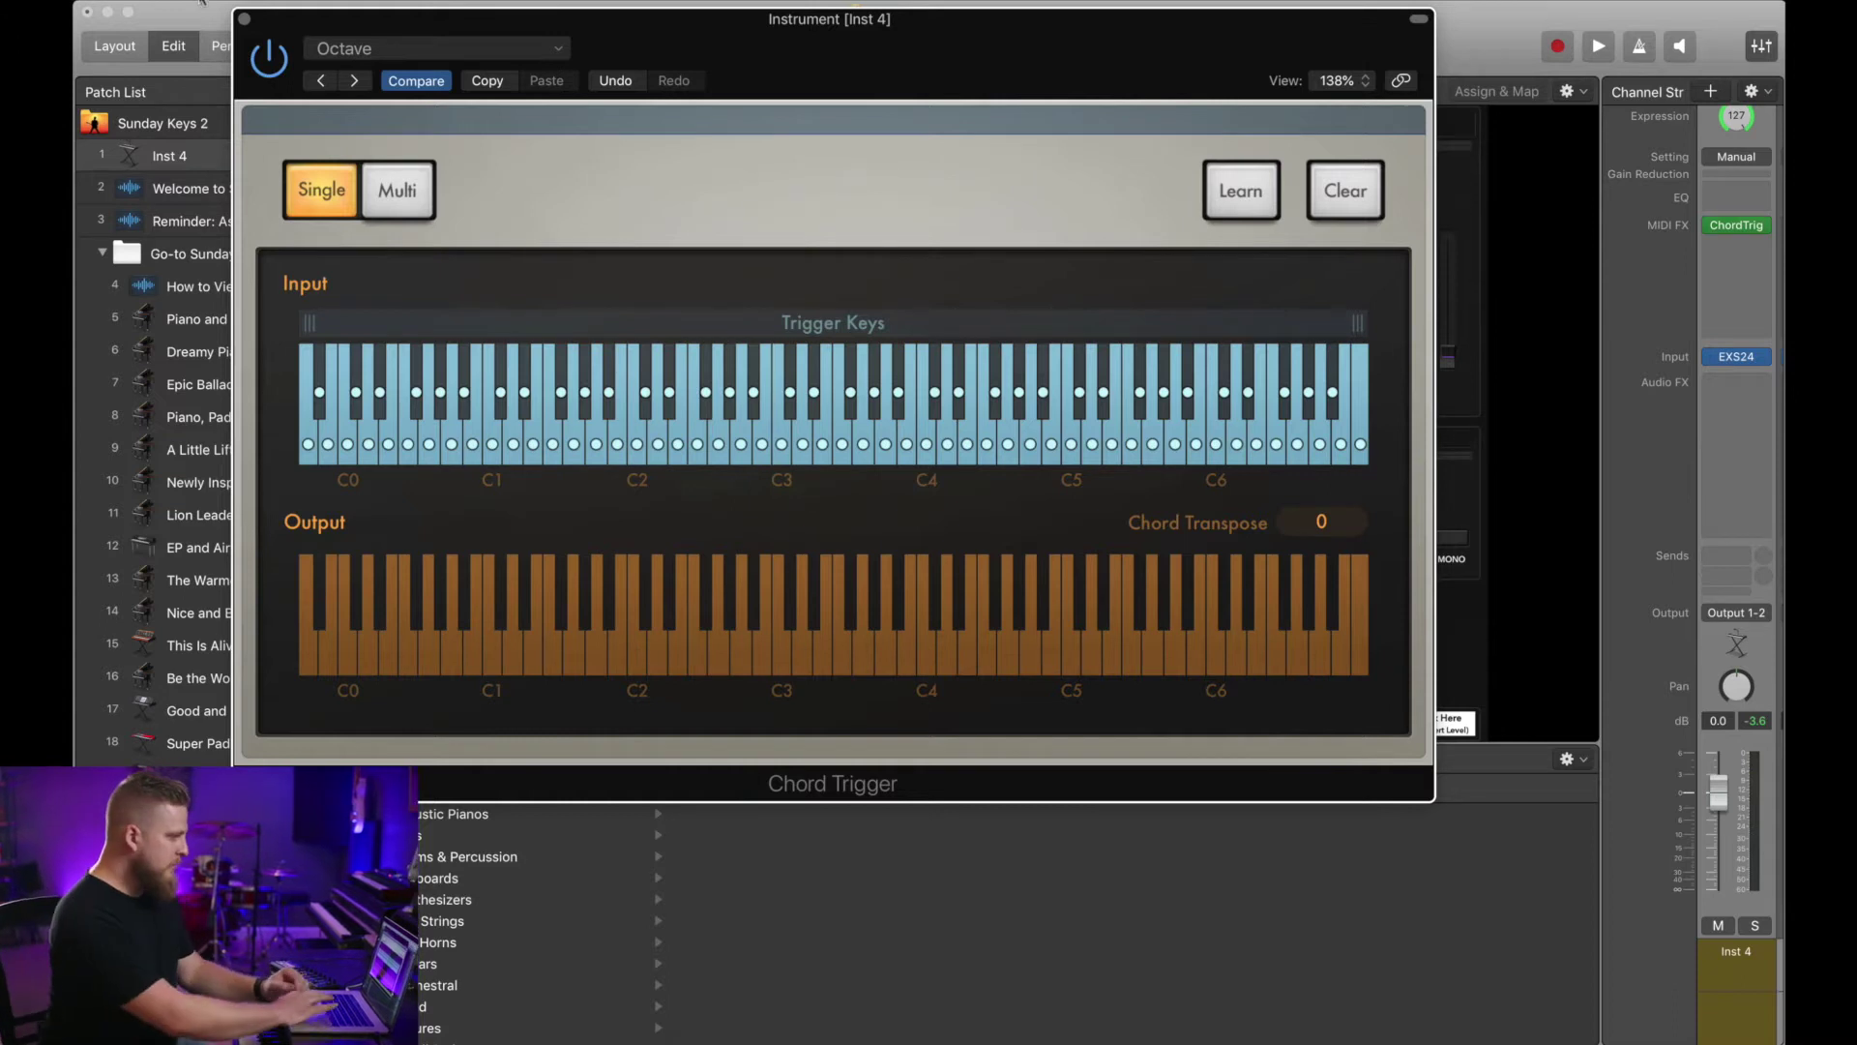
Recall Chord Trigger's default setting and set it to Single mode.
{"action": "left_click", "coordinate": [515, 55]}
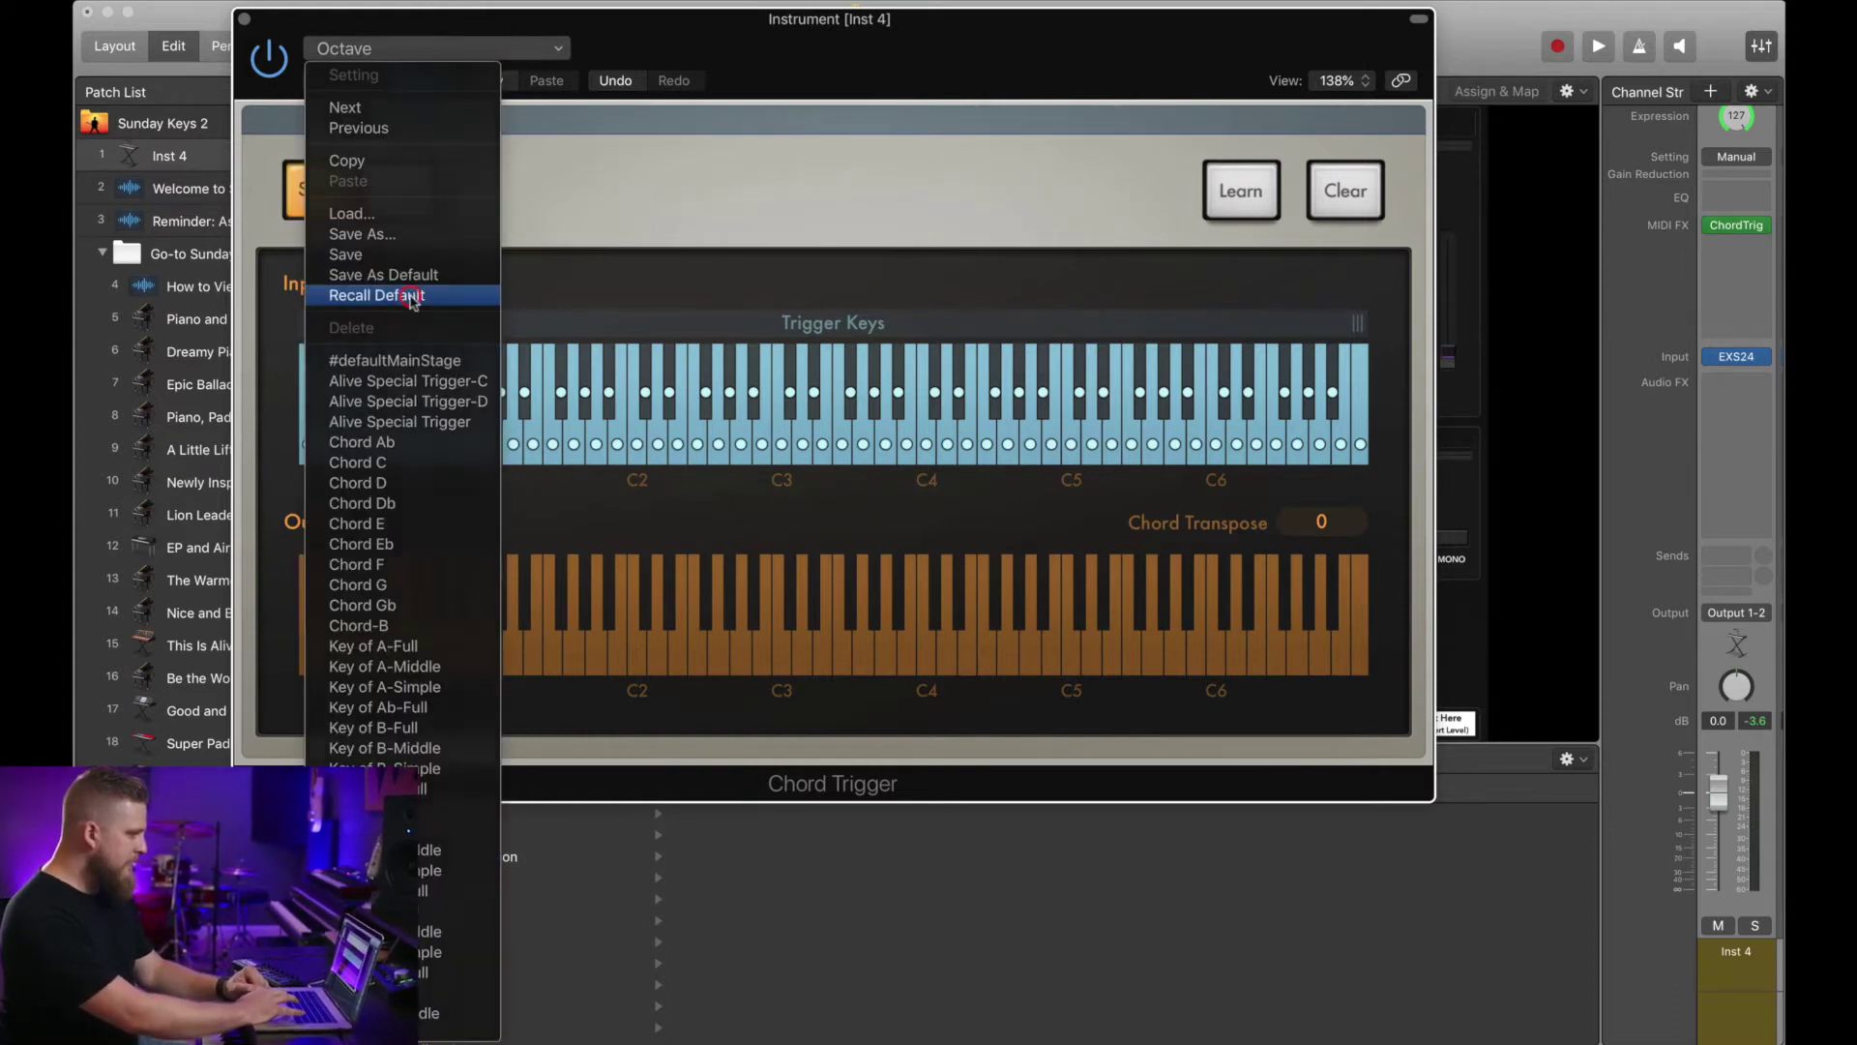
{"action": "left_click", "coordinate": [412, 295]}
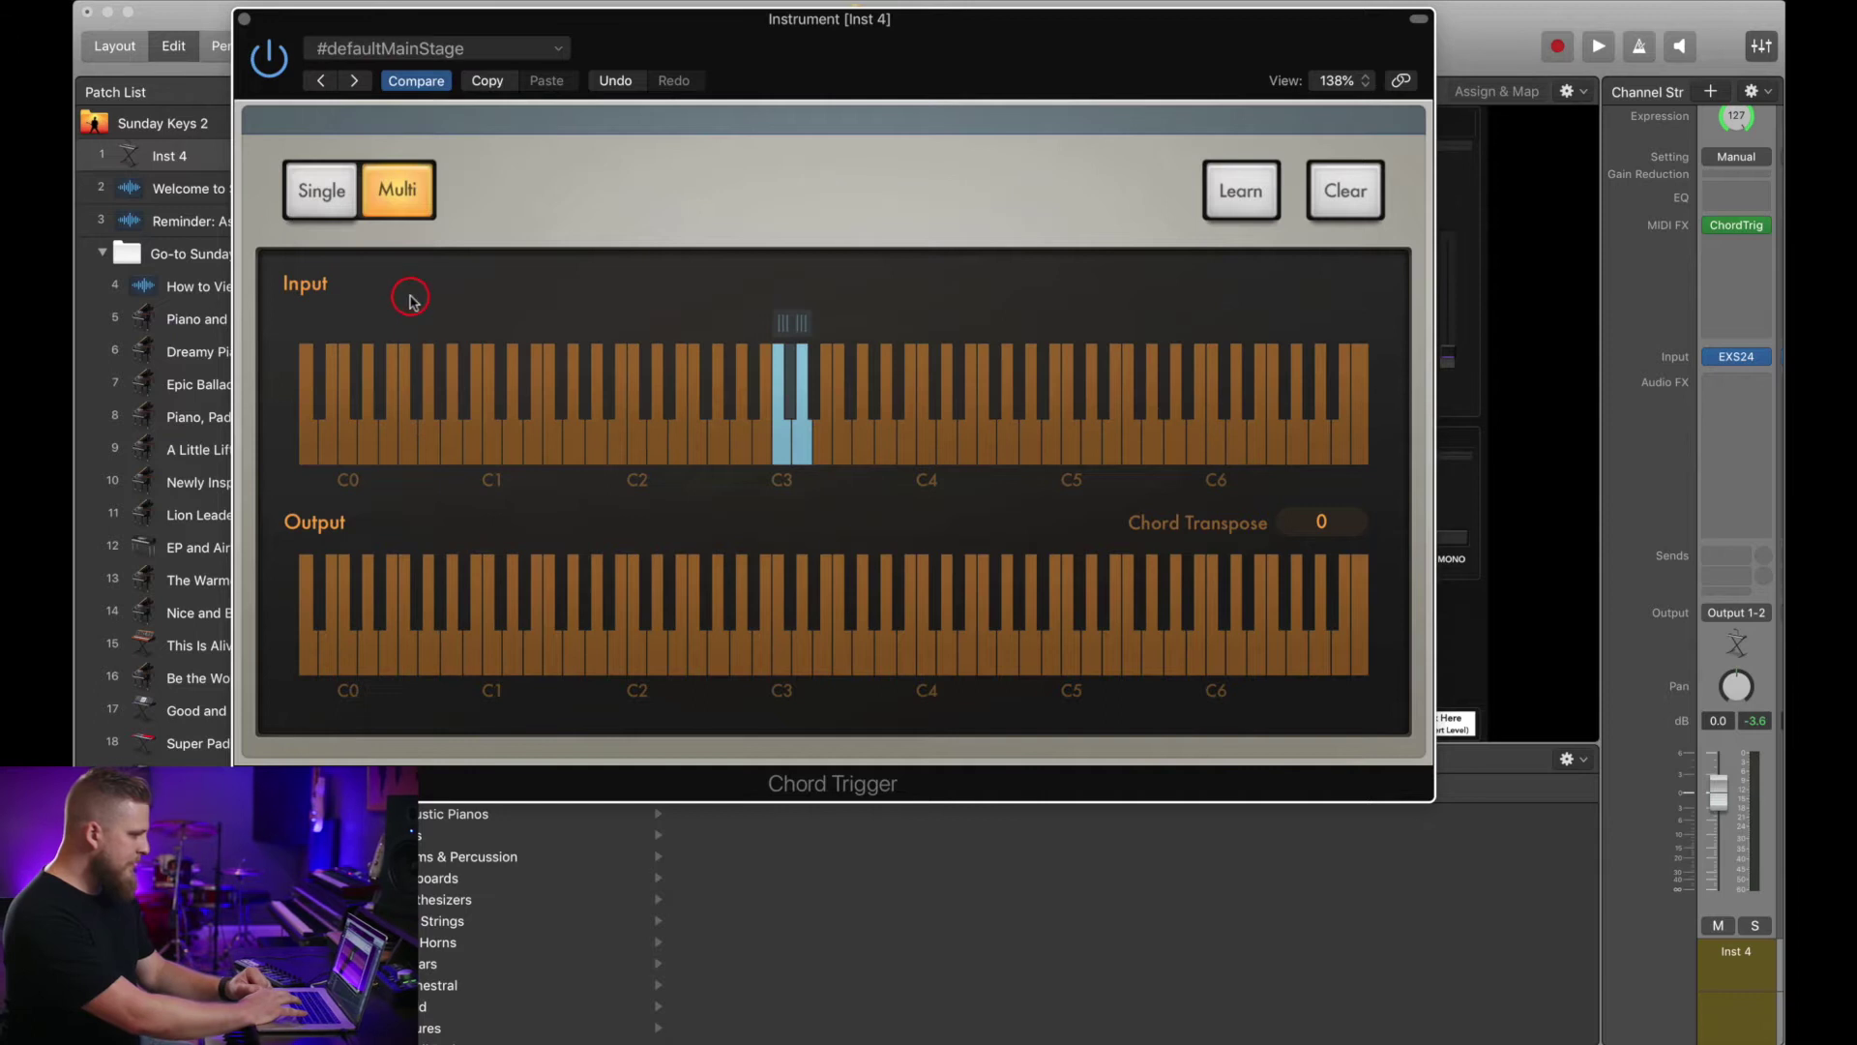
{"action": "left_click", "coordinate": [335, 199]}
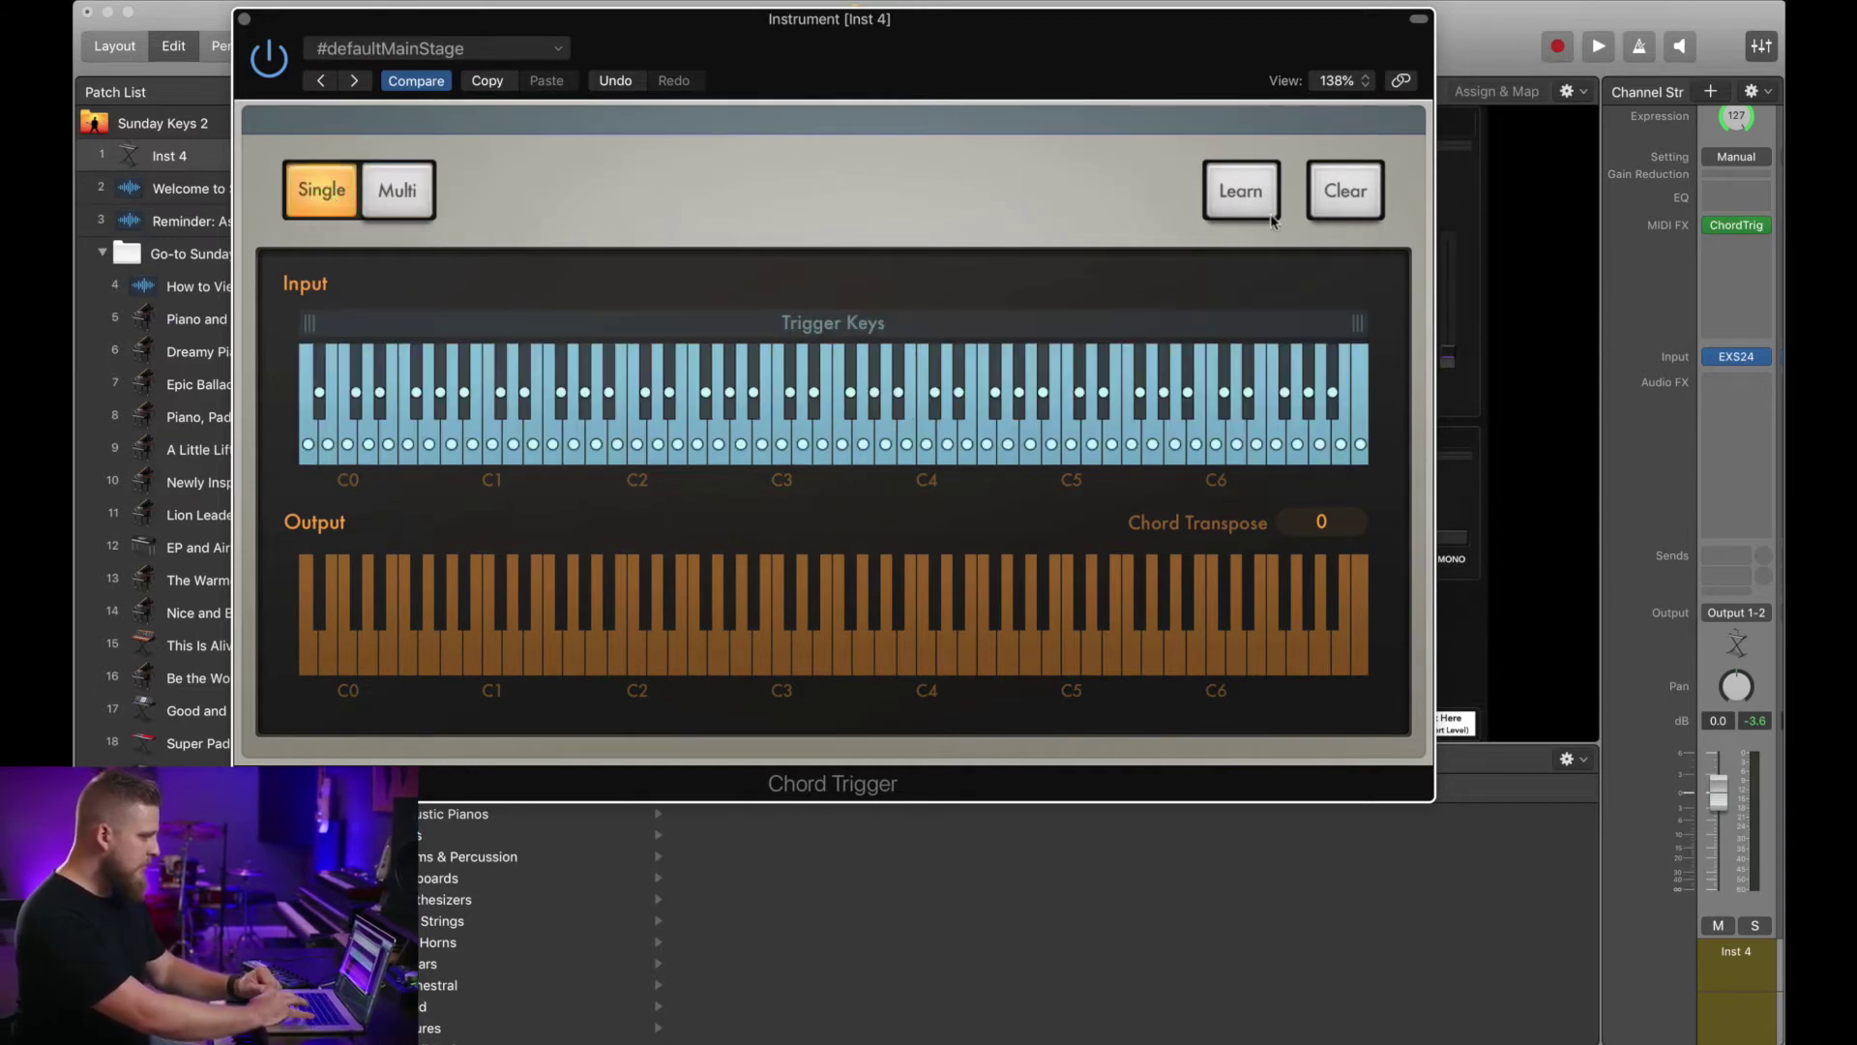
Learn a single chord on trigger key C3, removing the played notes Eb3, G3 and Bb3 and adding C5 above C3.
{"action": "left_click", "coordinate": [1243, 190]}
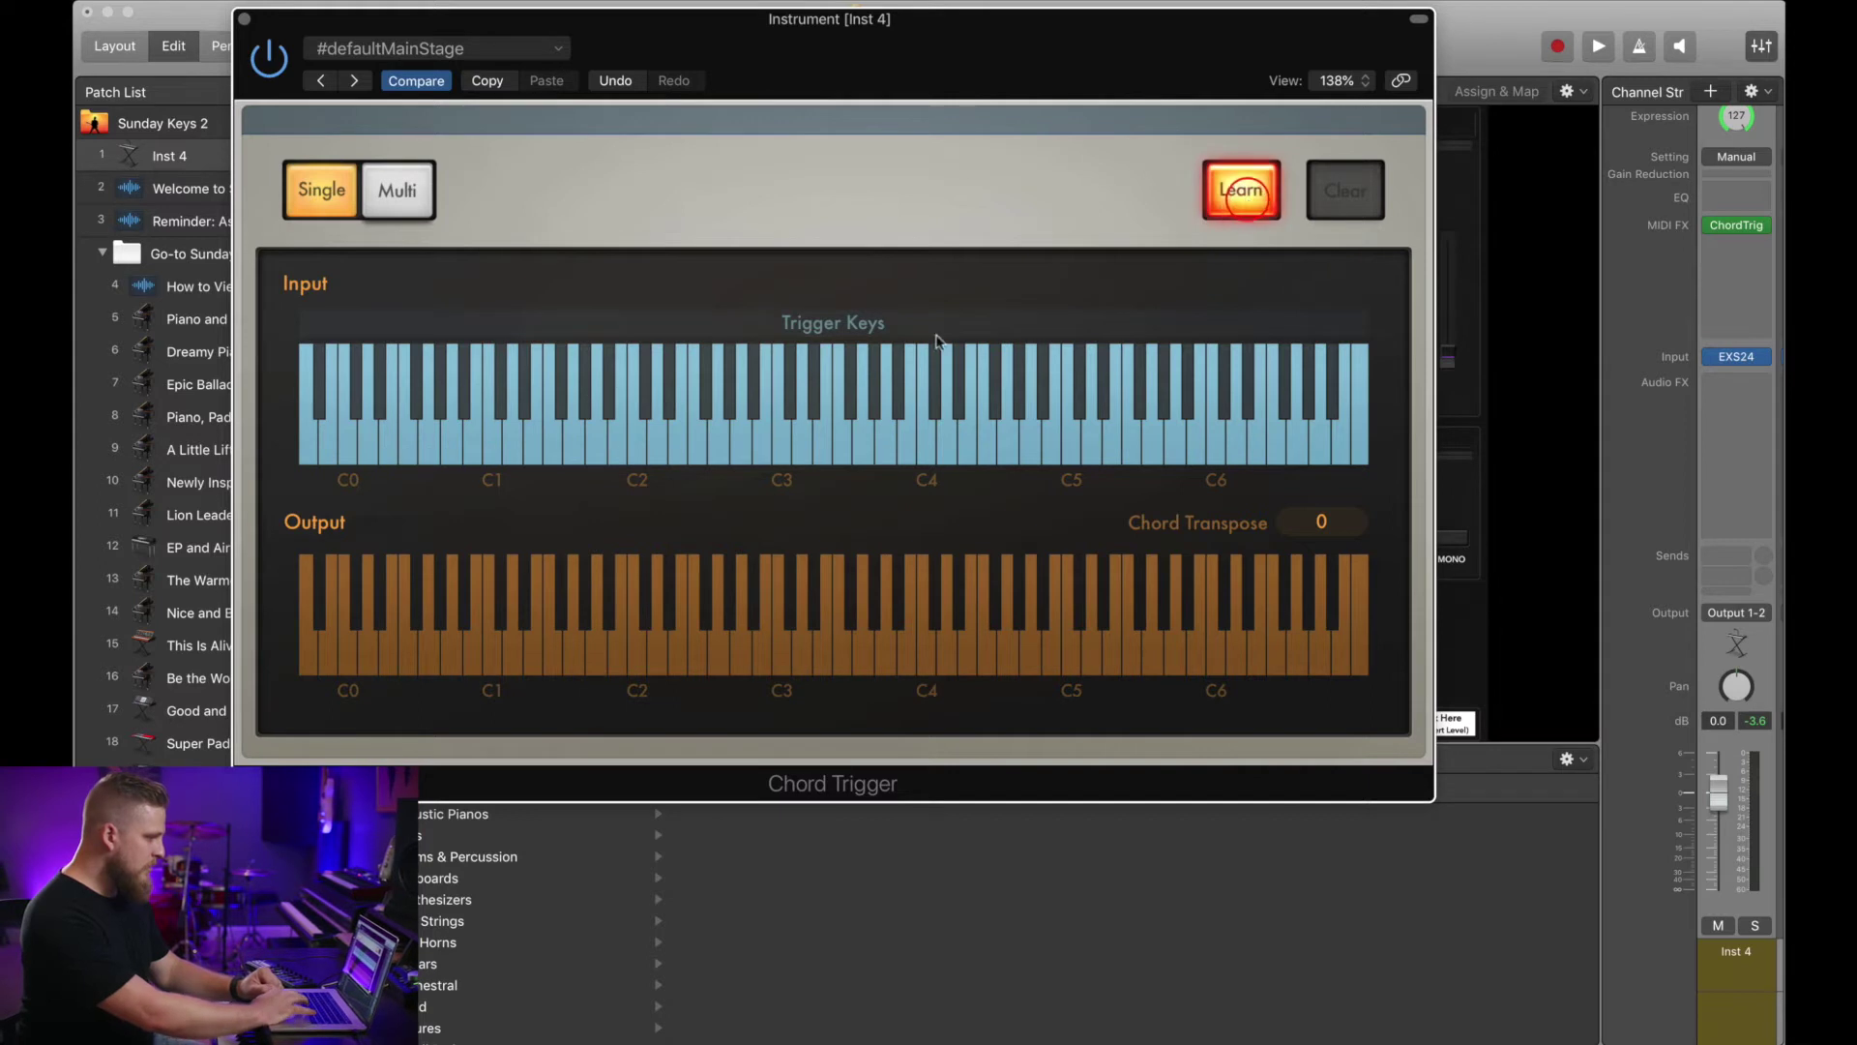
{"action": "left_click", "coordinate": [779, 444]}
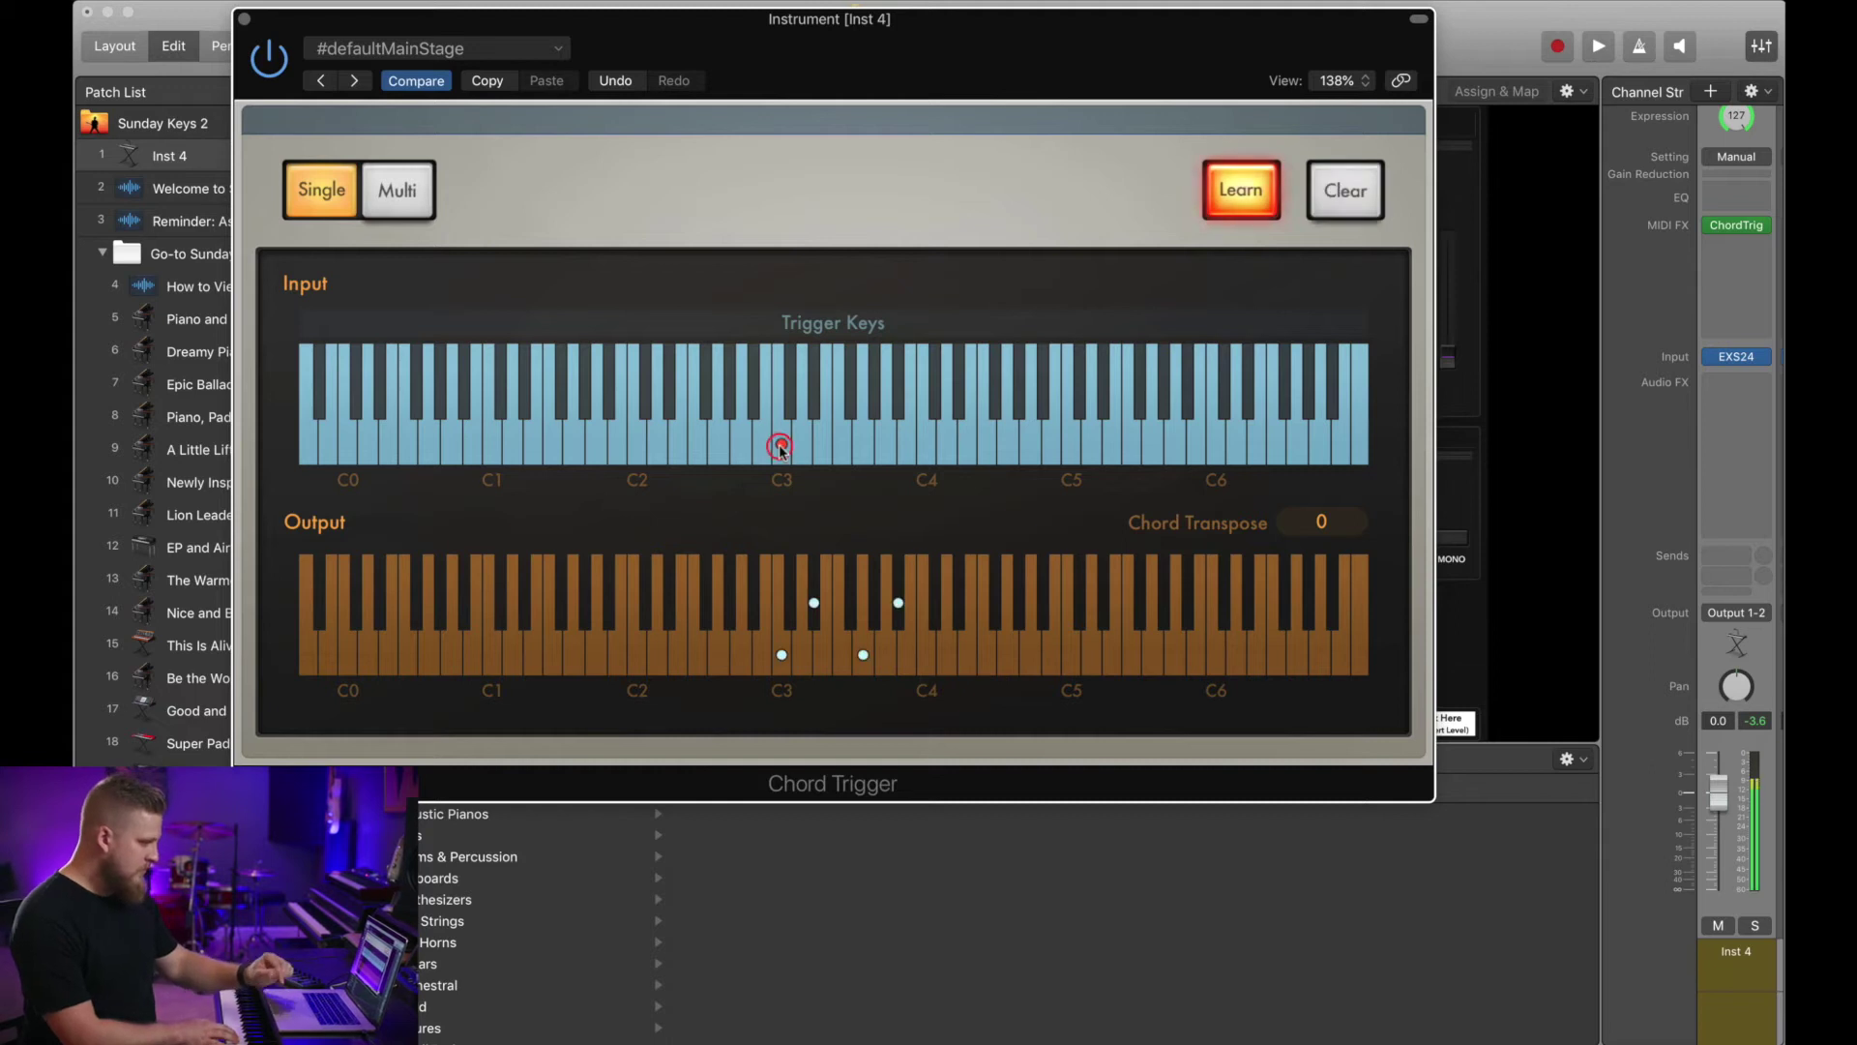
{"action": "left_click", "coordinate": [818, 605]}
{"action": "left_click", "coordinate": [863, 655]}
{"action": "left_click", "coordinate": [899, 603]}
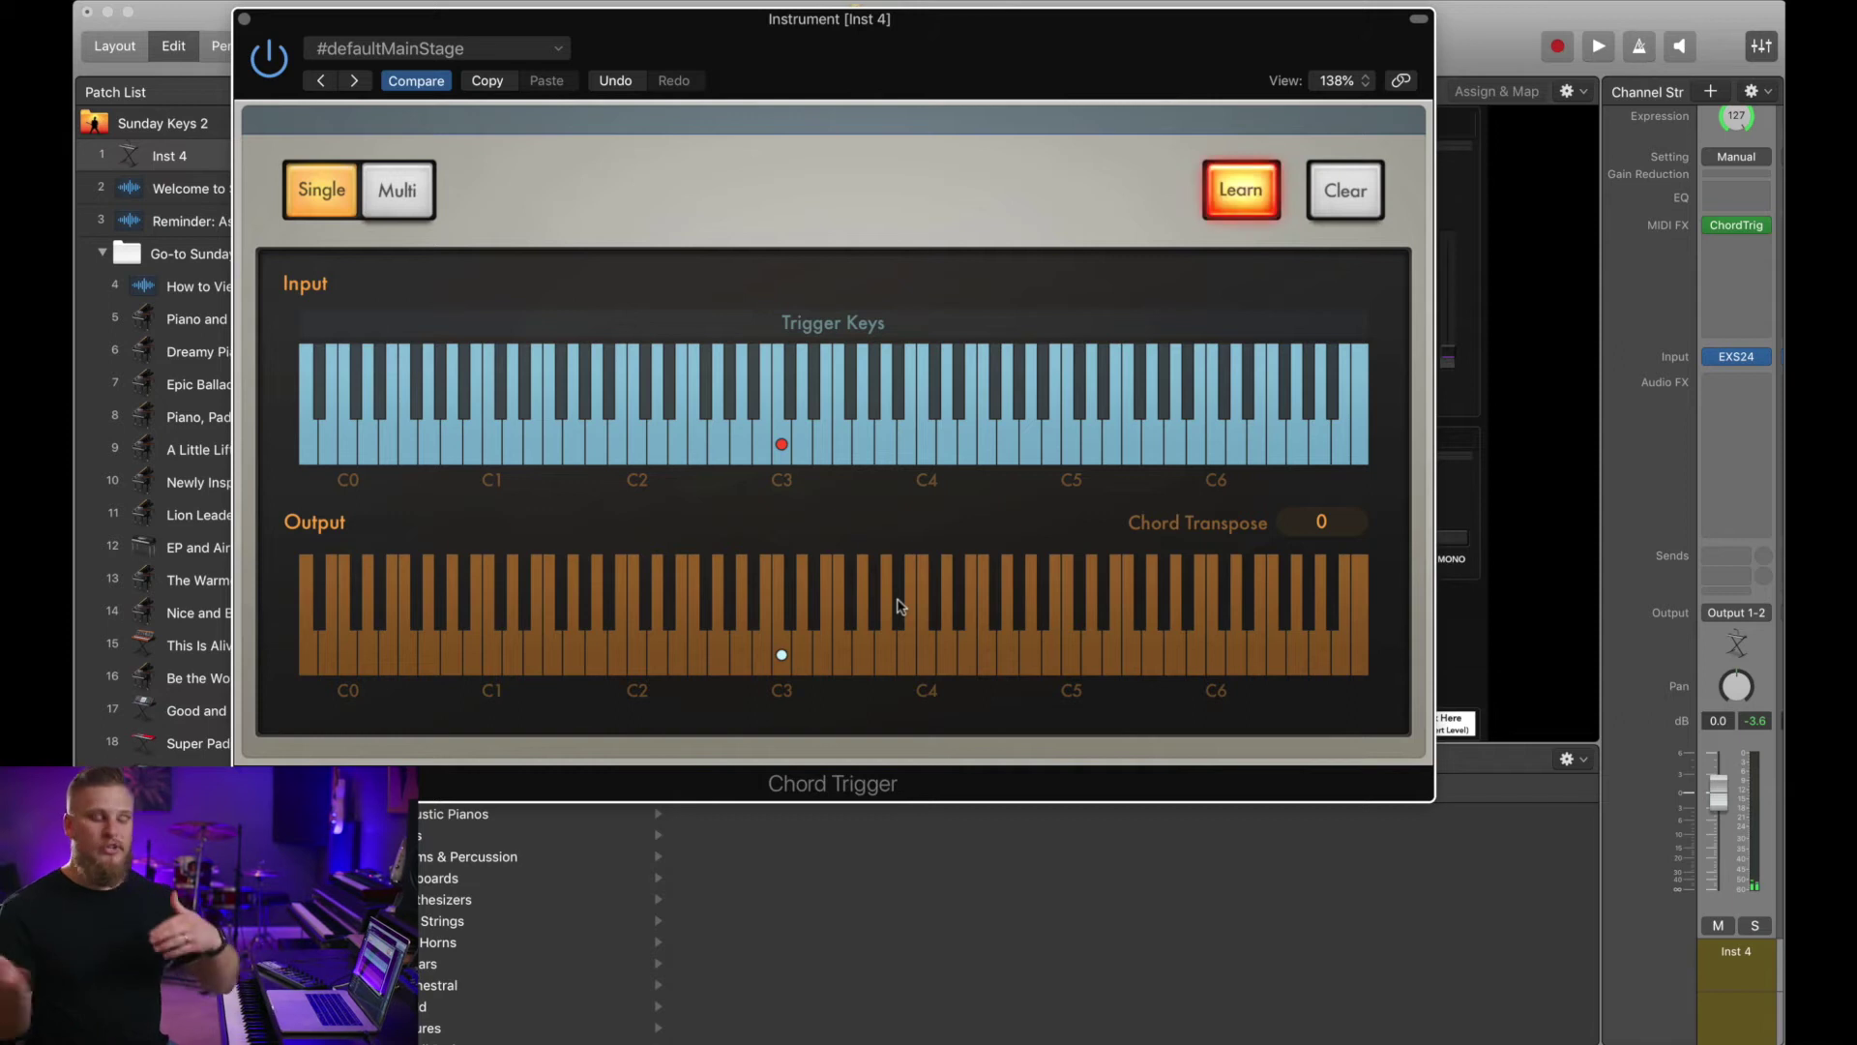
{"action": "left_click", "coordinate": [1068, 658]}
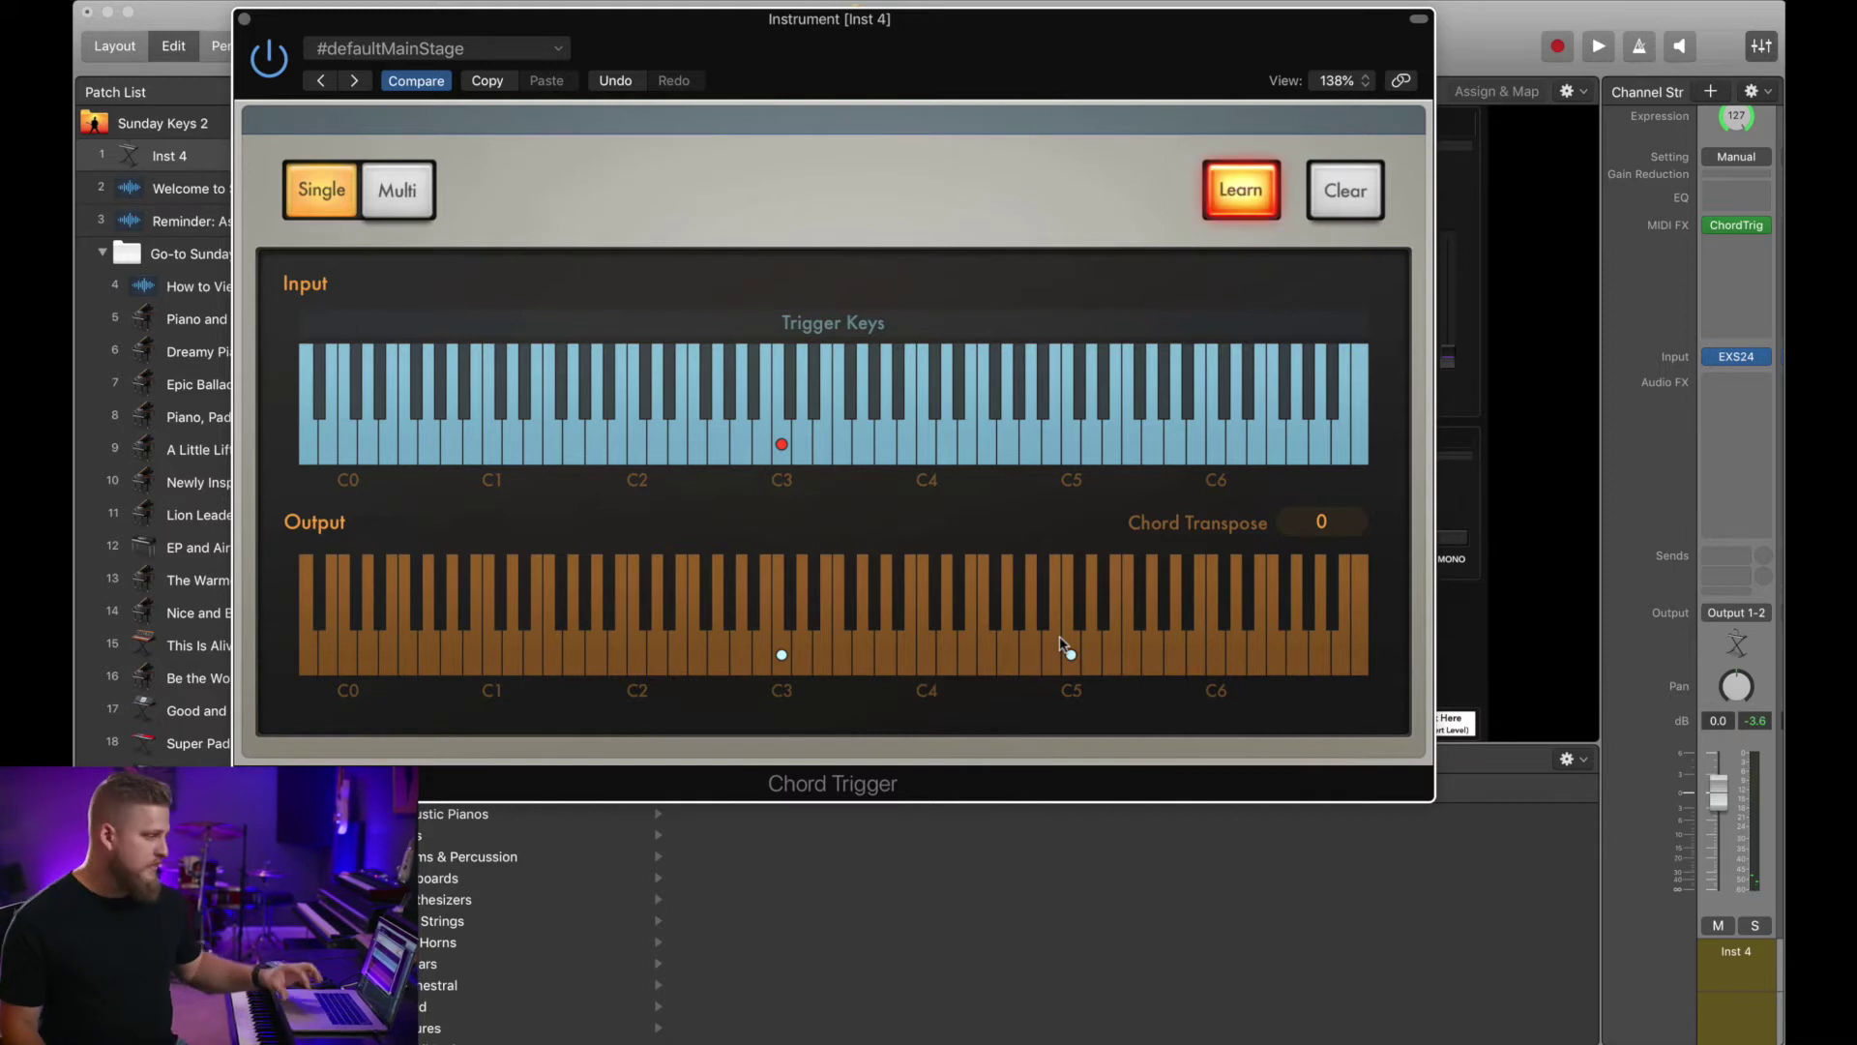
{"action": "left_click", "coordinate": [1249, 191]}
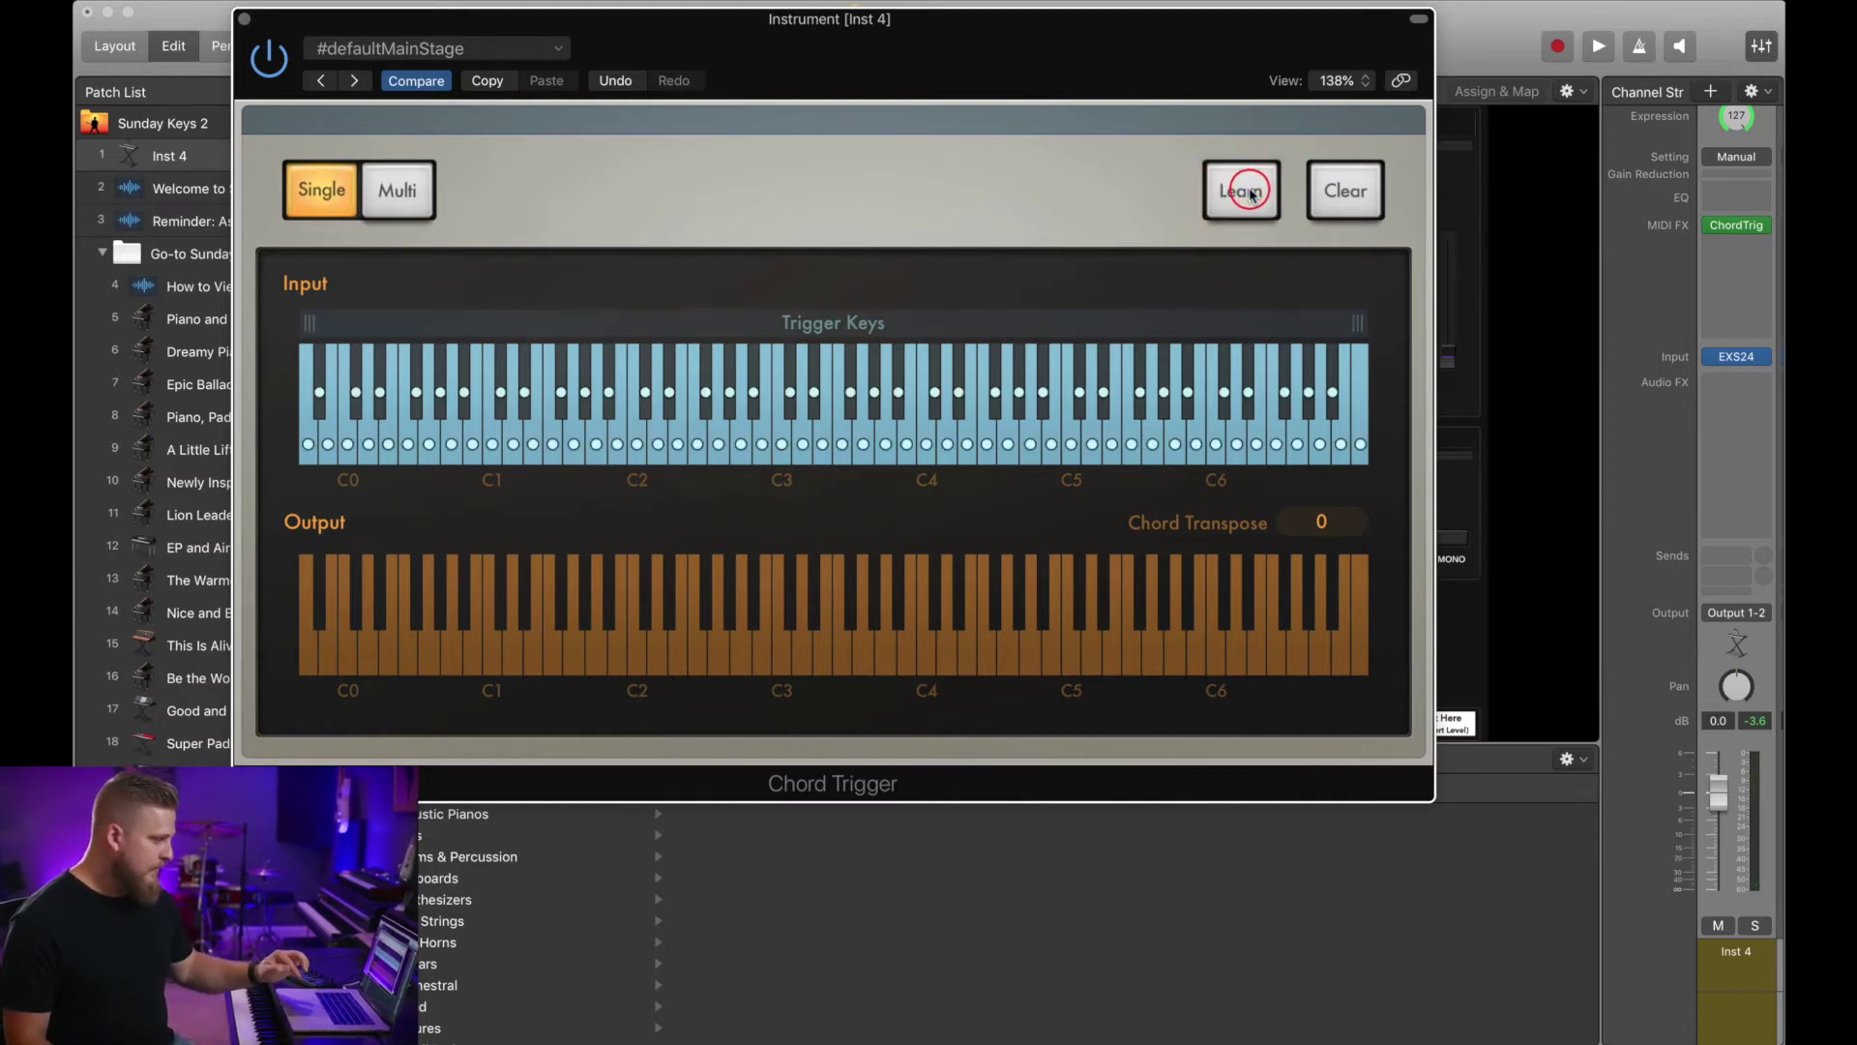
Audition the learned two-octave interval from trigger keys C2, C3 and C4.
{"action": "left_click", "coordinate": [635, 453]}
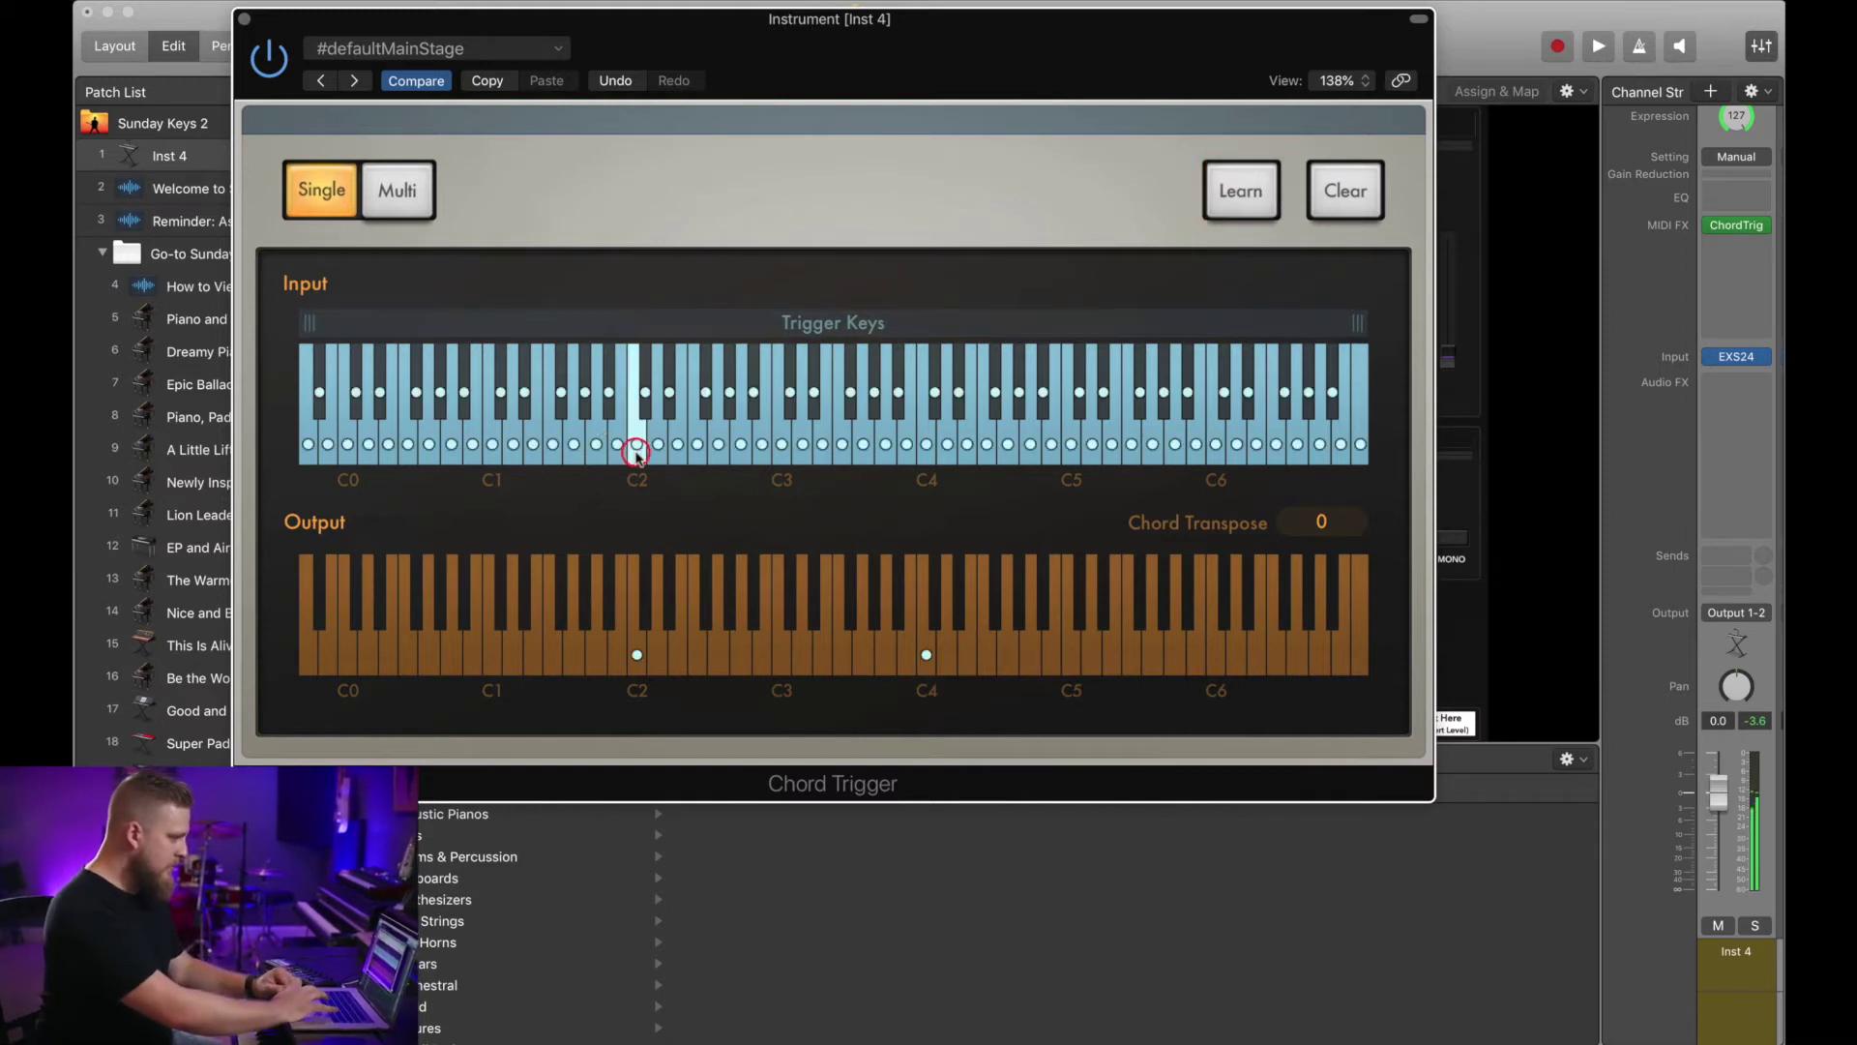
{"action": "left_click", "coordinate": [774, 451]}
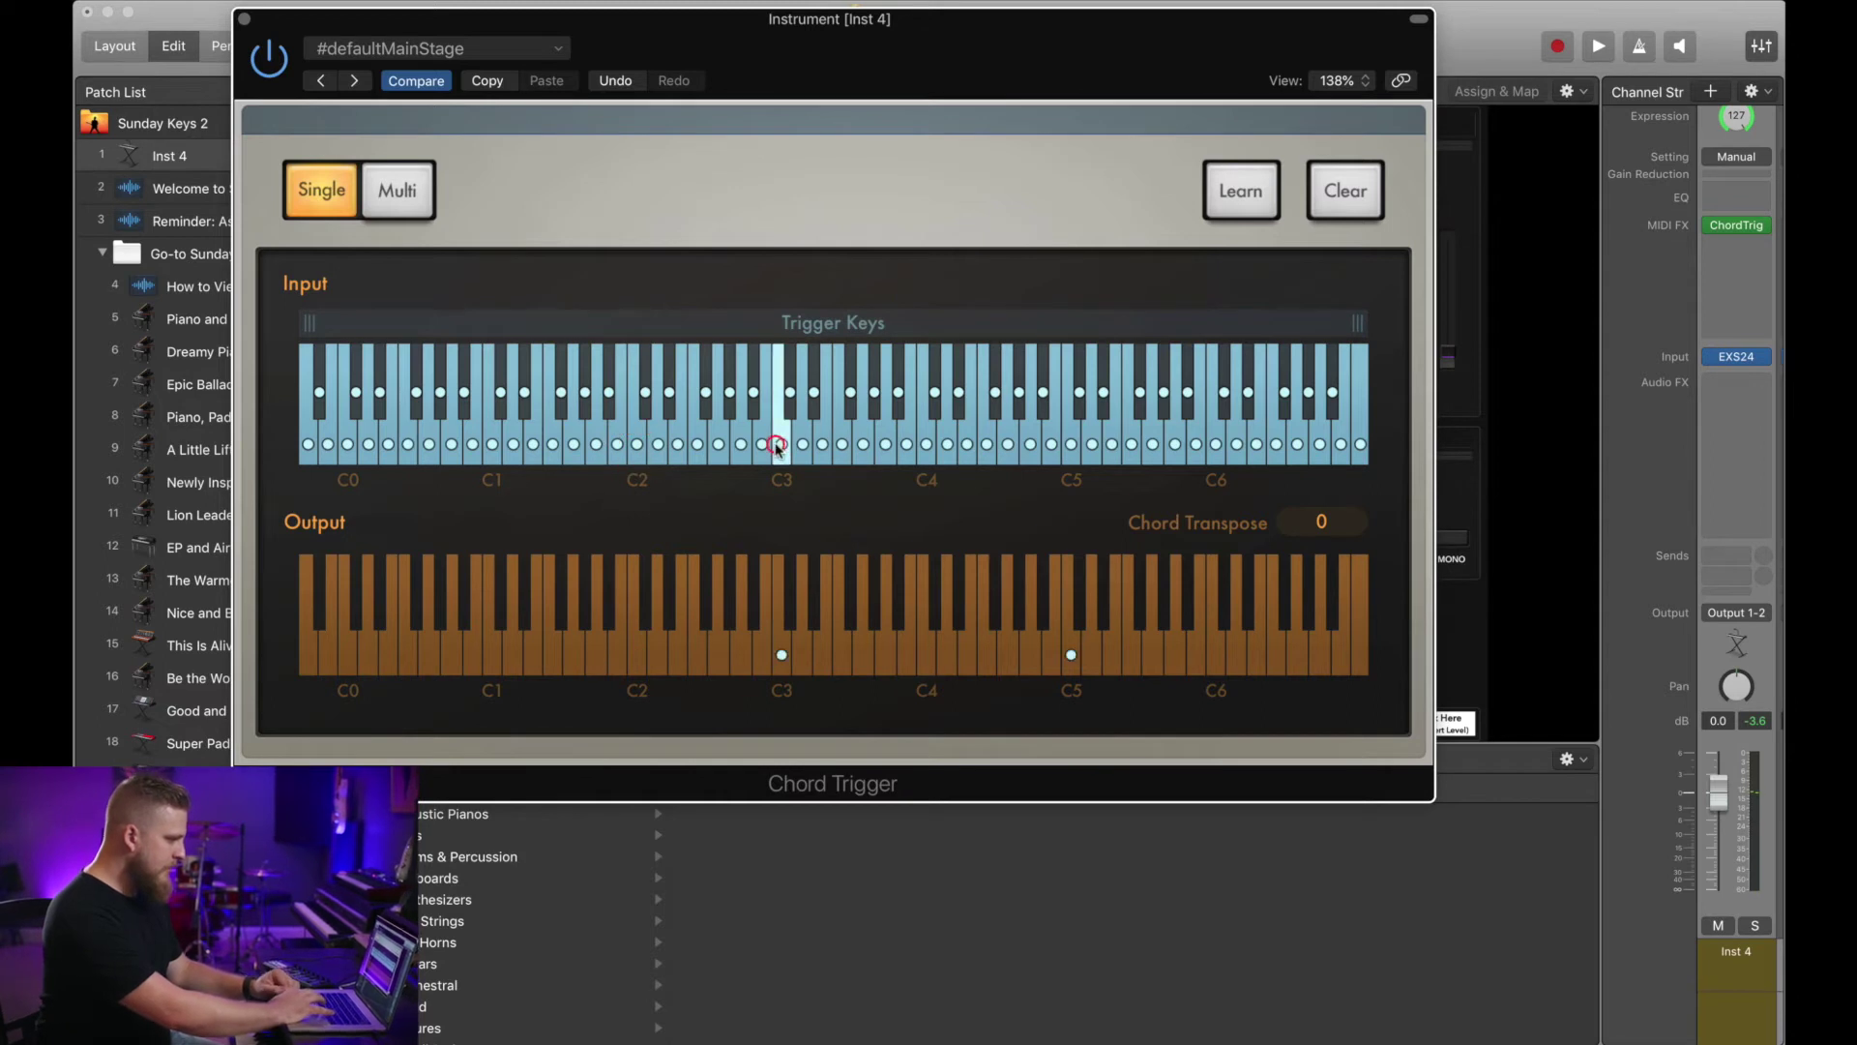
{"action": "left_click", "coordinate": [926, 449]}
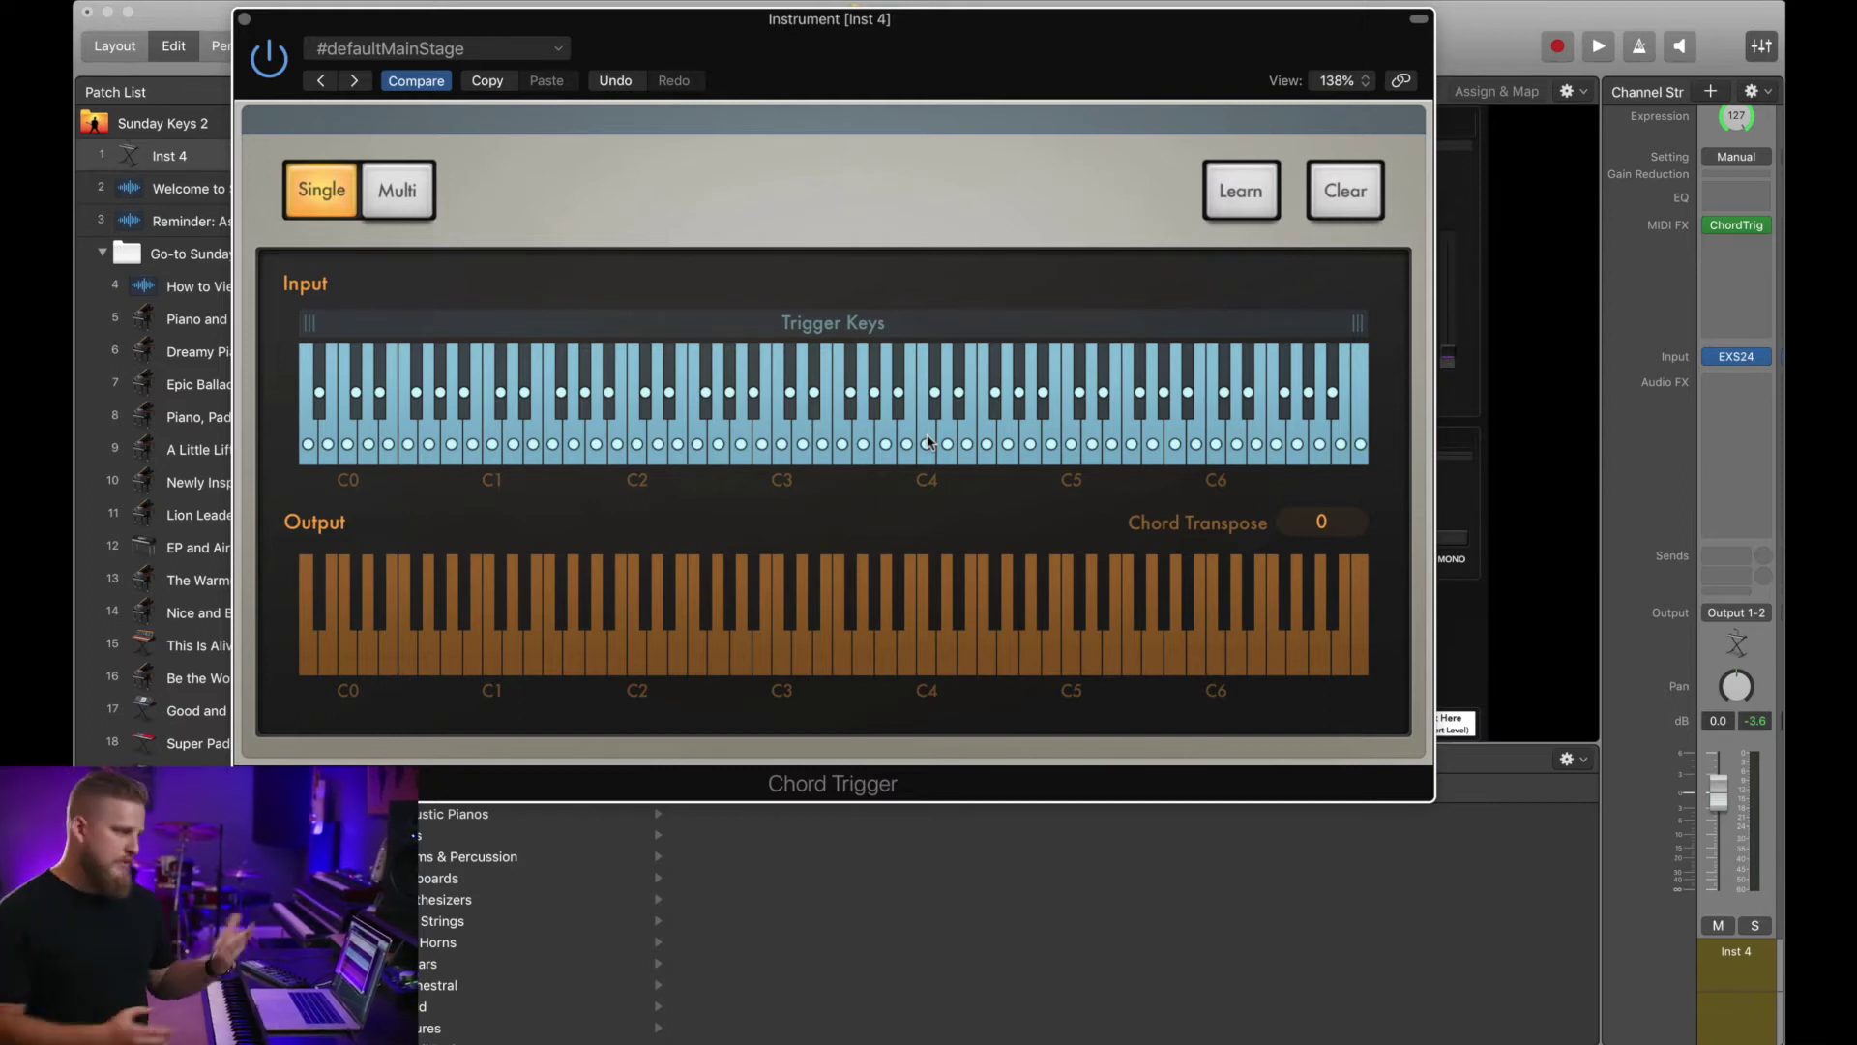
Clear the chord learned on trigger key C3 and recall Chord Trigger's default setting.
{"action": "left_click", "coordinate": [1238, 188]}
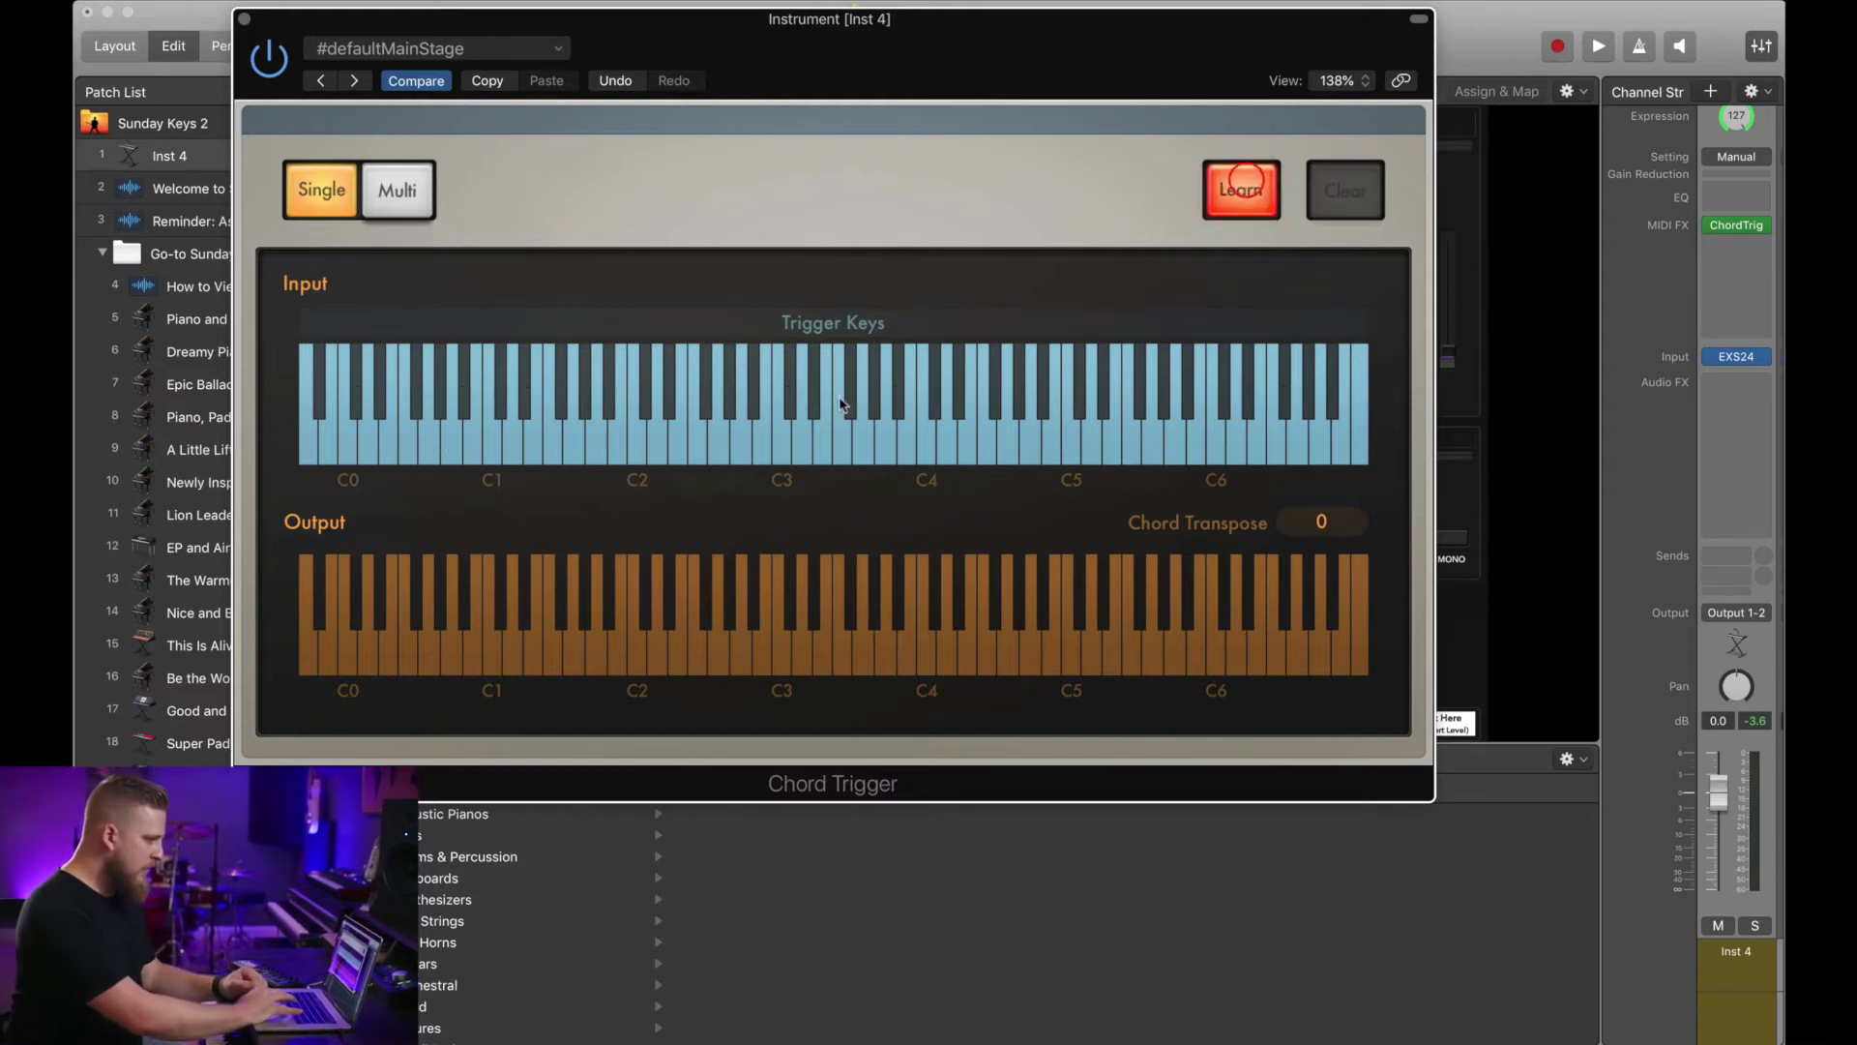
{"action": "left_click", "coordinate": [781, 450]}
{"action": "left_click", "coordinate": [778, 653]}
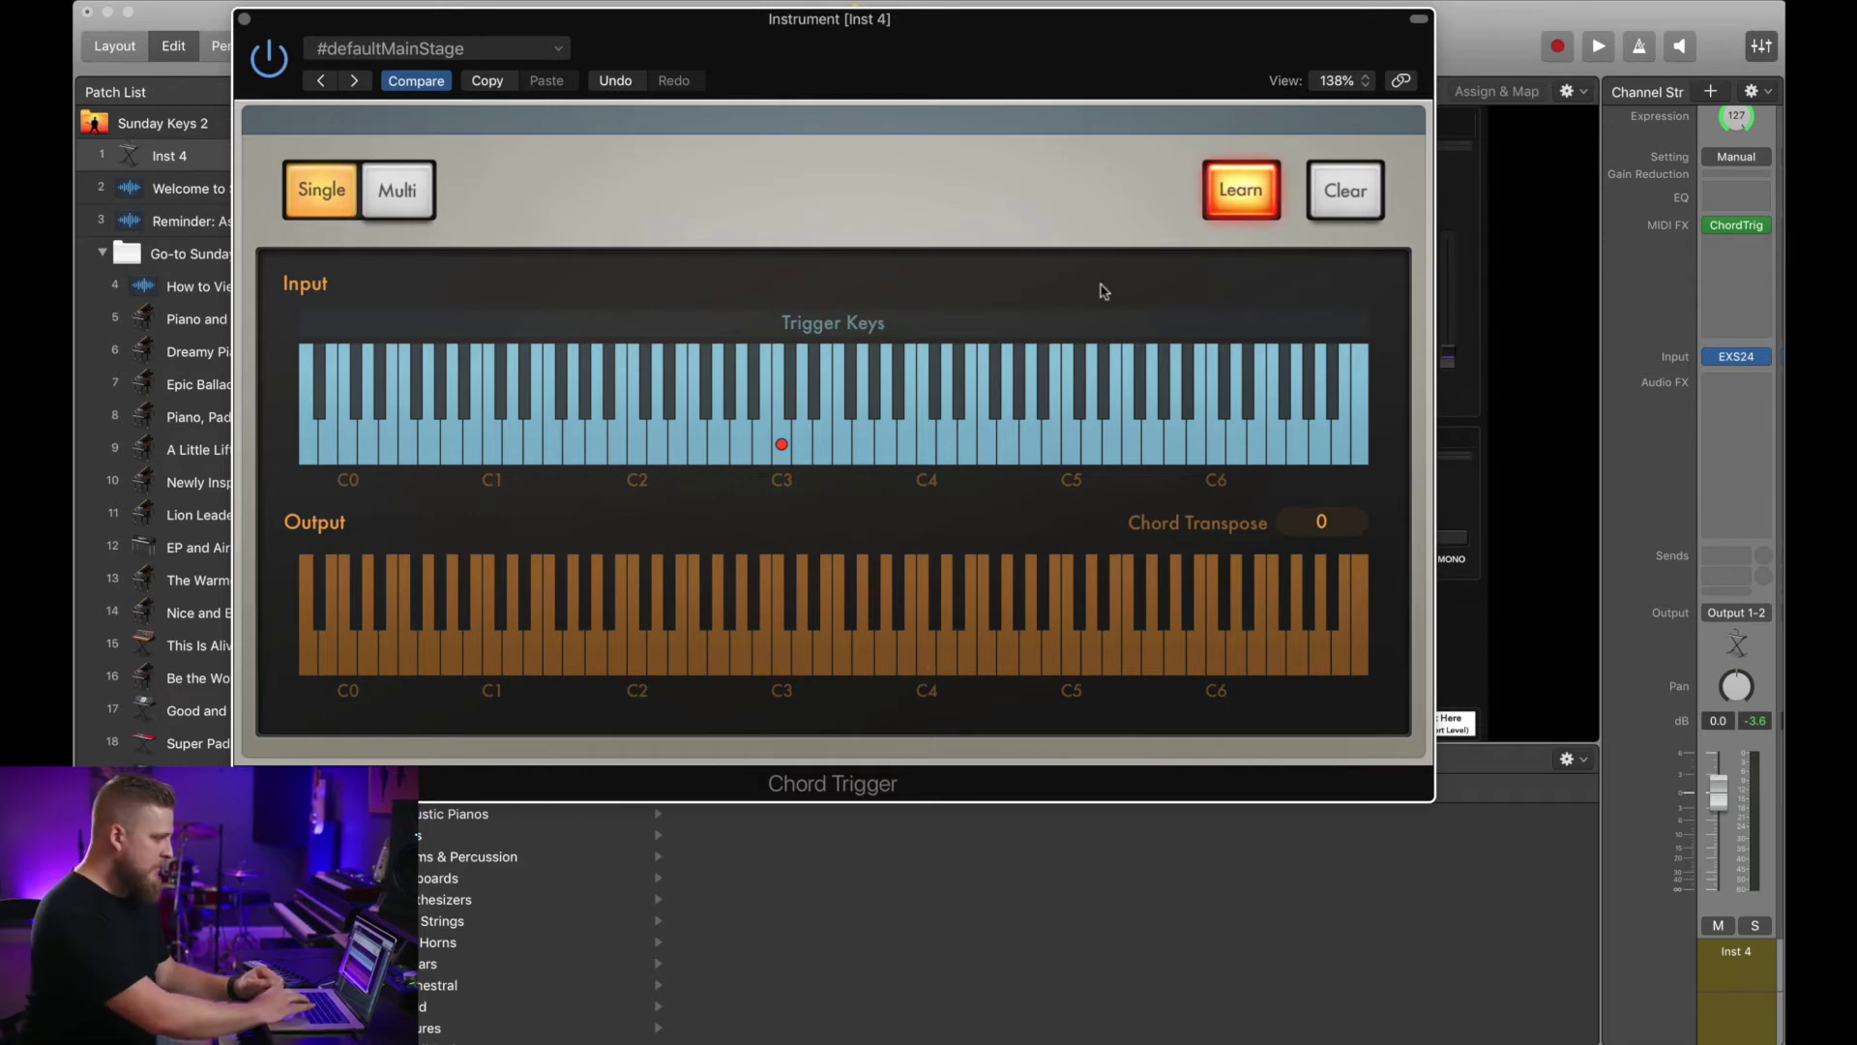
{"action": "left_click", "coordinate": [1339, 206]}
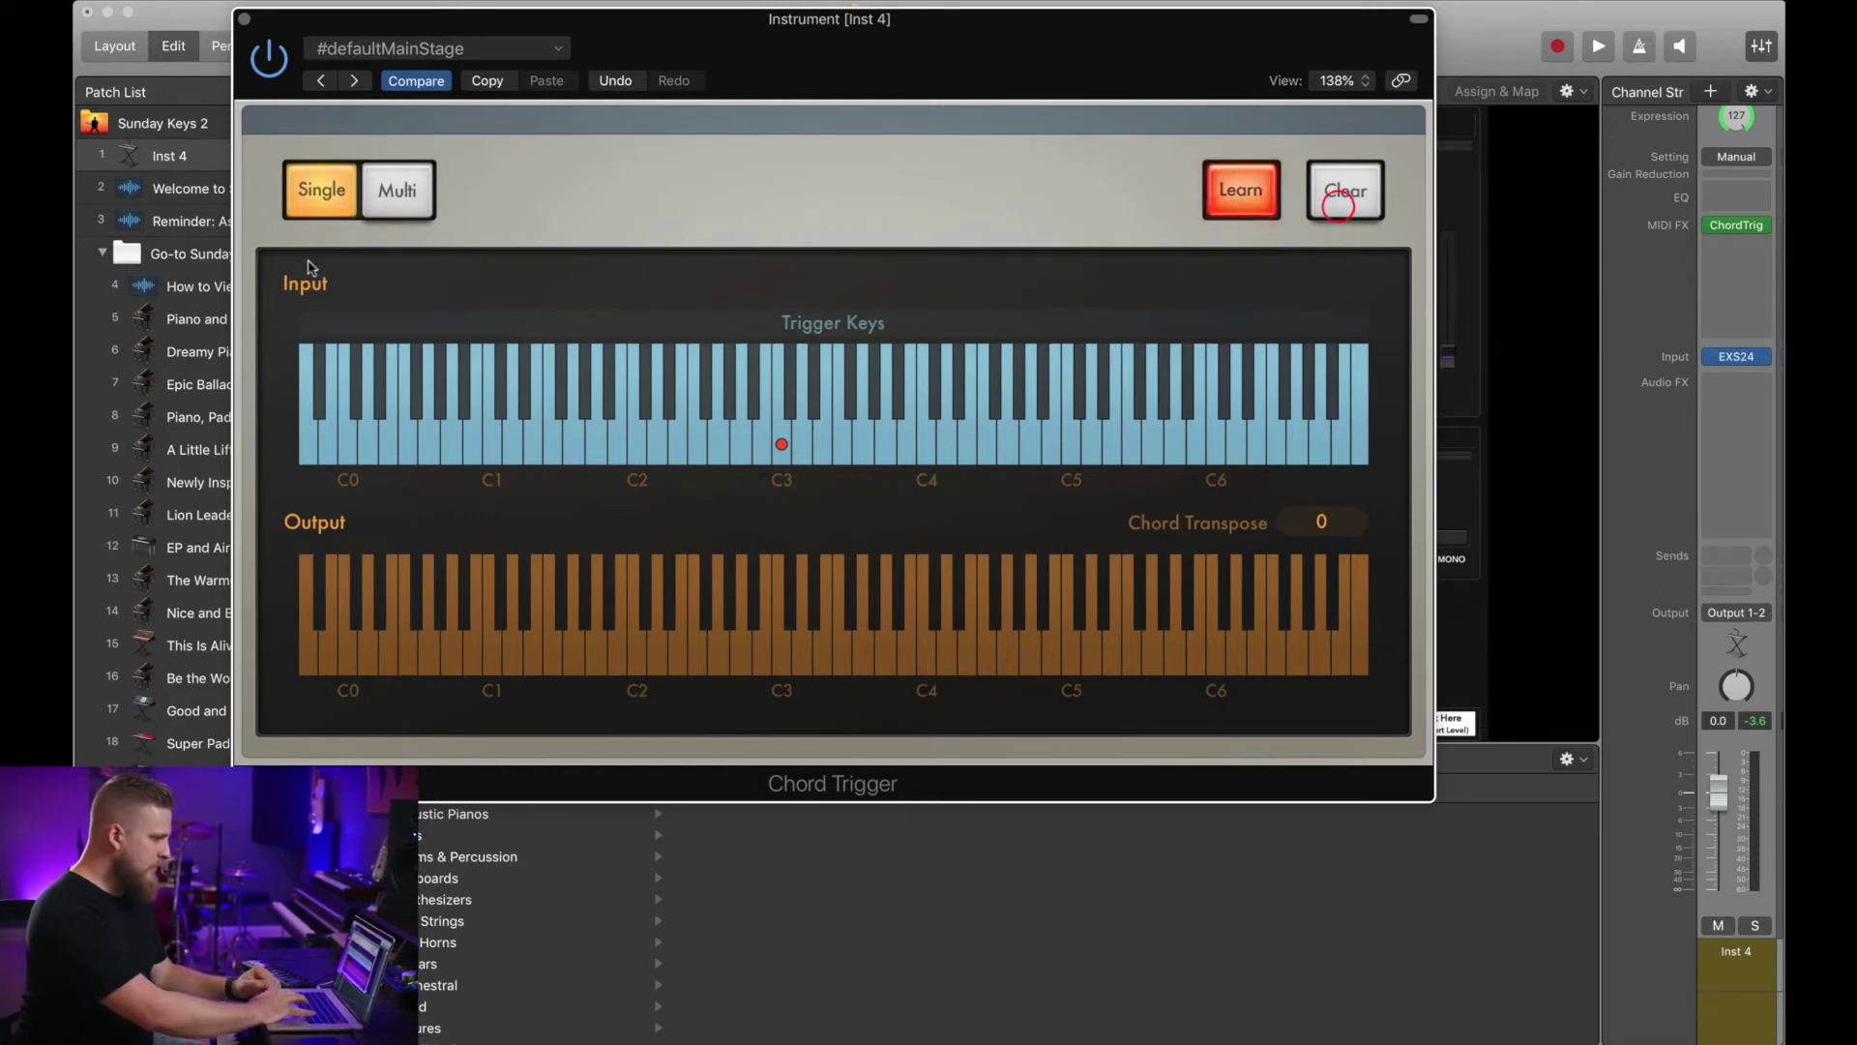
{"action": "left_click", "coordinate": [472, 58]}
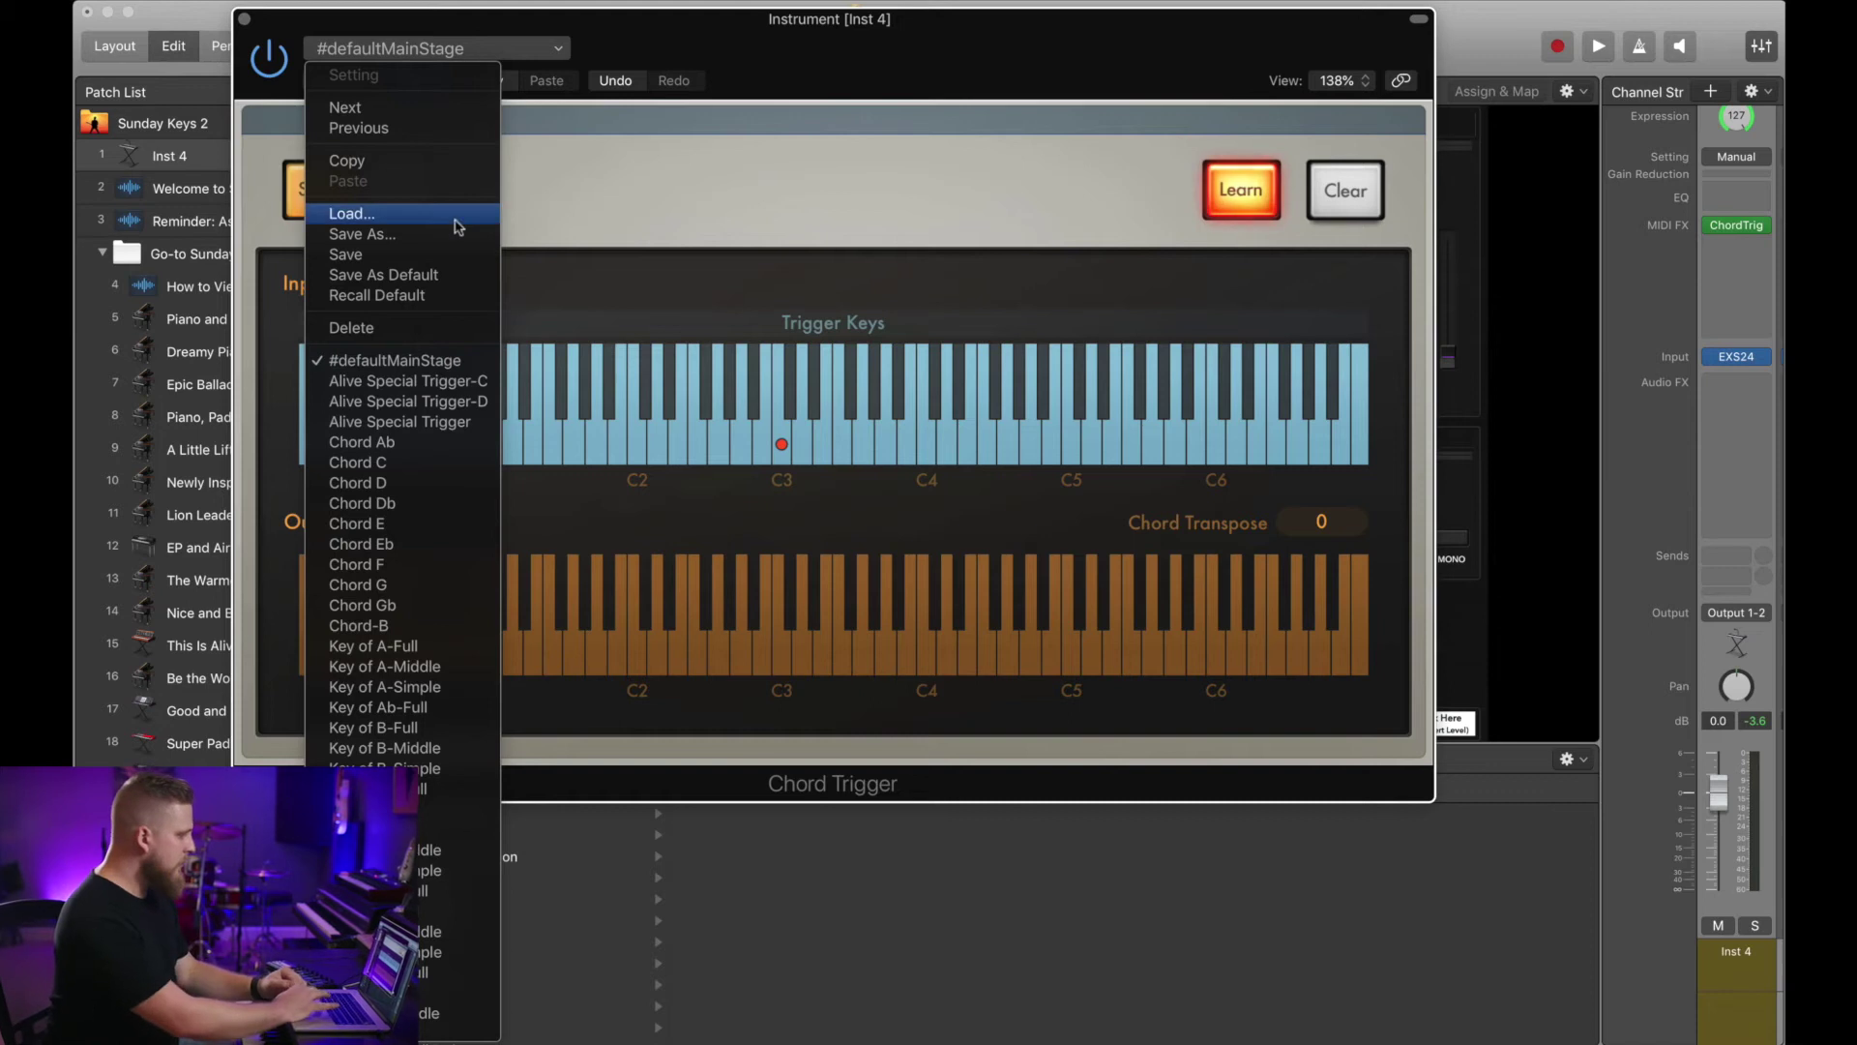
{"action": "left_click", "coordinate": [419, 295]}
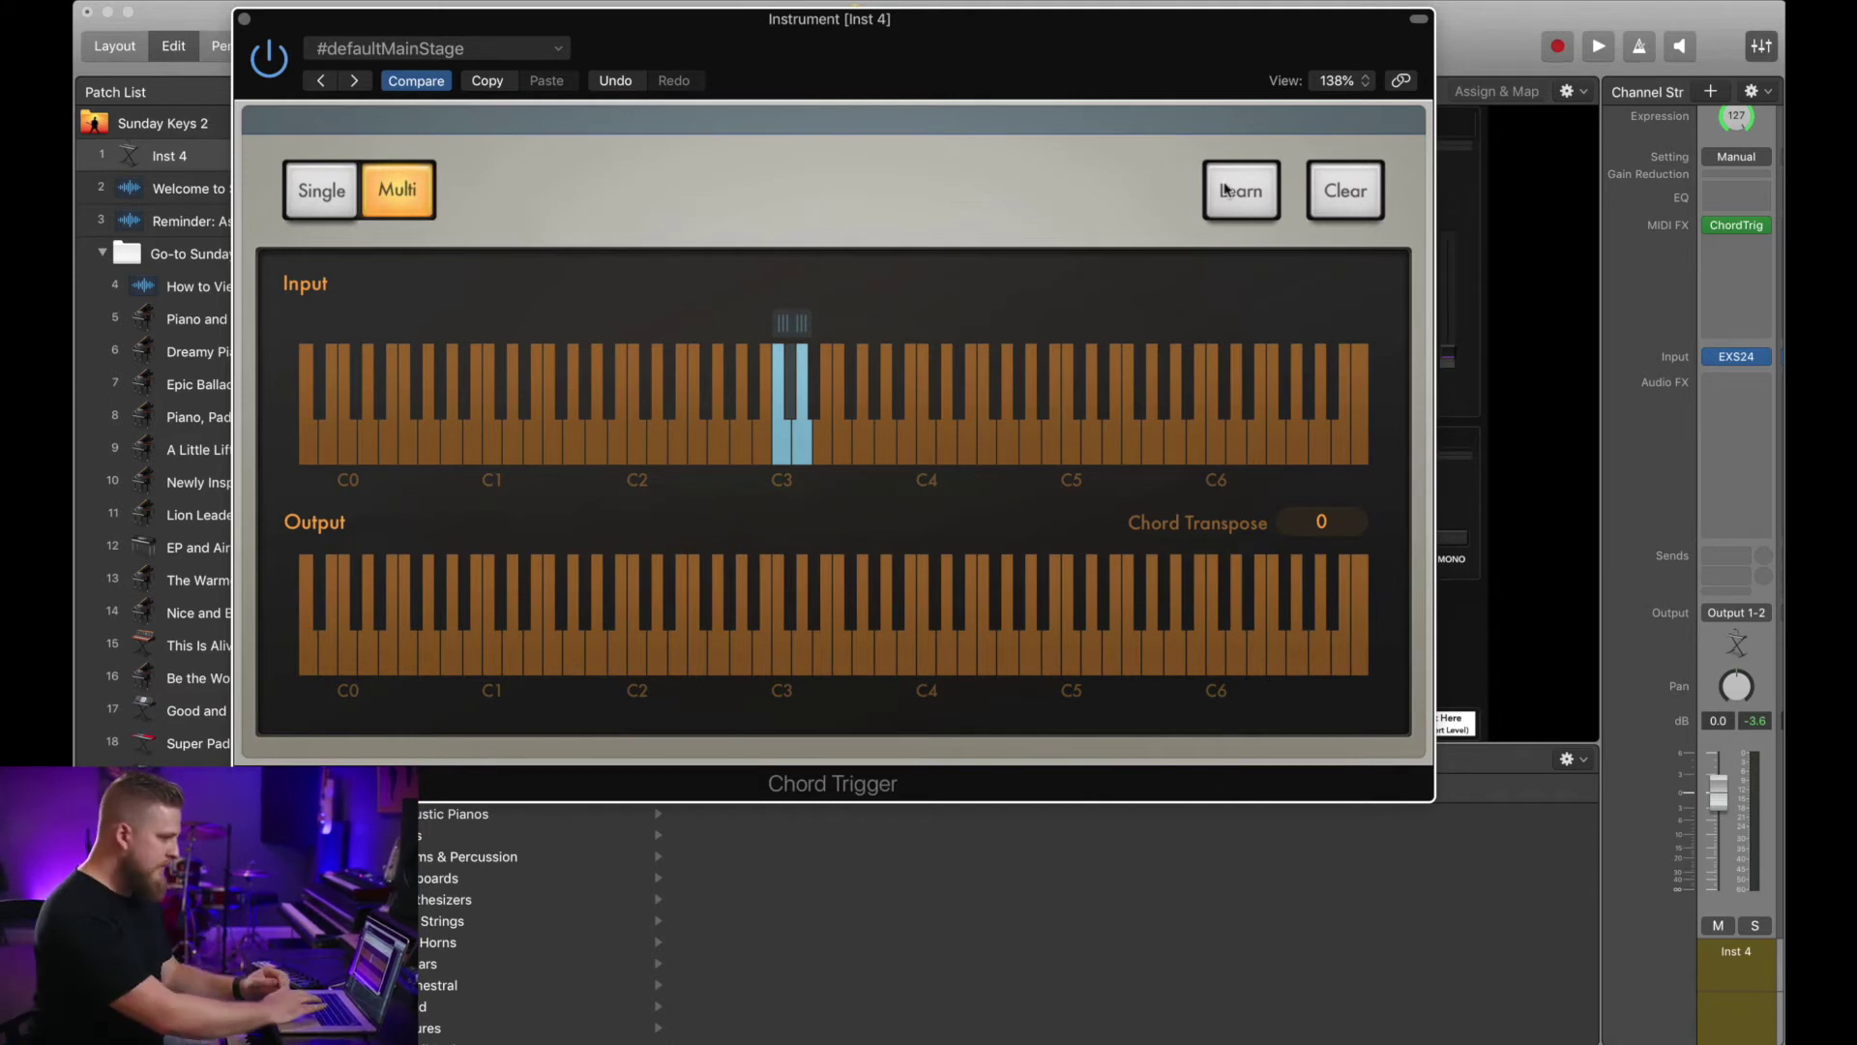
Learn chords for trigger keys C2, F1, G1 and A1 in Multi mode and extend the trigger range across the whole keyboard.
{"action": "left_click", "coordinate": [1242, 193]}
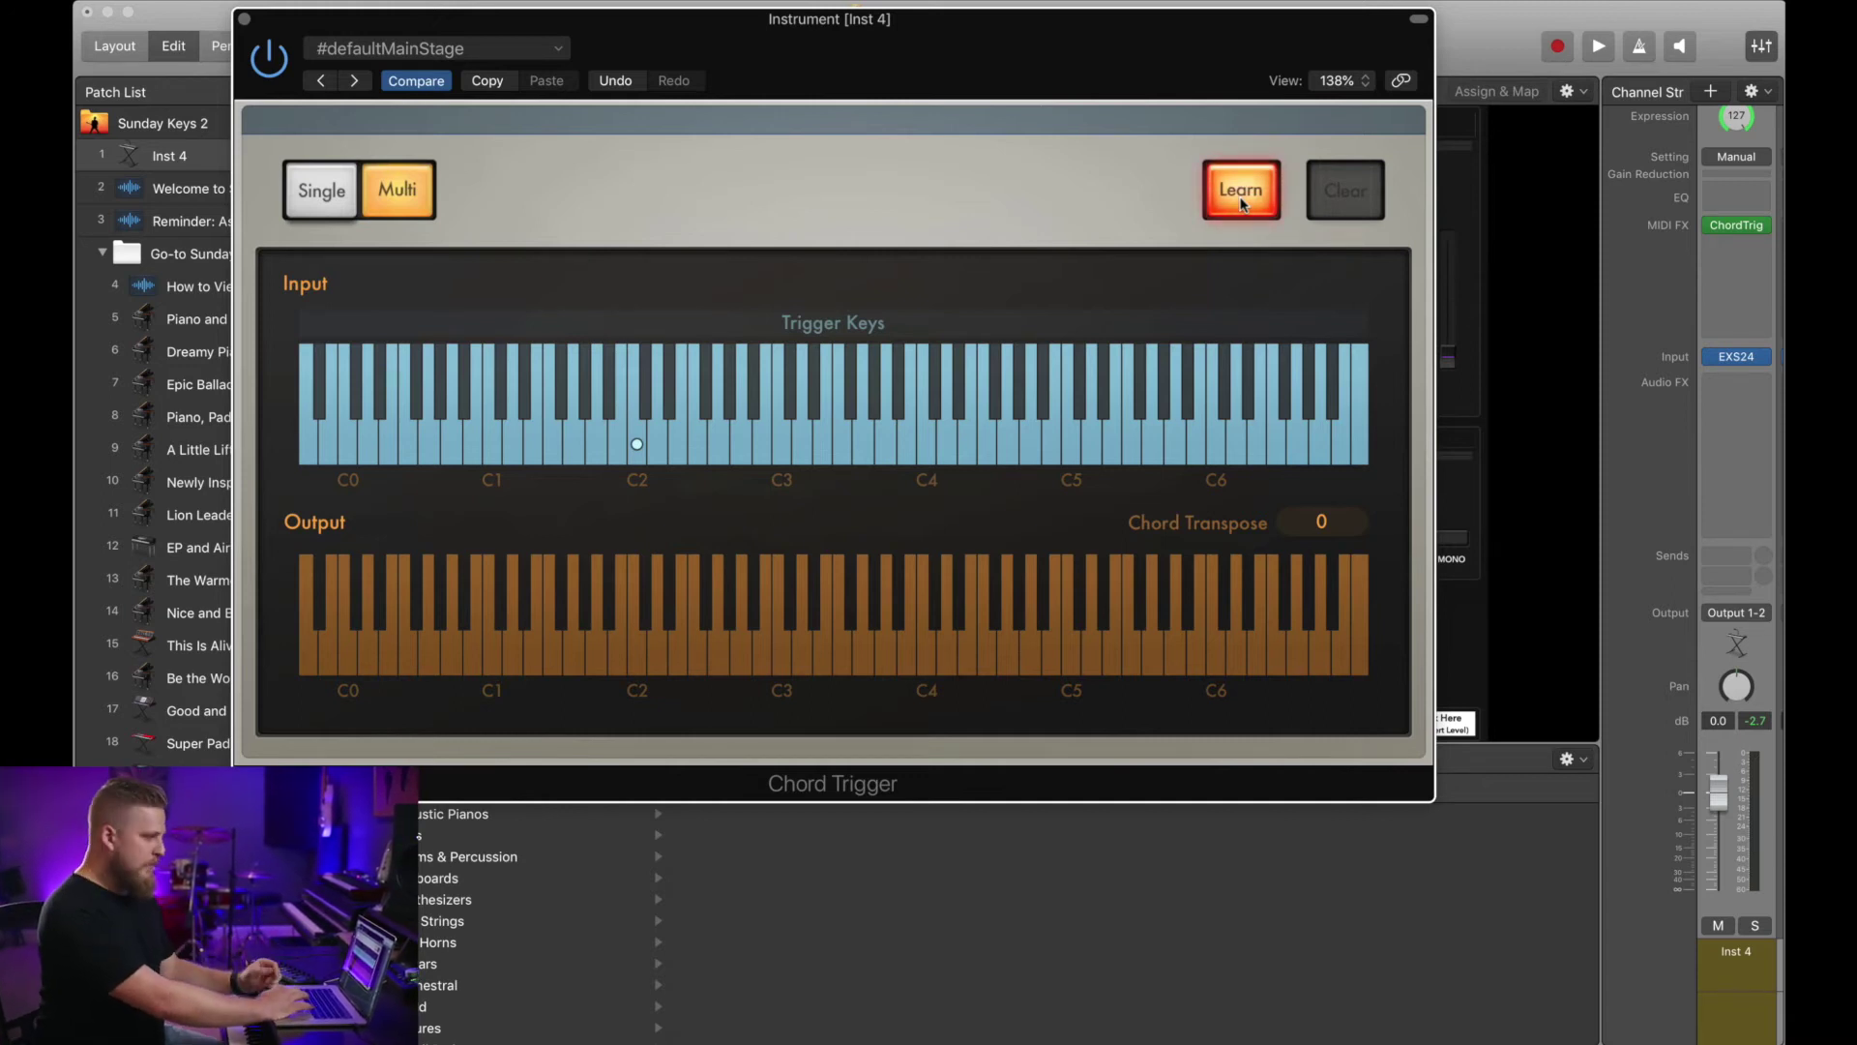
{"action": "left_click", "coordinate": [1242, 201]}
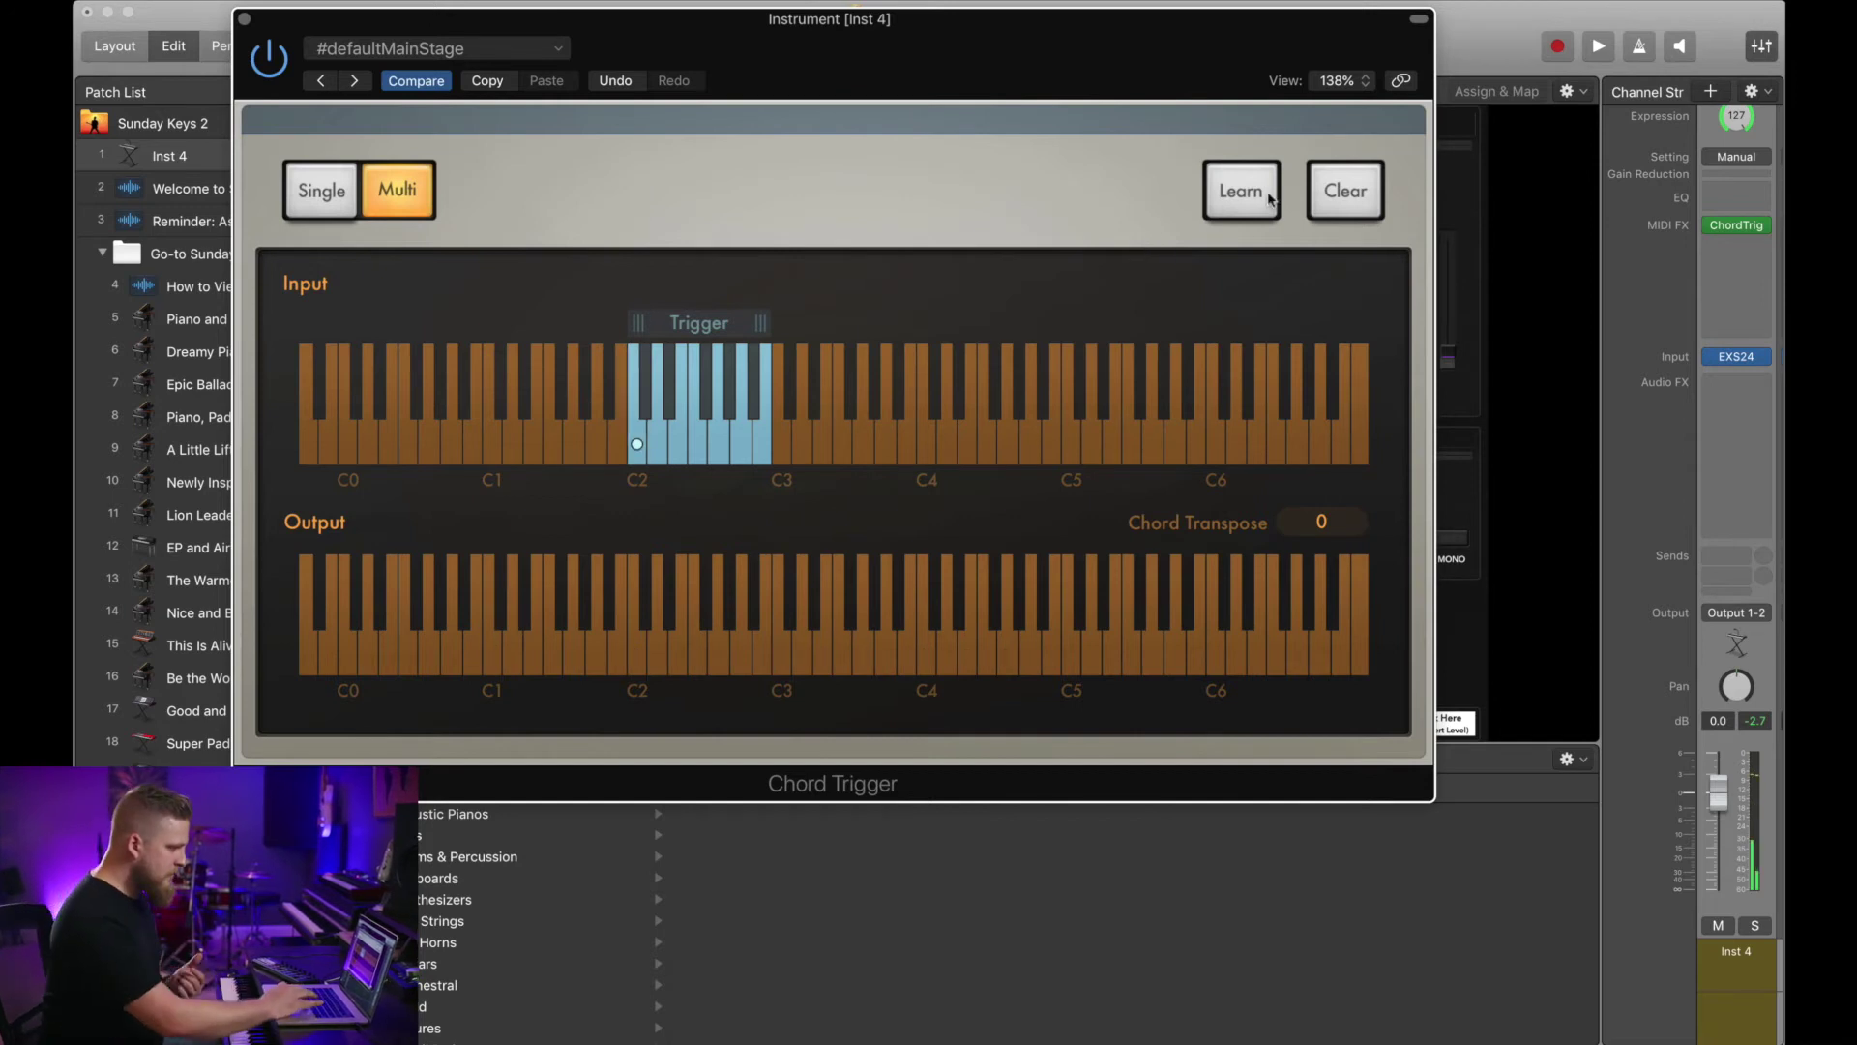
{"action": "left_click", "coordinate": [1255, 193]}
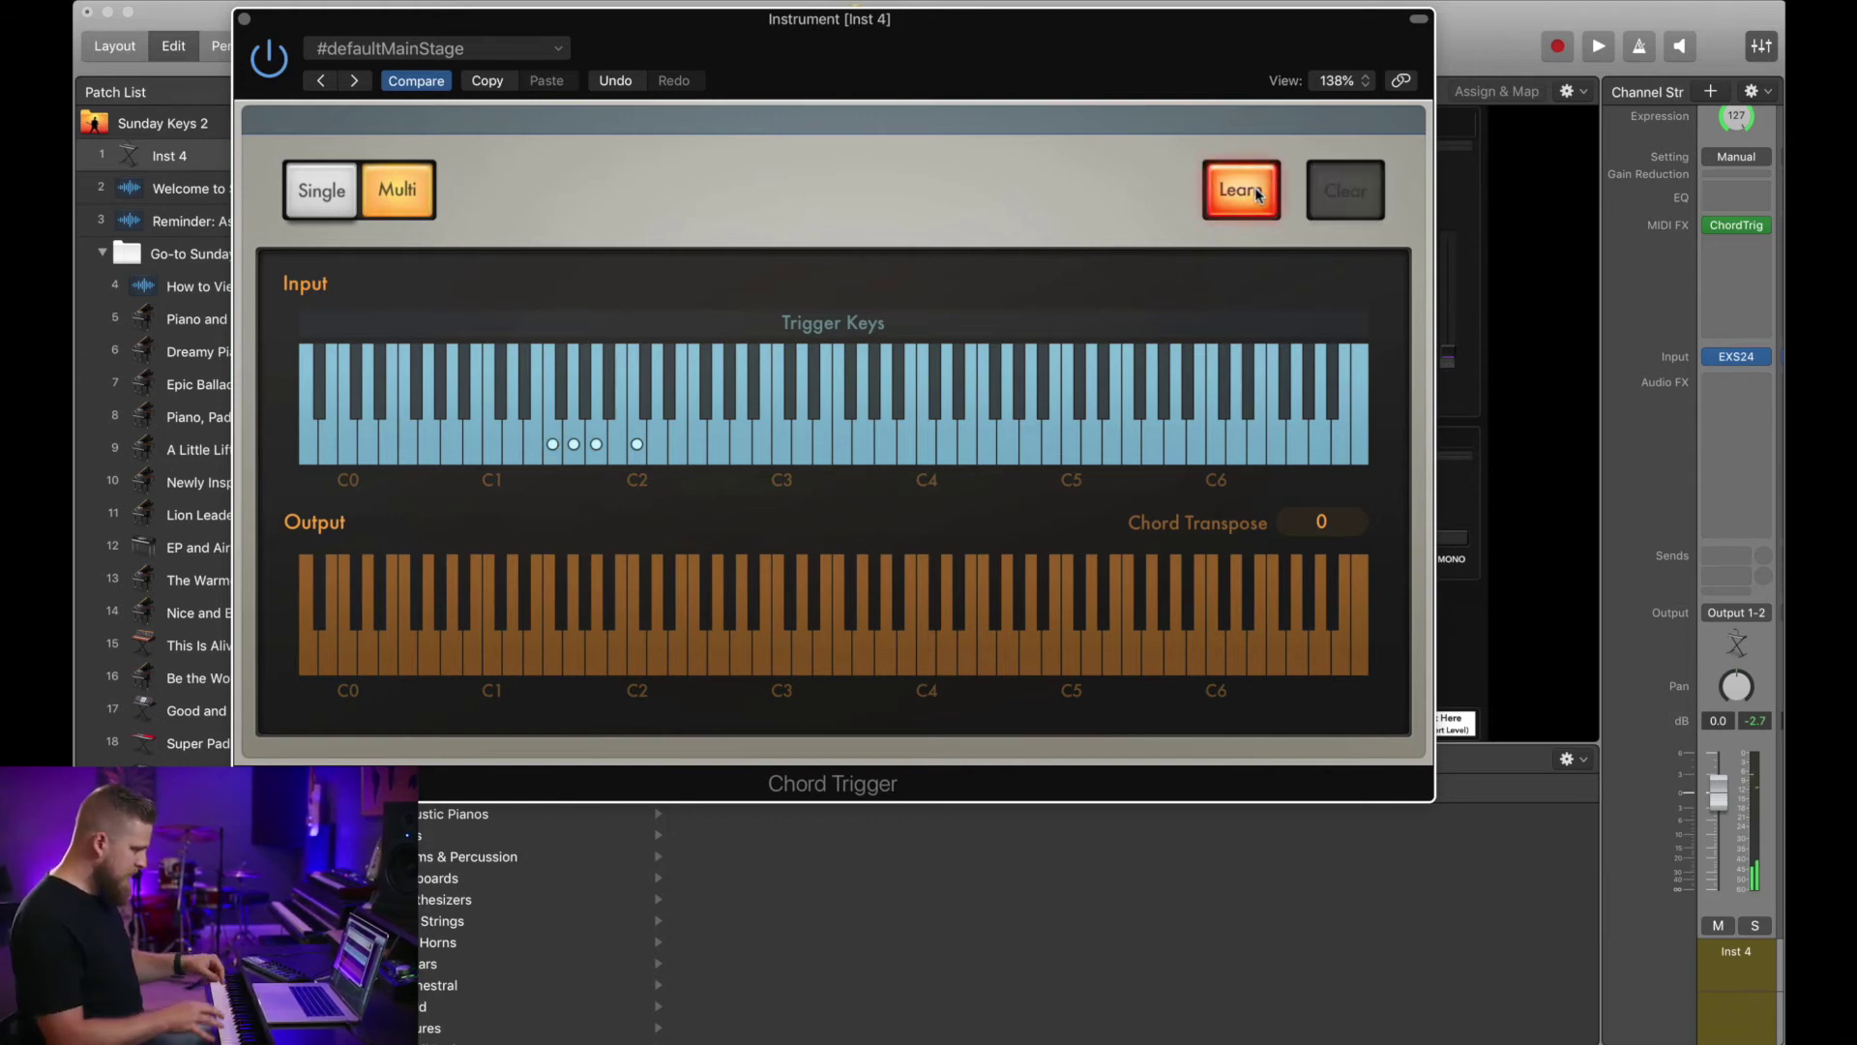
{"action": "left_click", "coordinate": [1237, 192]}
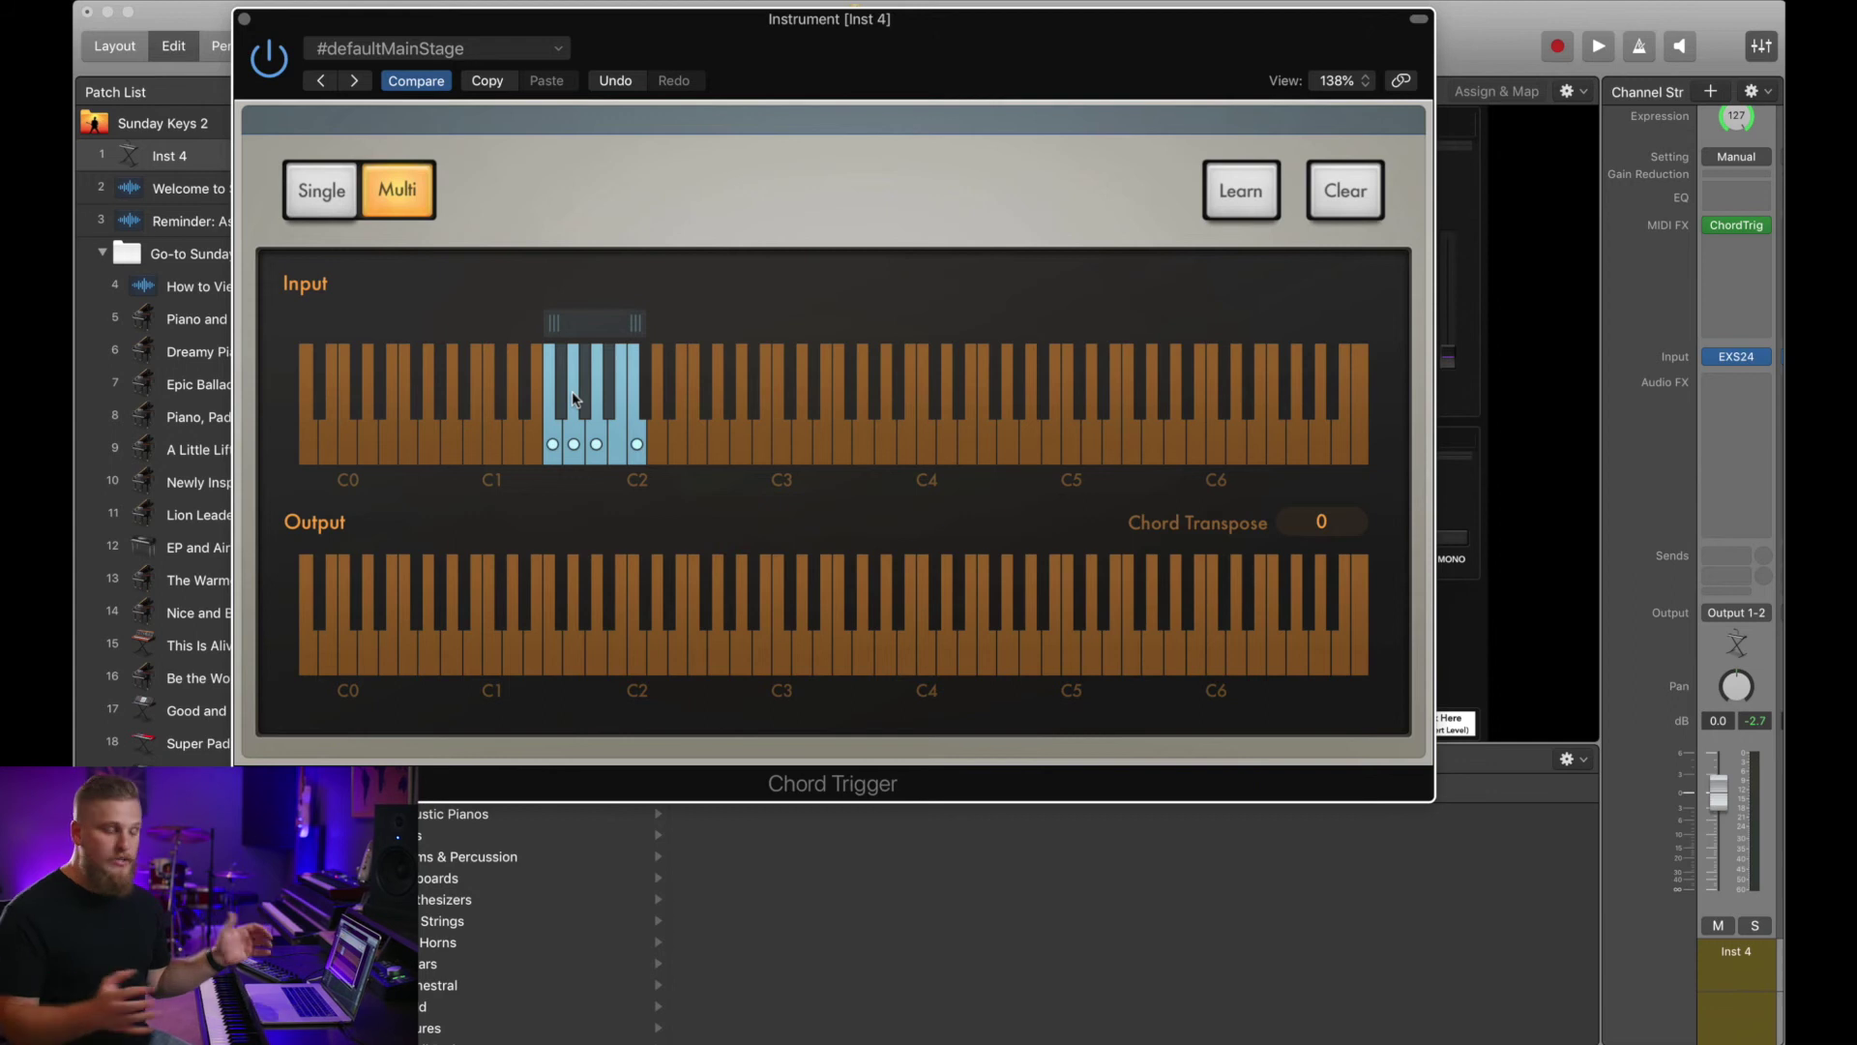
{"action": "left_click_drag", "start_coordinate": [634, 325], "coordinate": [1017, 330]}
{"action": "left_click_drag", "start_coordinate": [554, 326], "coordinate": [310, 325]}
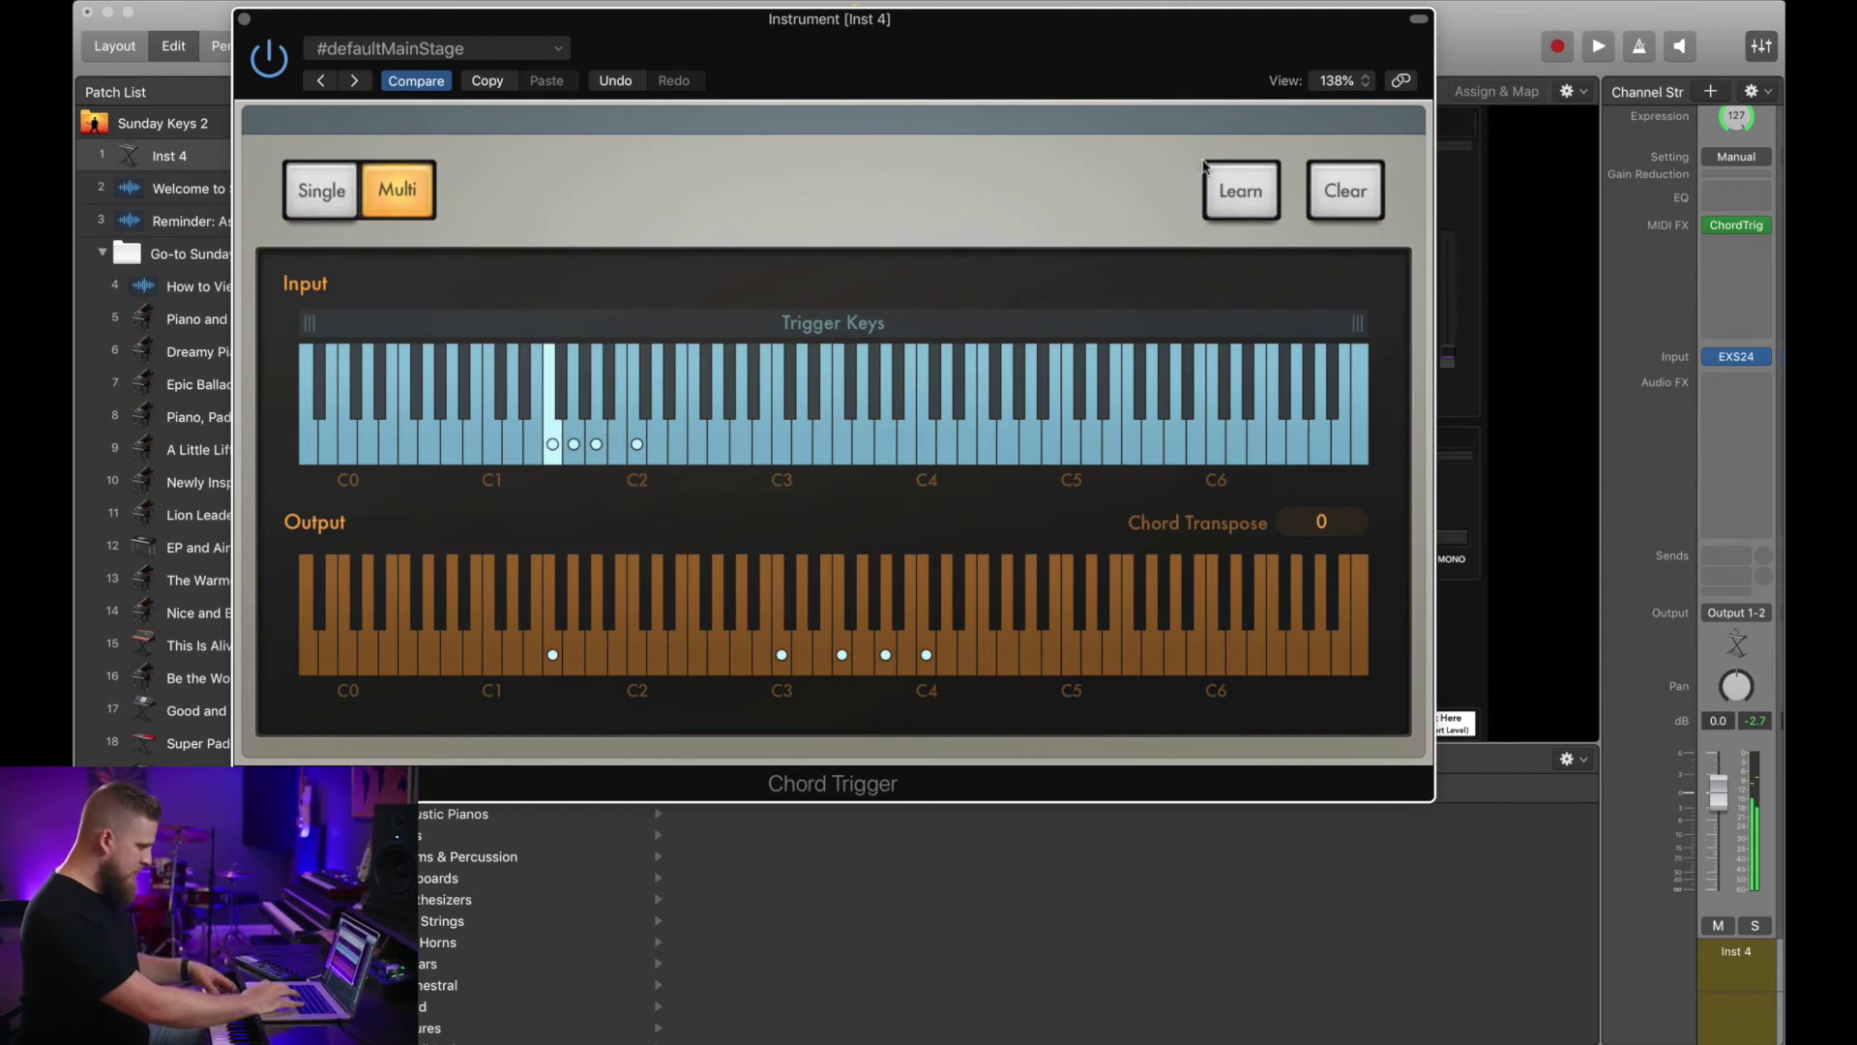
Reopen the chord of trigger key C2 in Learn mode and remove the output notes G4, G3, E3 and E4.
{"action": "left_click", "coordinate": [1235, 189]}
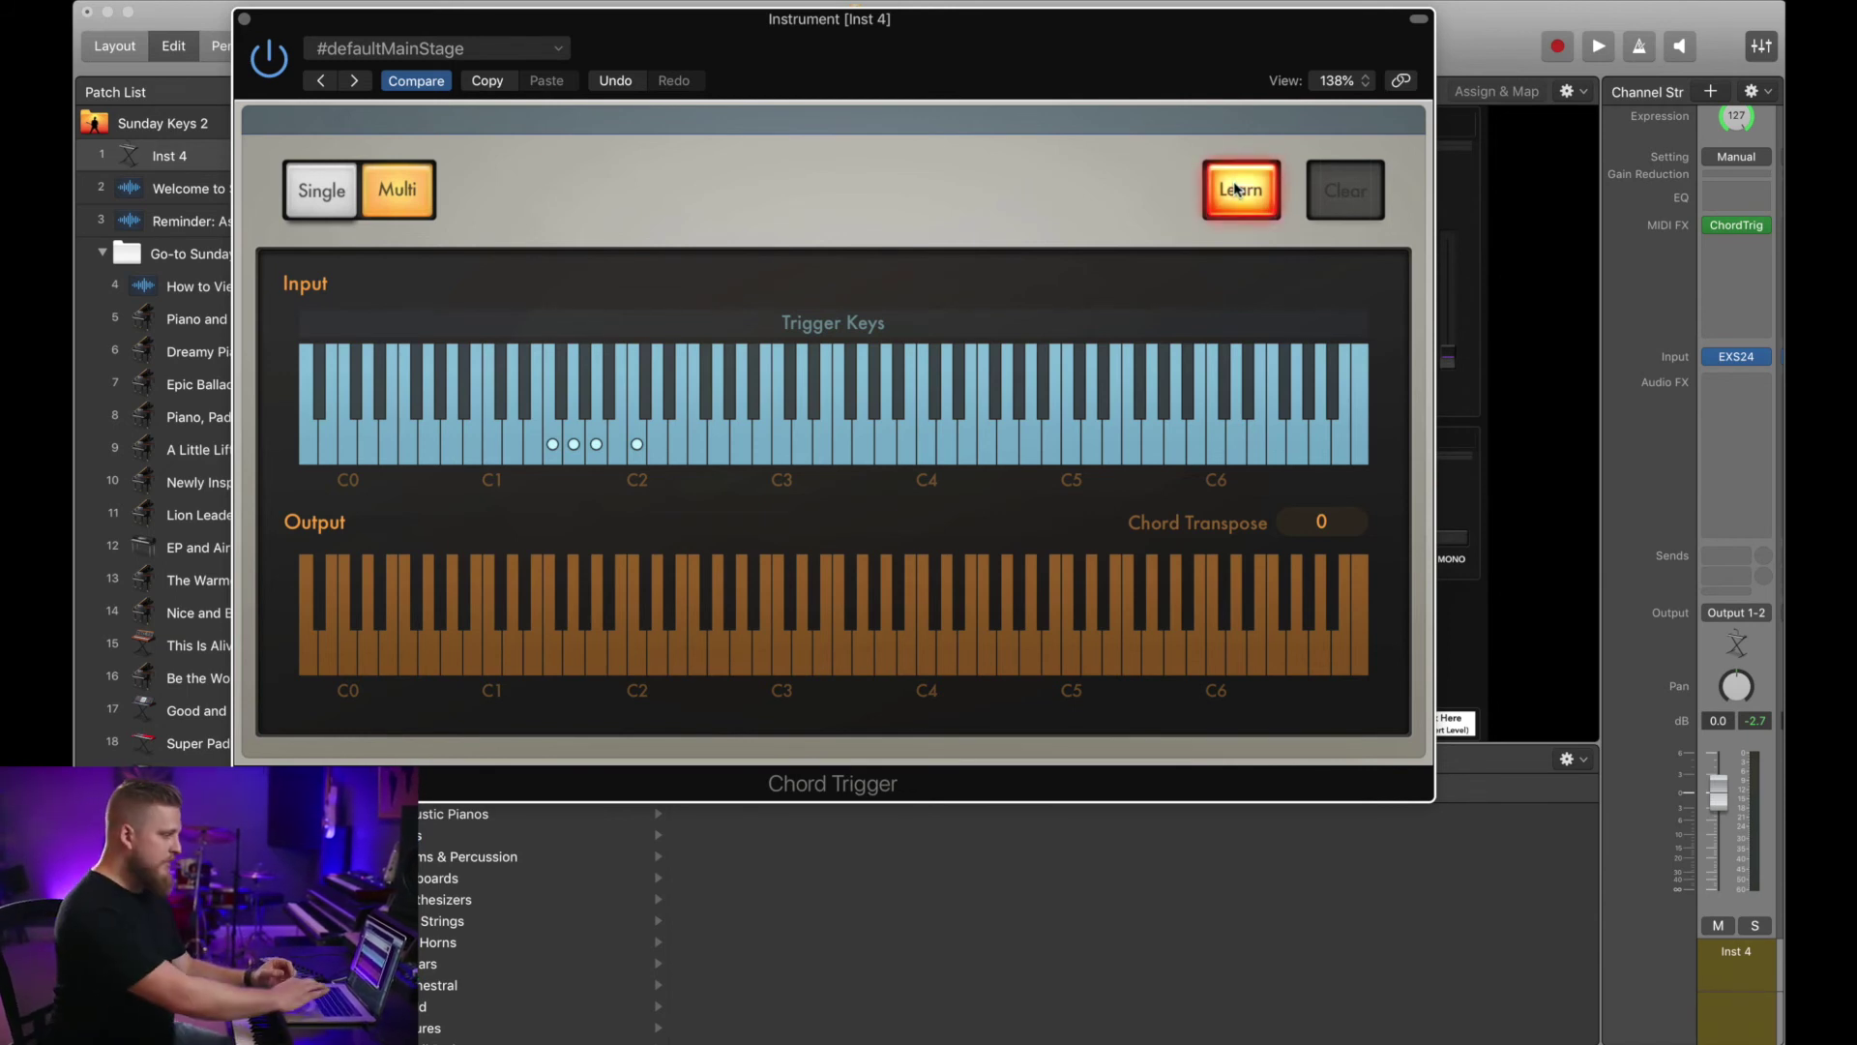
{"action": "left_click", "coordinate": [639, 445]}
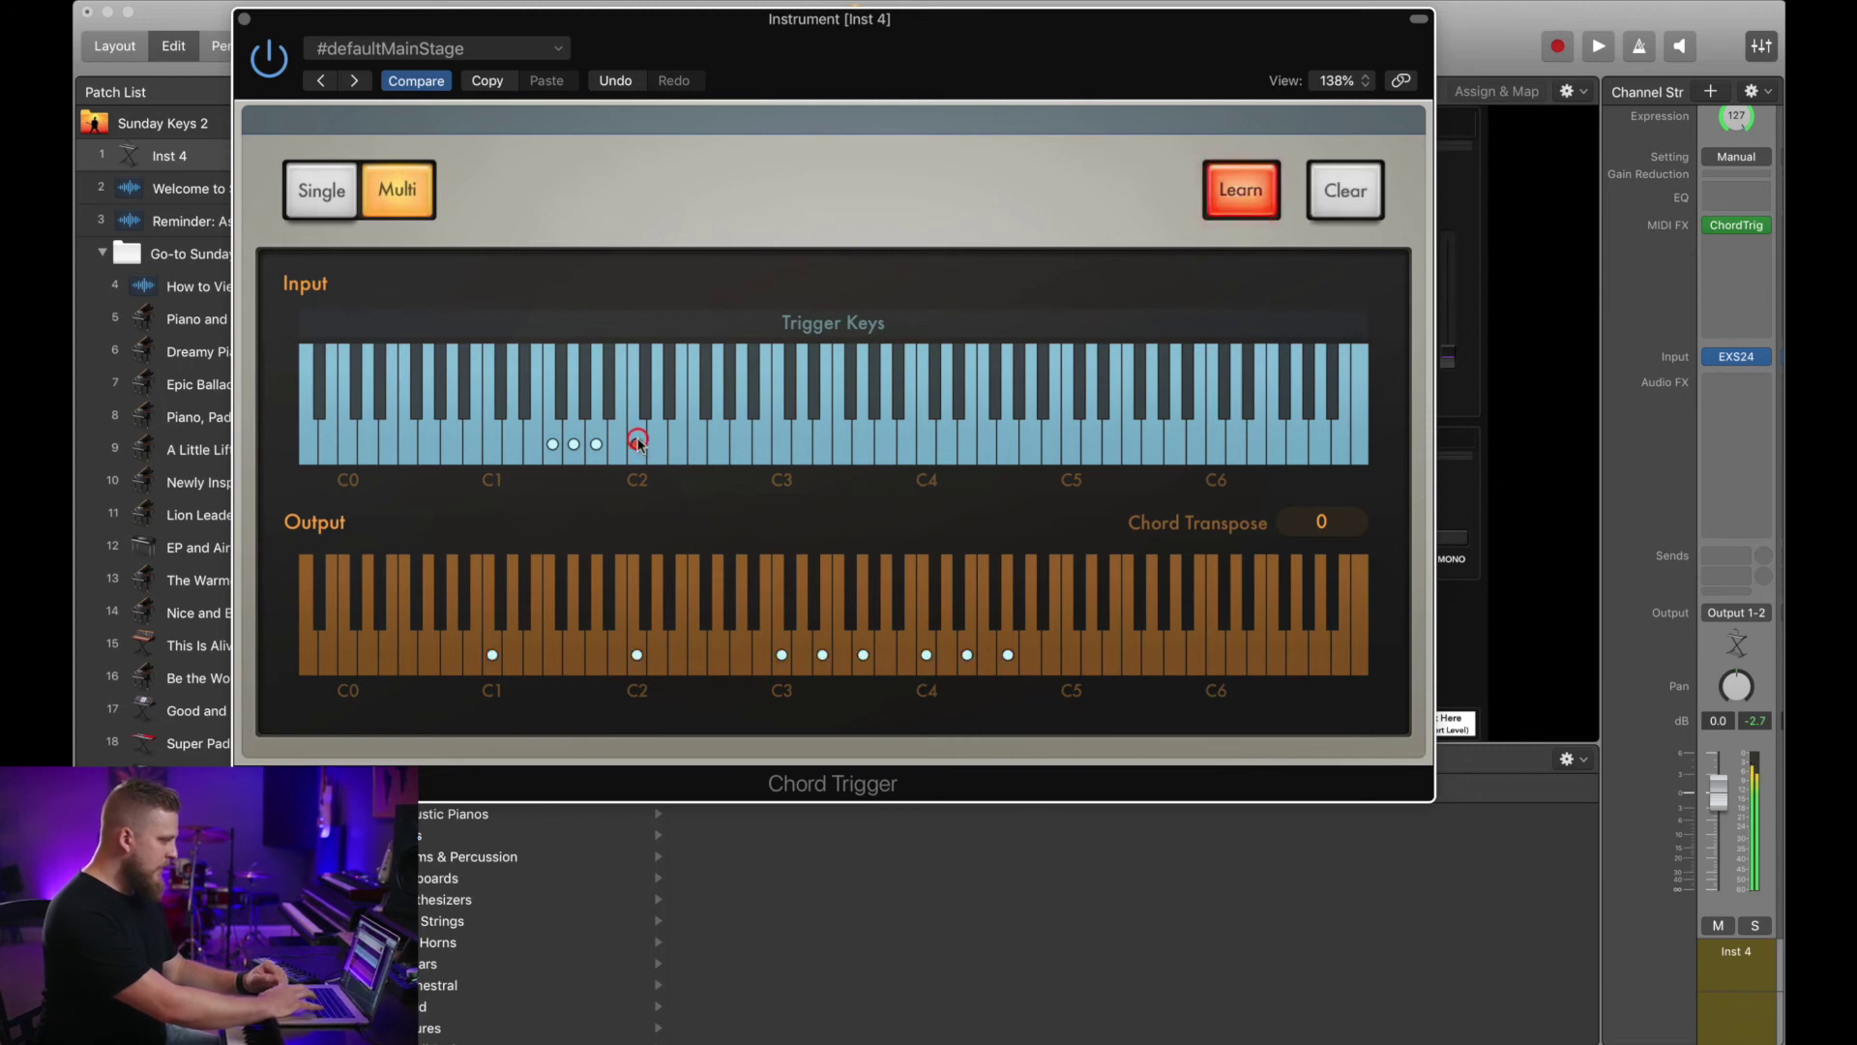
{"action": "left_click", "coordinate": [1008, 656]}
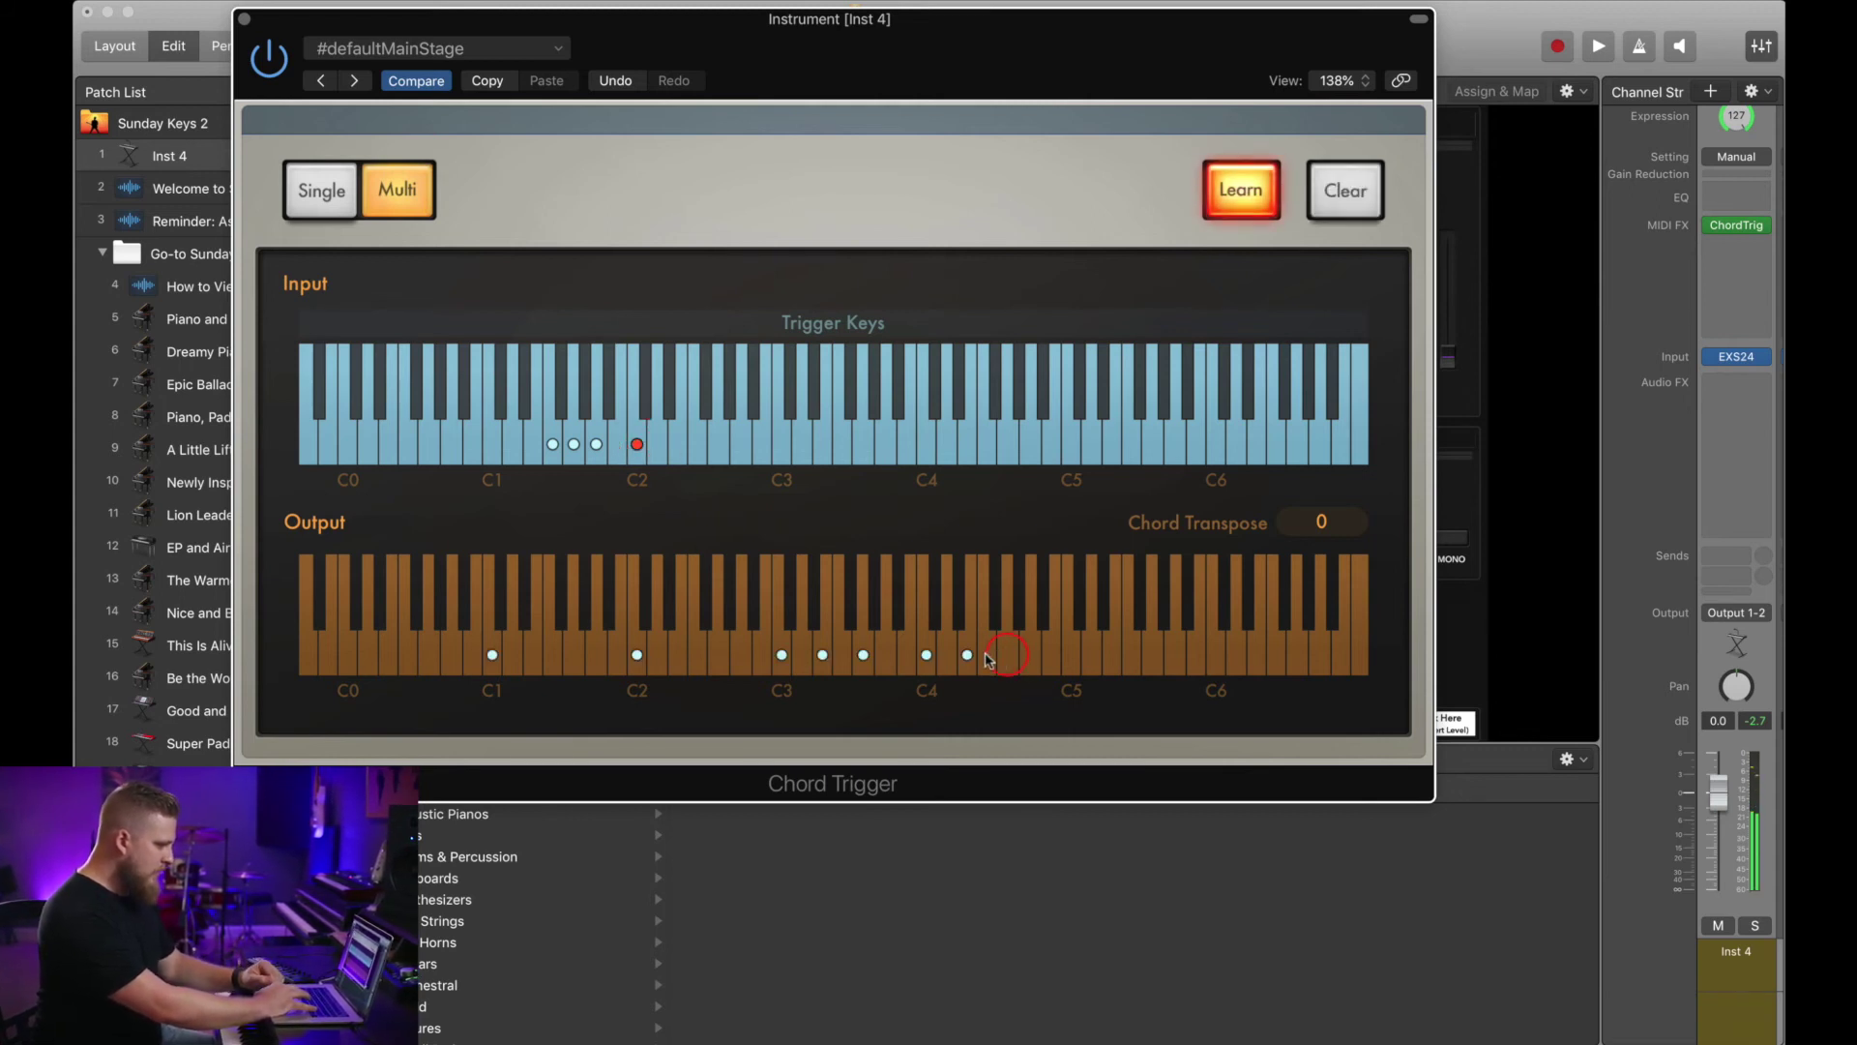
{"action": "left_click", "coordinate": [862, 655]}
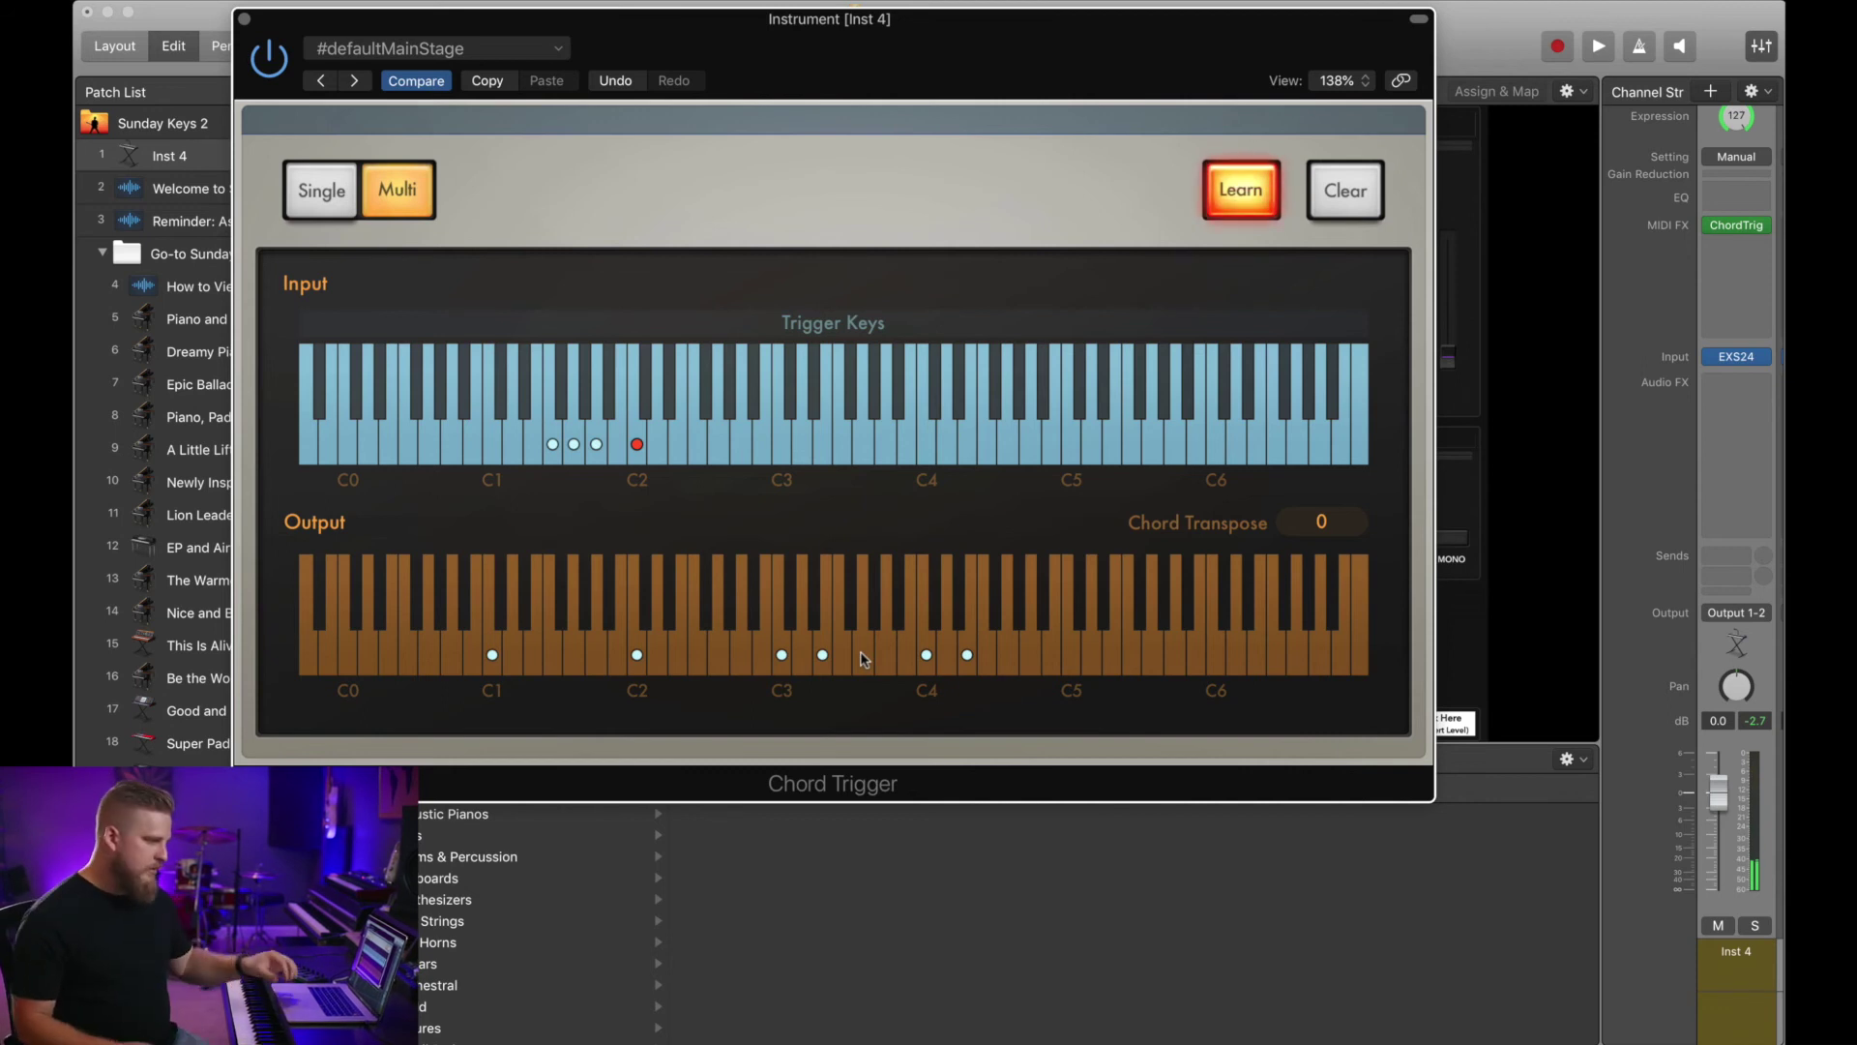
{"action": "left_click", "coordinate": [822, 656]}
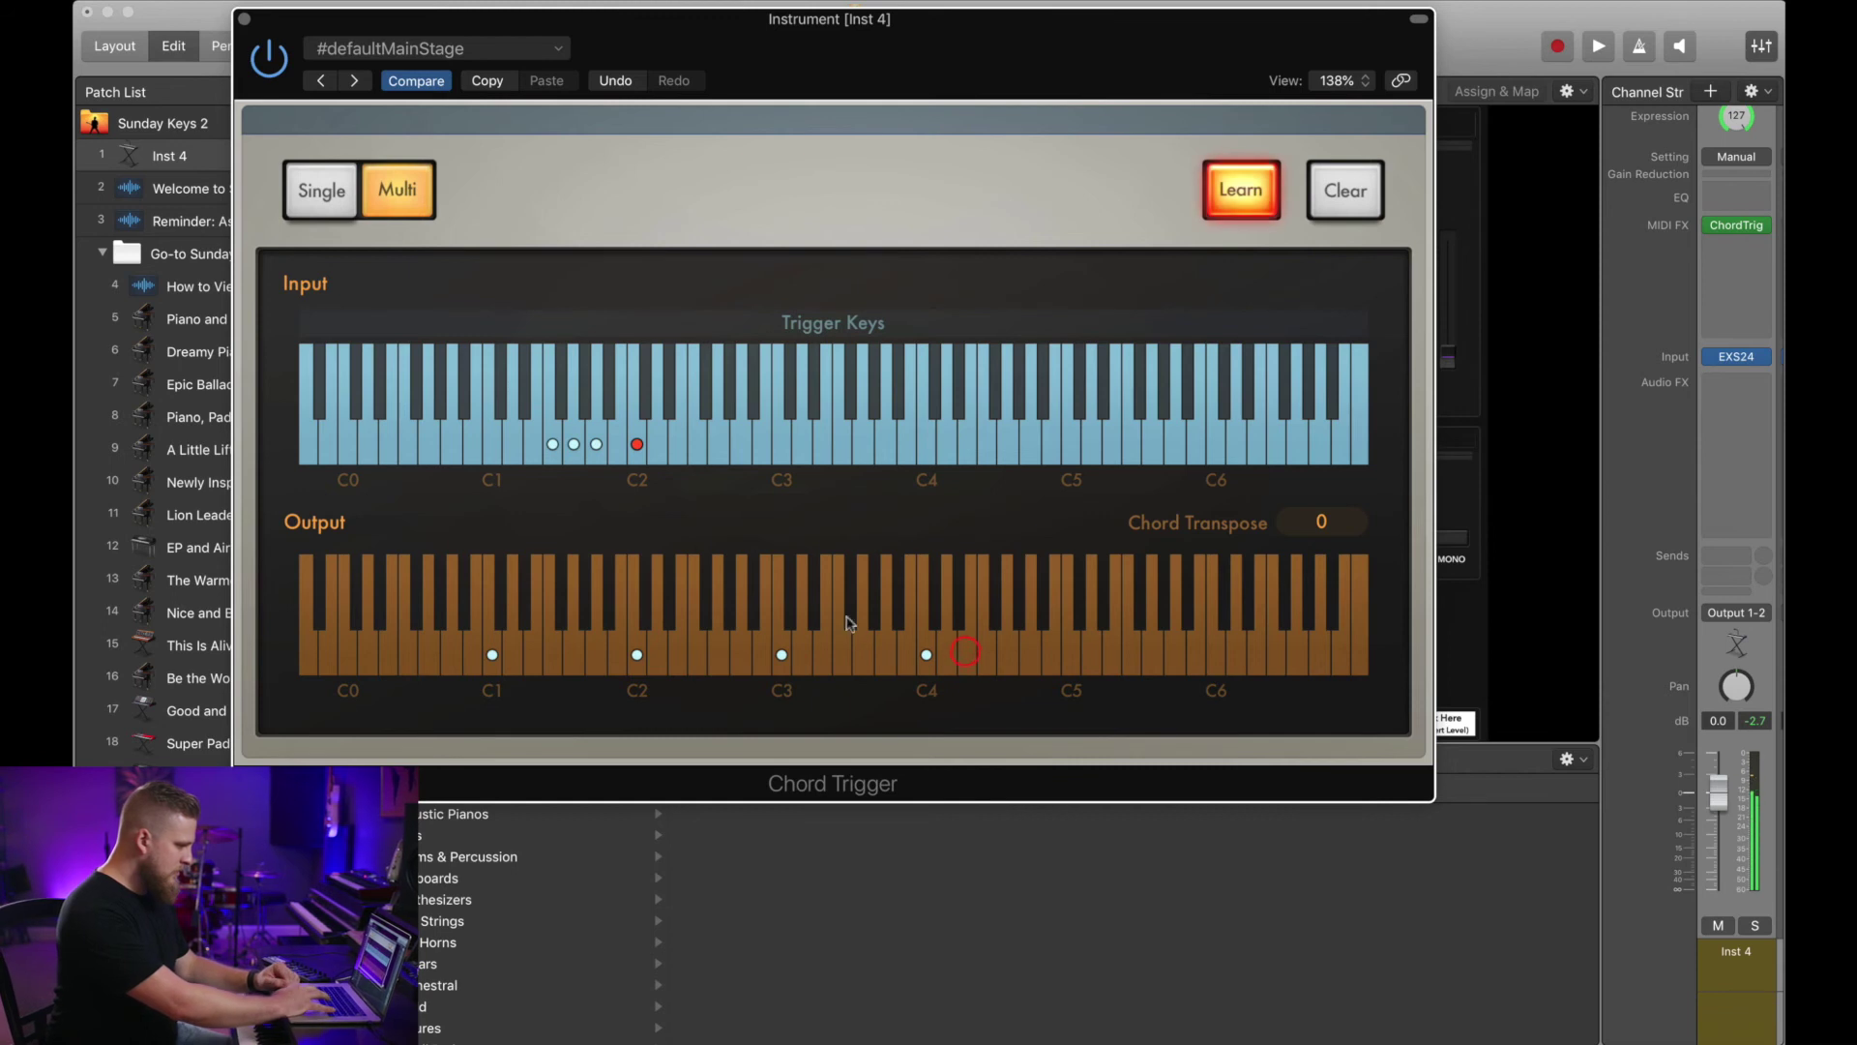
Add the output notes Eb3, G3, Eb4, F4 and Bb4 to the chord of trigger key C2.
{"action": "left_click", "coordinate": [815, 605]}
{"action": "left_click", "coordinate": [864, 655]}
{"action": "left_click", "coordinate": [959, 604]}
{"action": "left_click", "coordinate": [987, 655]}
{"action": "left_click", "coordinate": [1045, 617]}
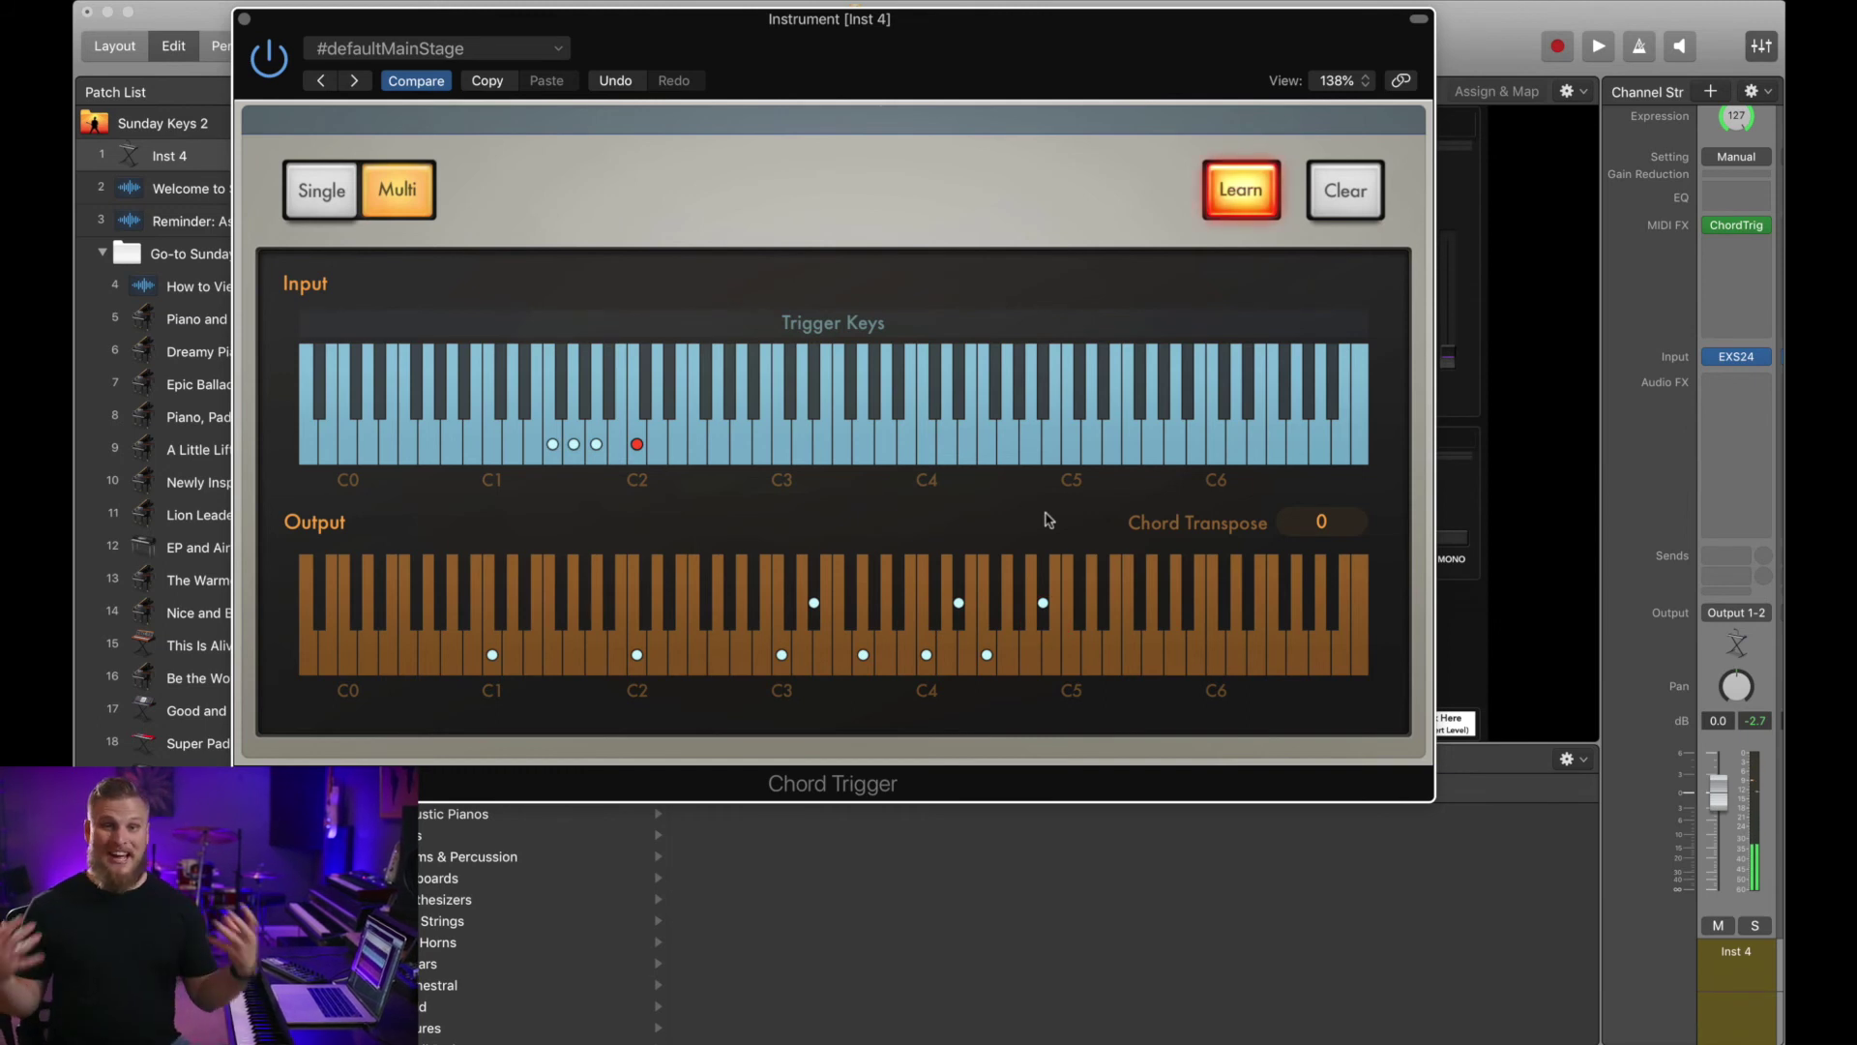
Relearn trigger key C2 with C1, C2, C3, E3, G3 and C4, and extend the trigger range across the whole keyboard.
{"action": "left_click", "coordinate": [1347, 194]}
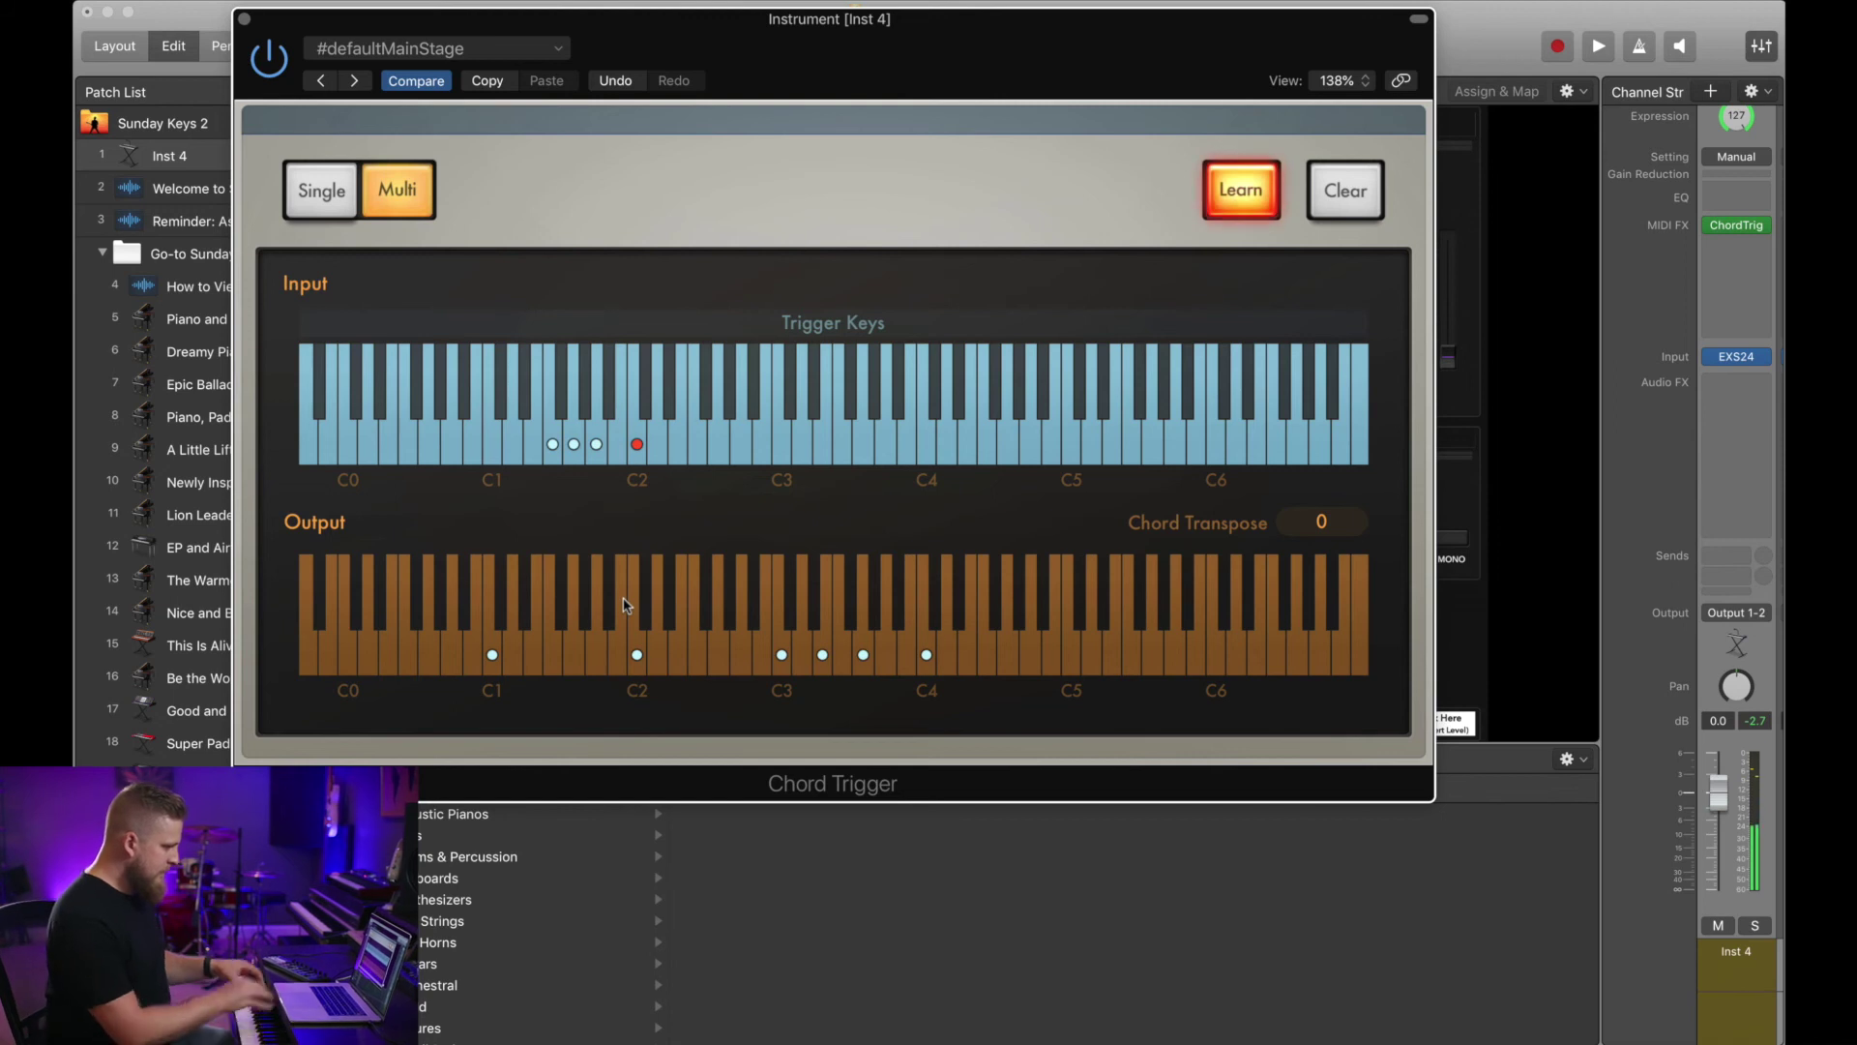
{"action": "left_click", "coordinate": [1262, 190]}
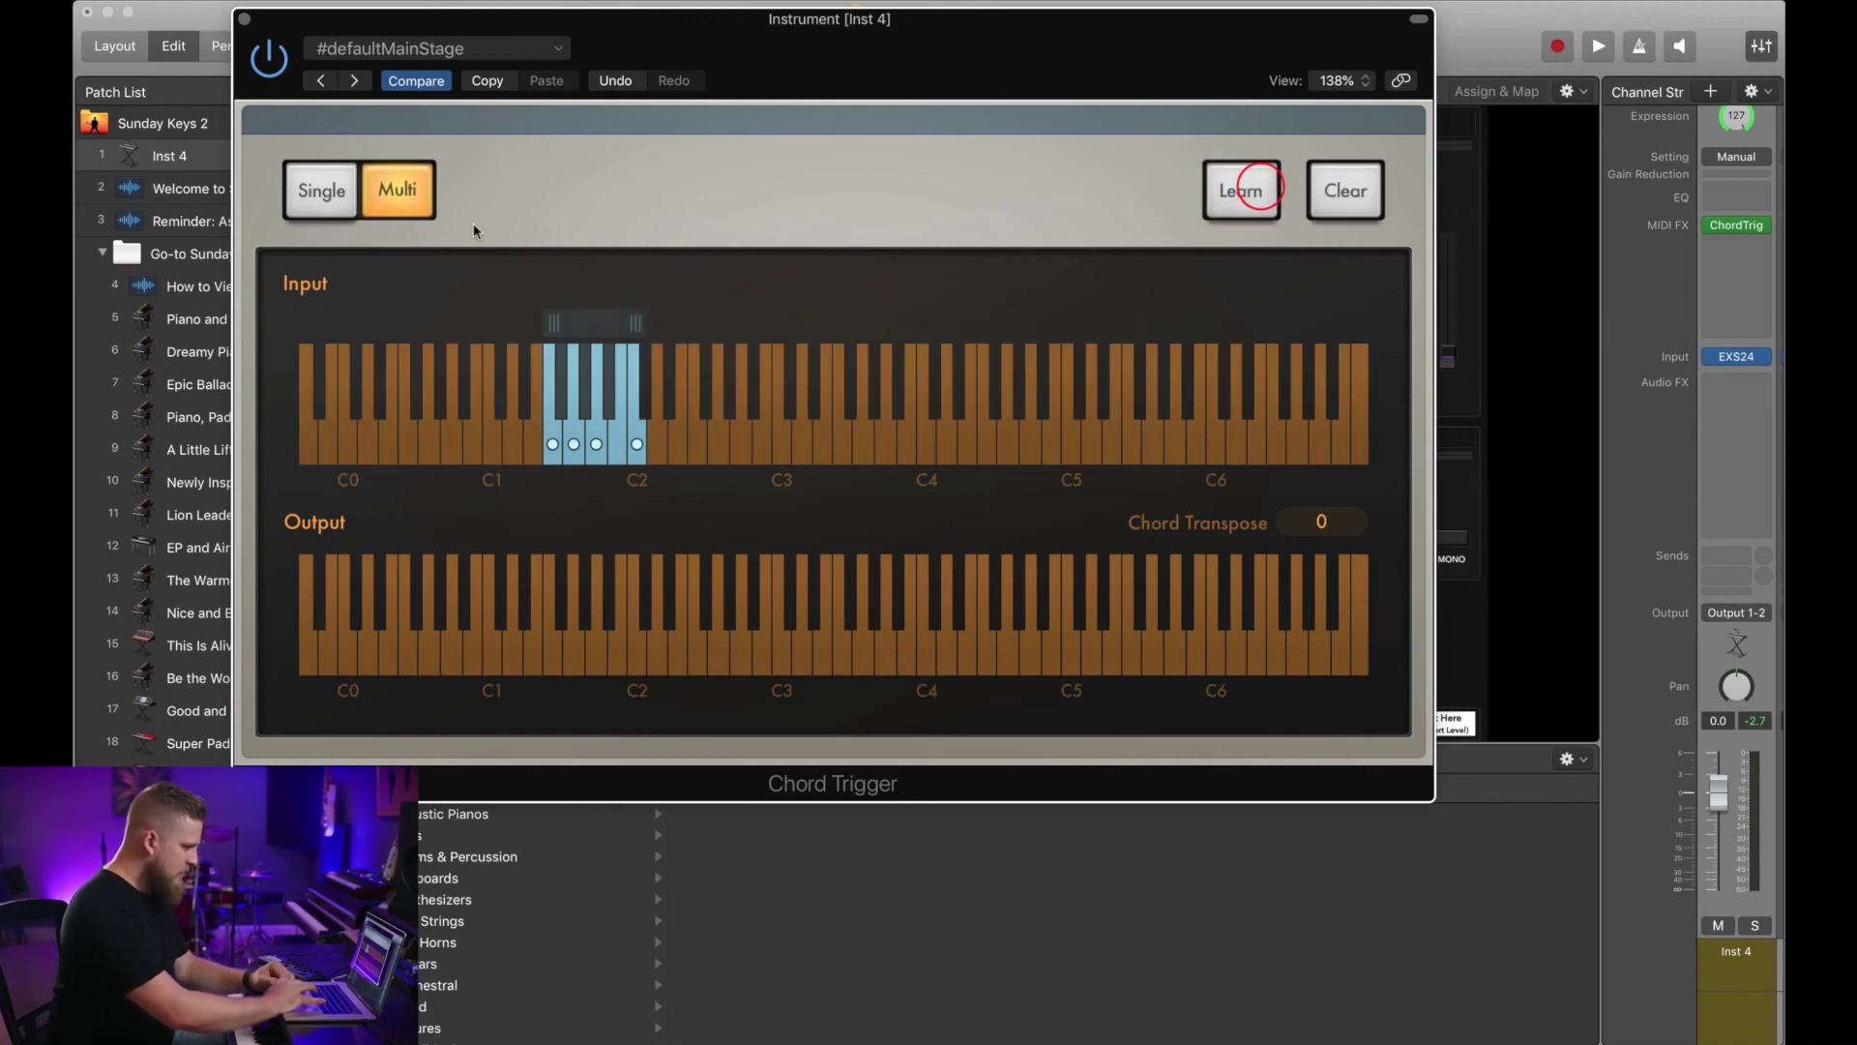
{"action": "left_click_drag", "start_coordinate": [554, 322], "coordinate": [307, 322]}
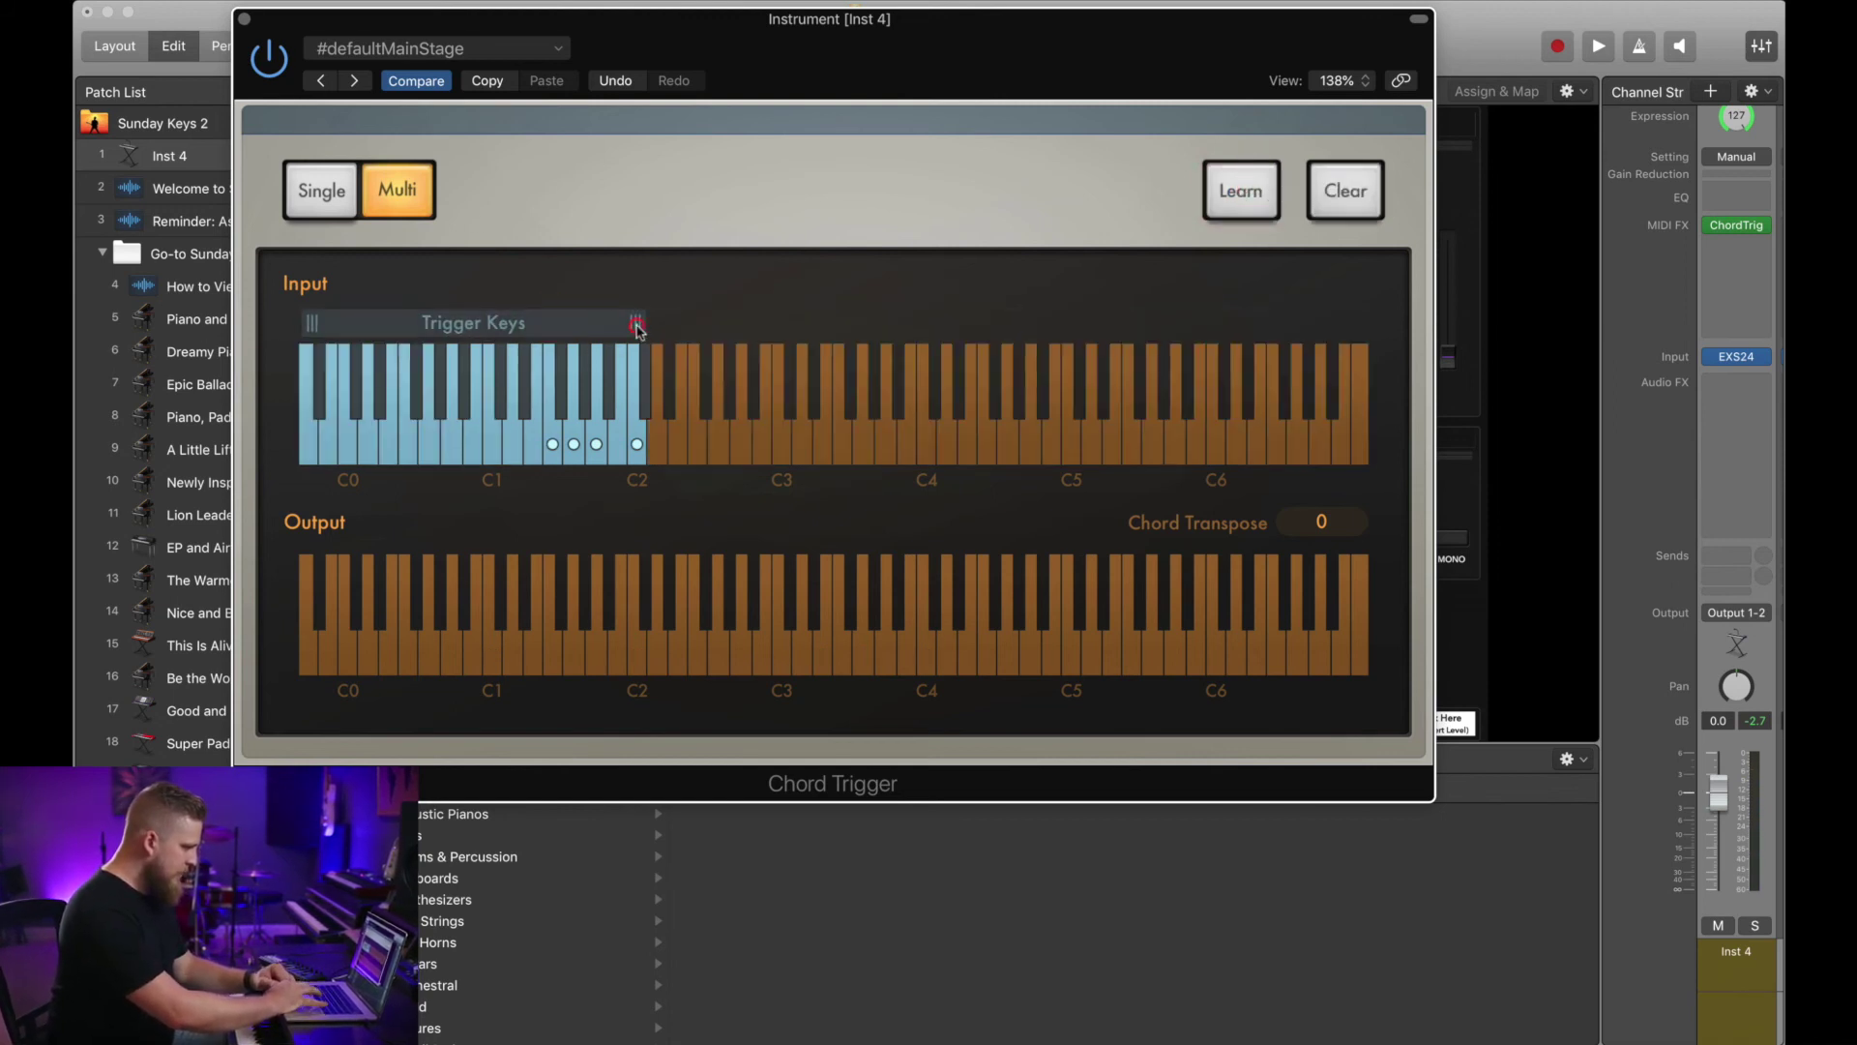
{"action": "left_click_drag", "start_coordinate": [638, 324], "coordinate": [1366, 324]}
{"action": "left_click", "coordinate": [244, 19]}
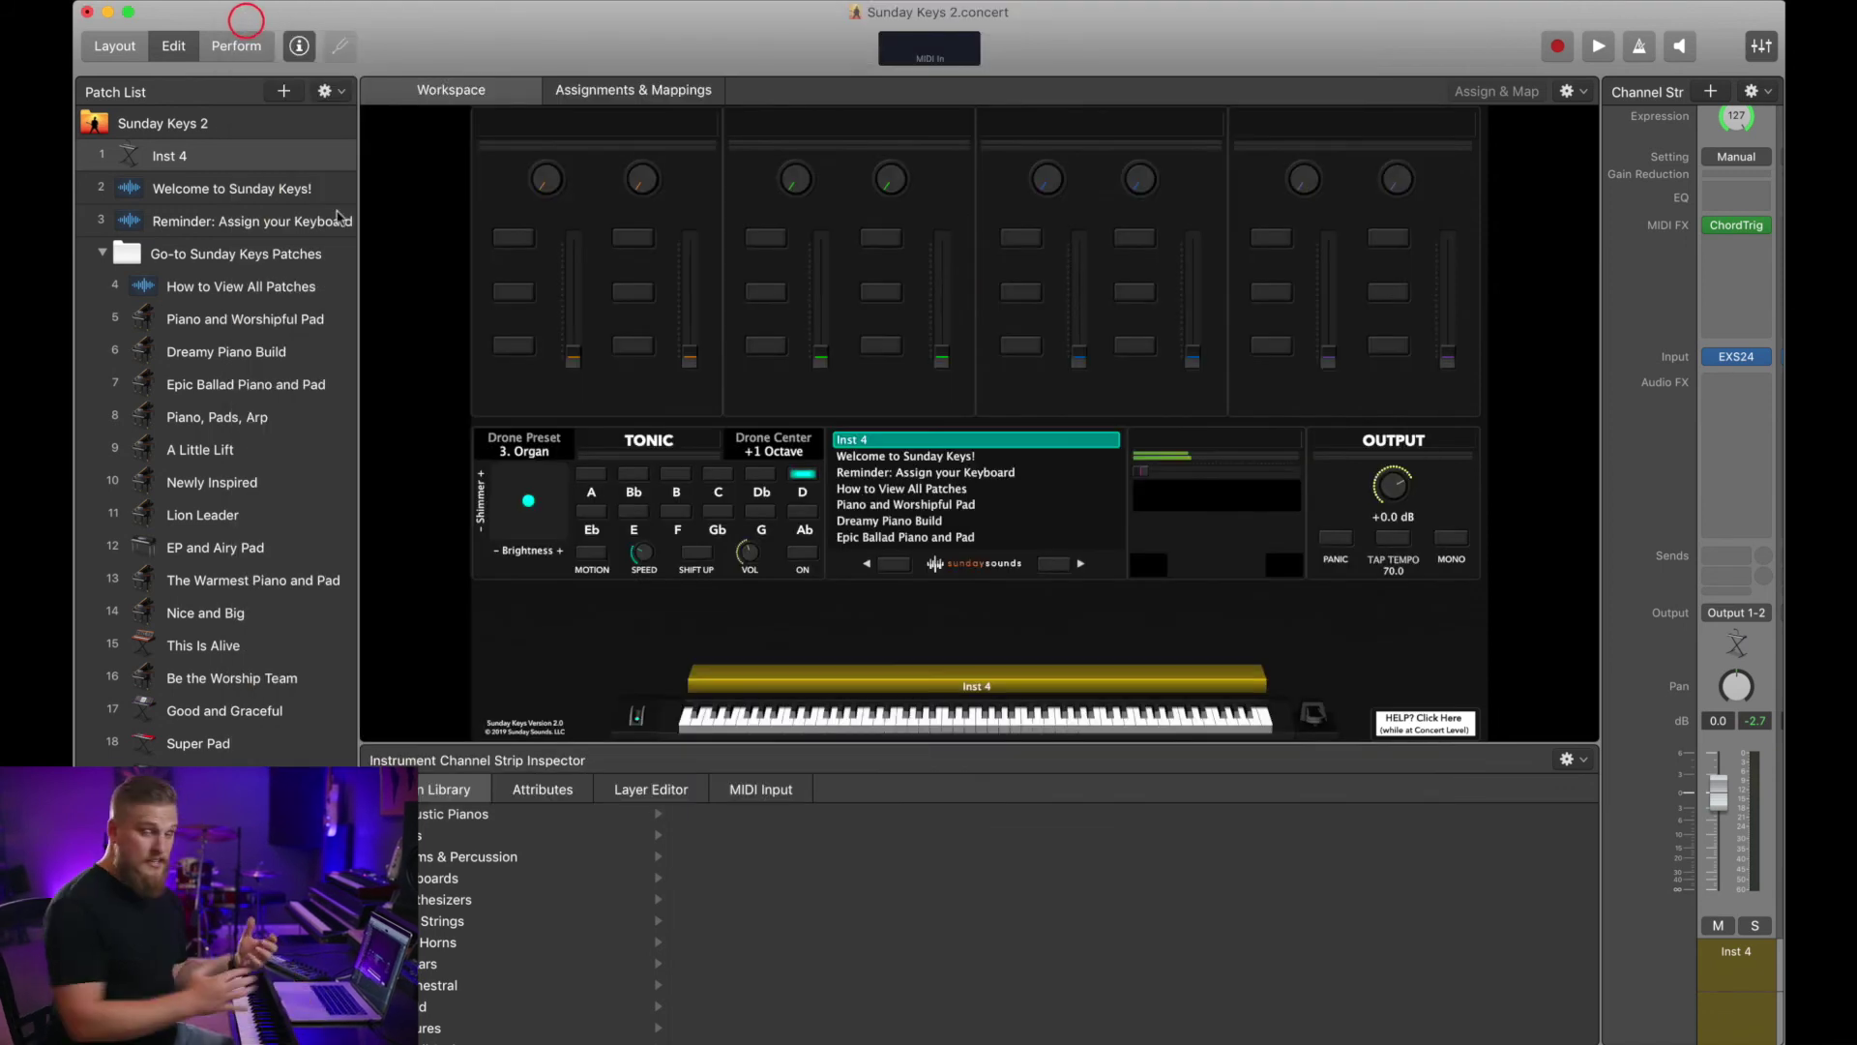
Load the factory synth pad Basic Pad into the EXS24 and raise its volume slightly.
{"action": "left_click", "coordinate": [1741, 357]}
{"action": "left_click", "coordinate": [777, 136]}
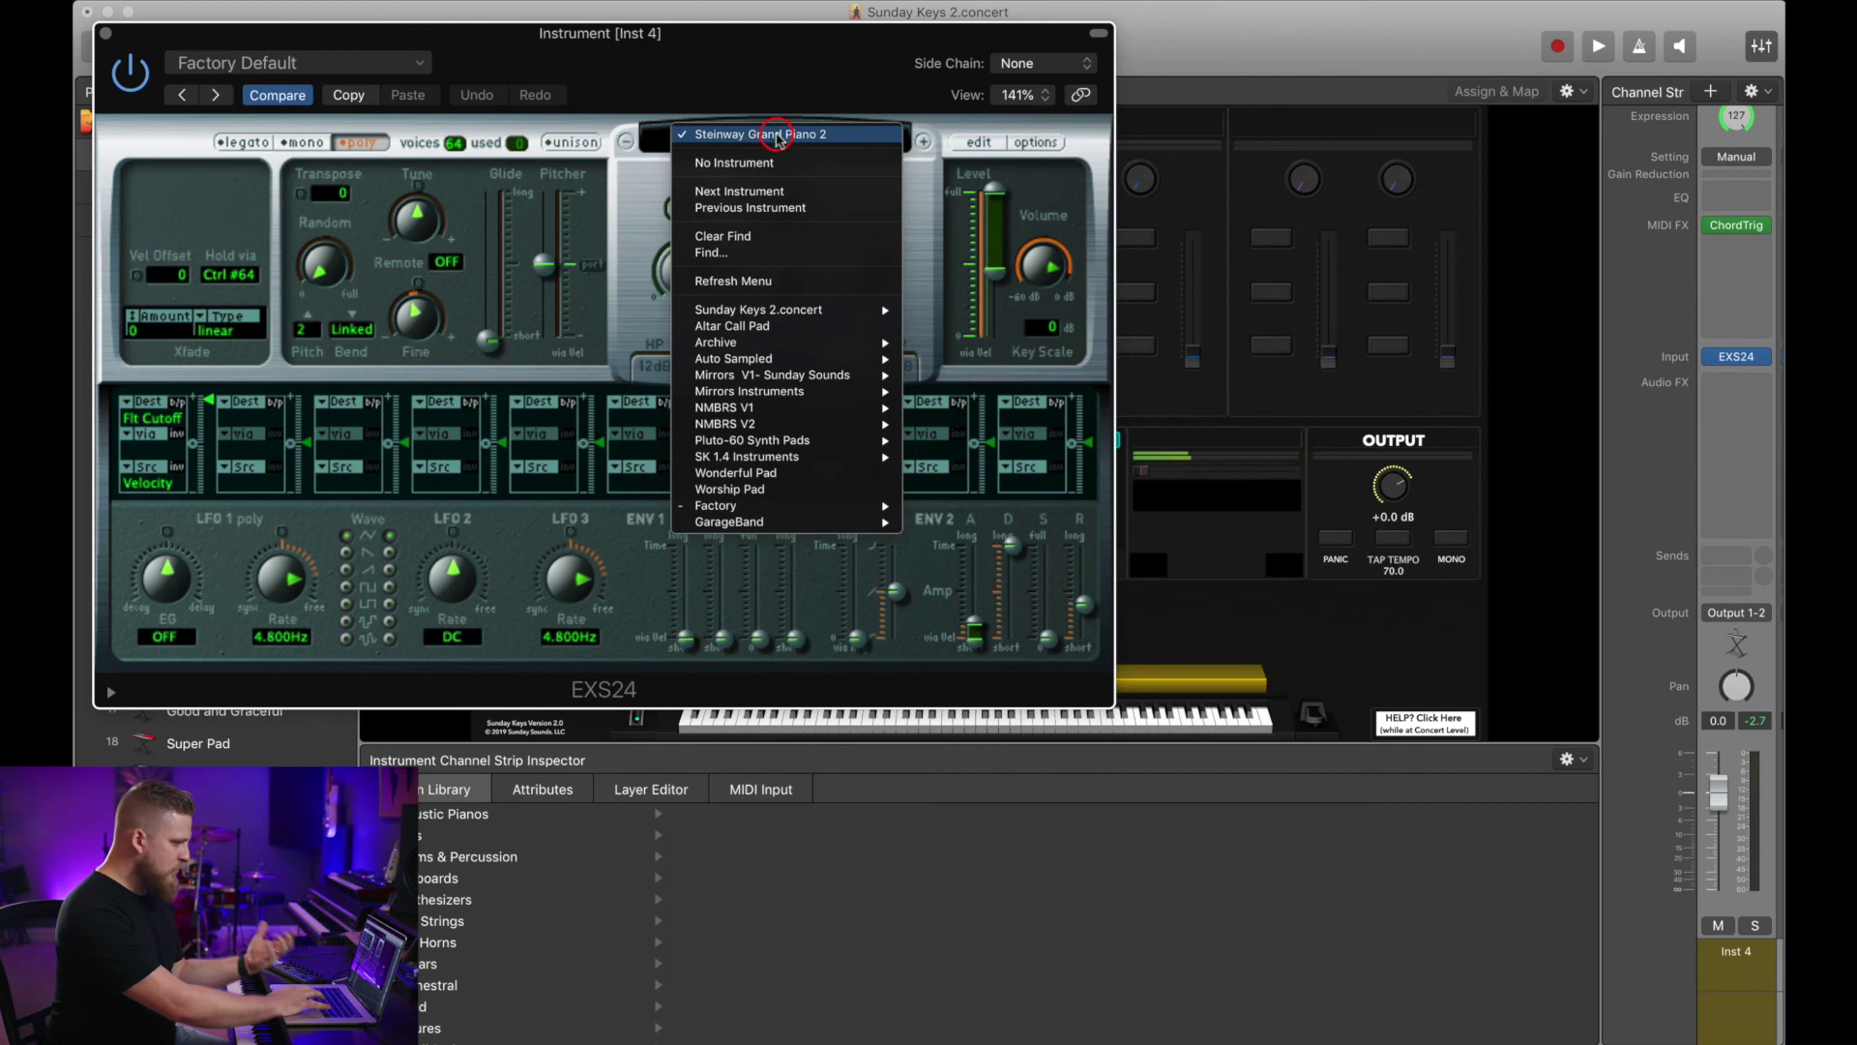
{"action": "mouse_move", "coordinate": [798, 508]}
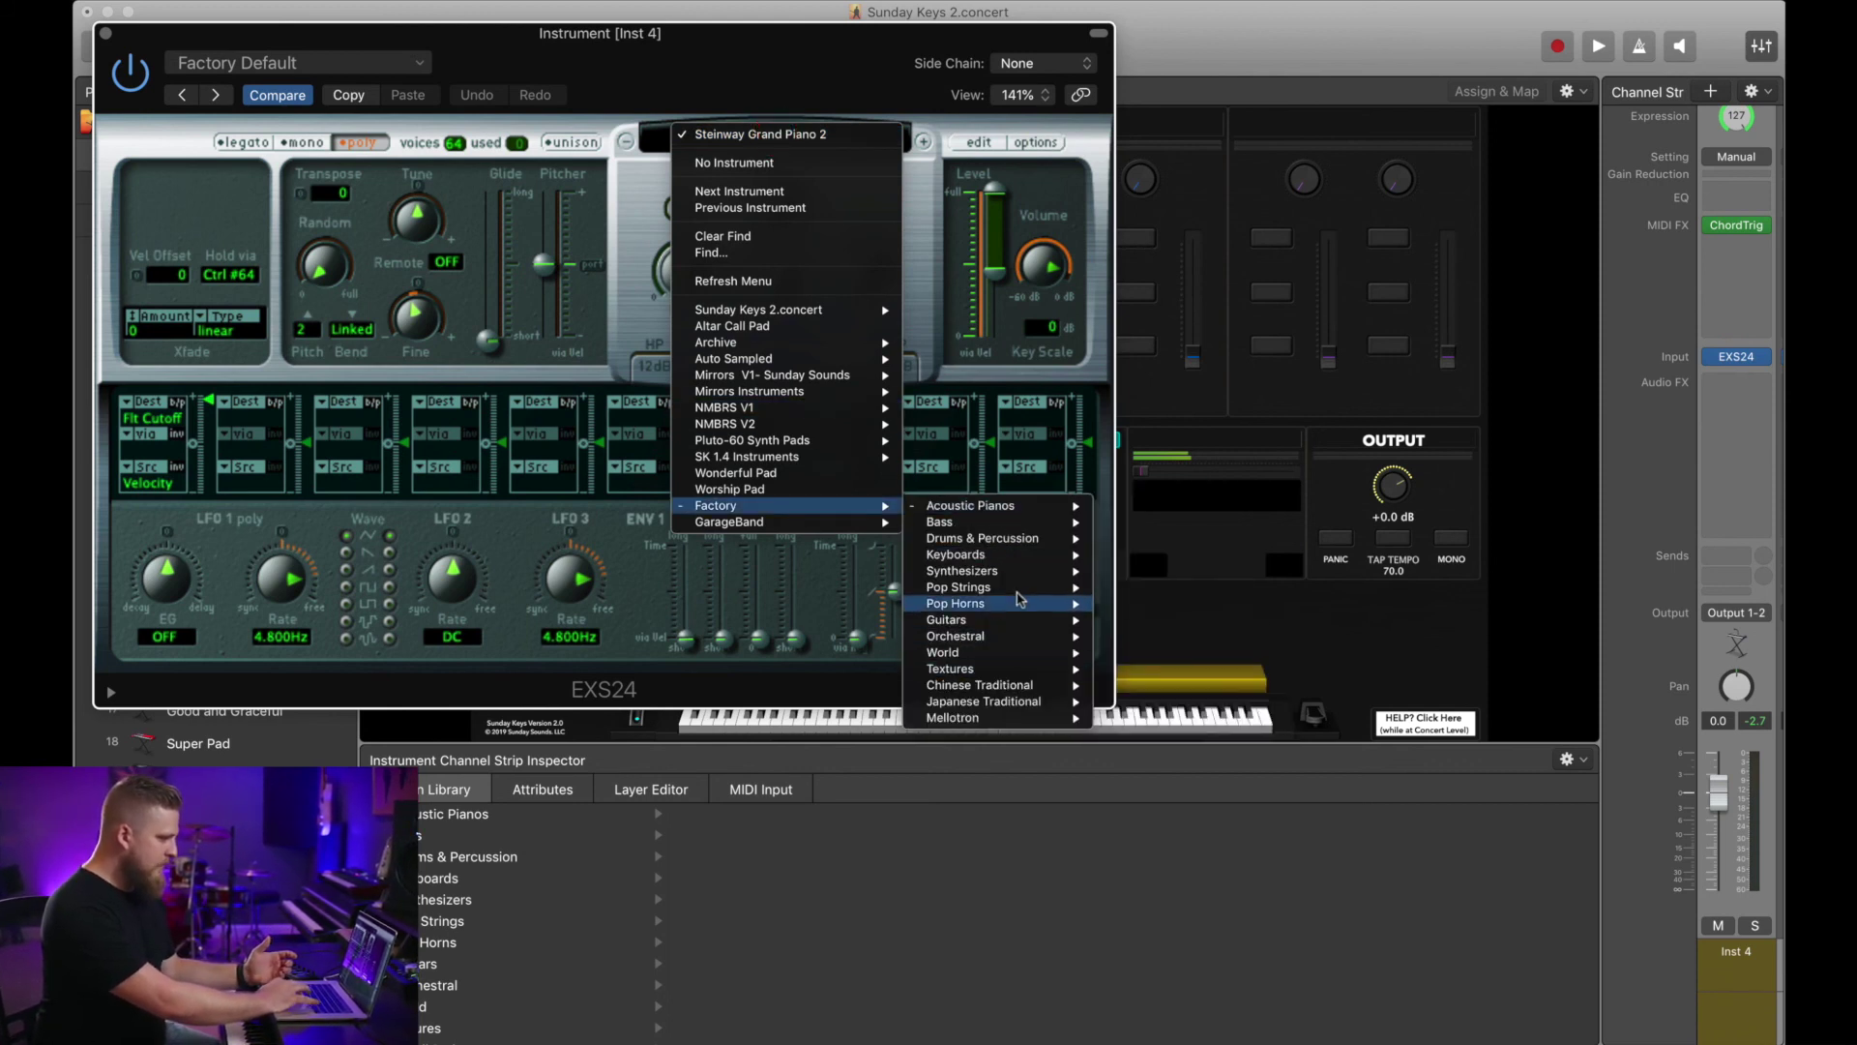
{"action": "mouse_move", "coordinate": [967, 571]}
{"action": "mouse_move", "coordinate": [1151, 587]}
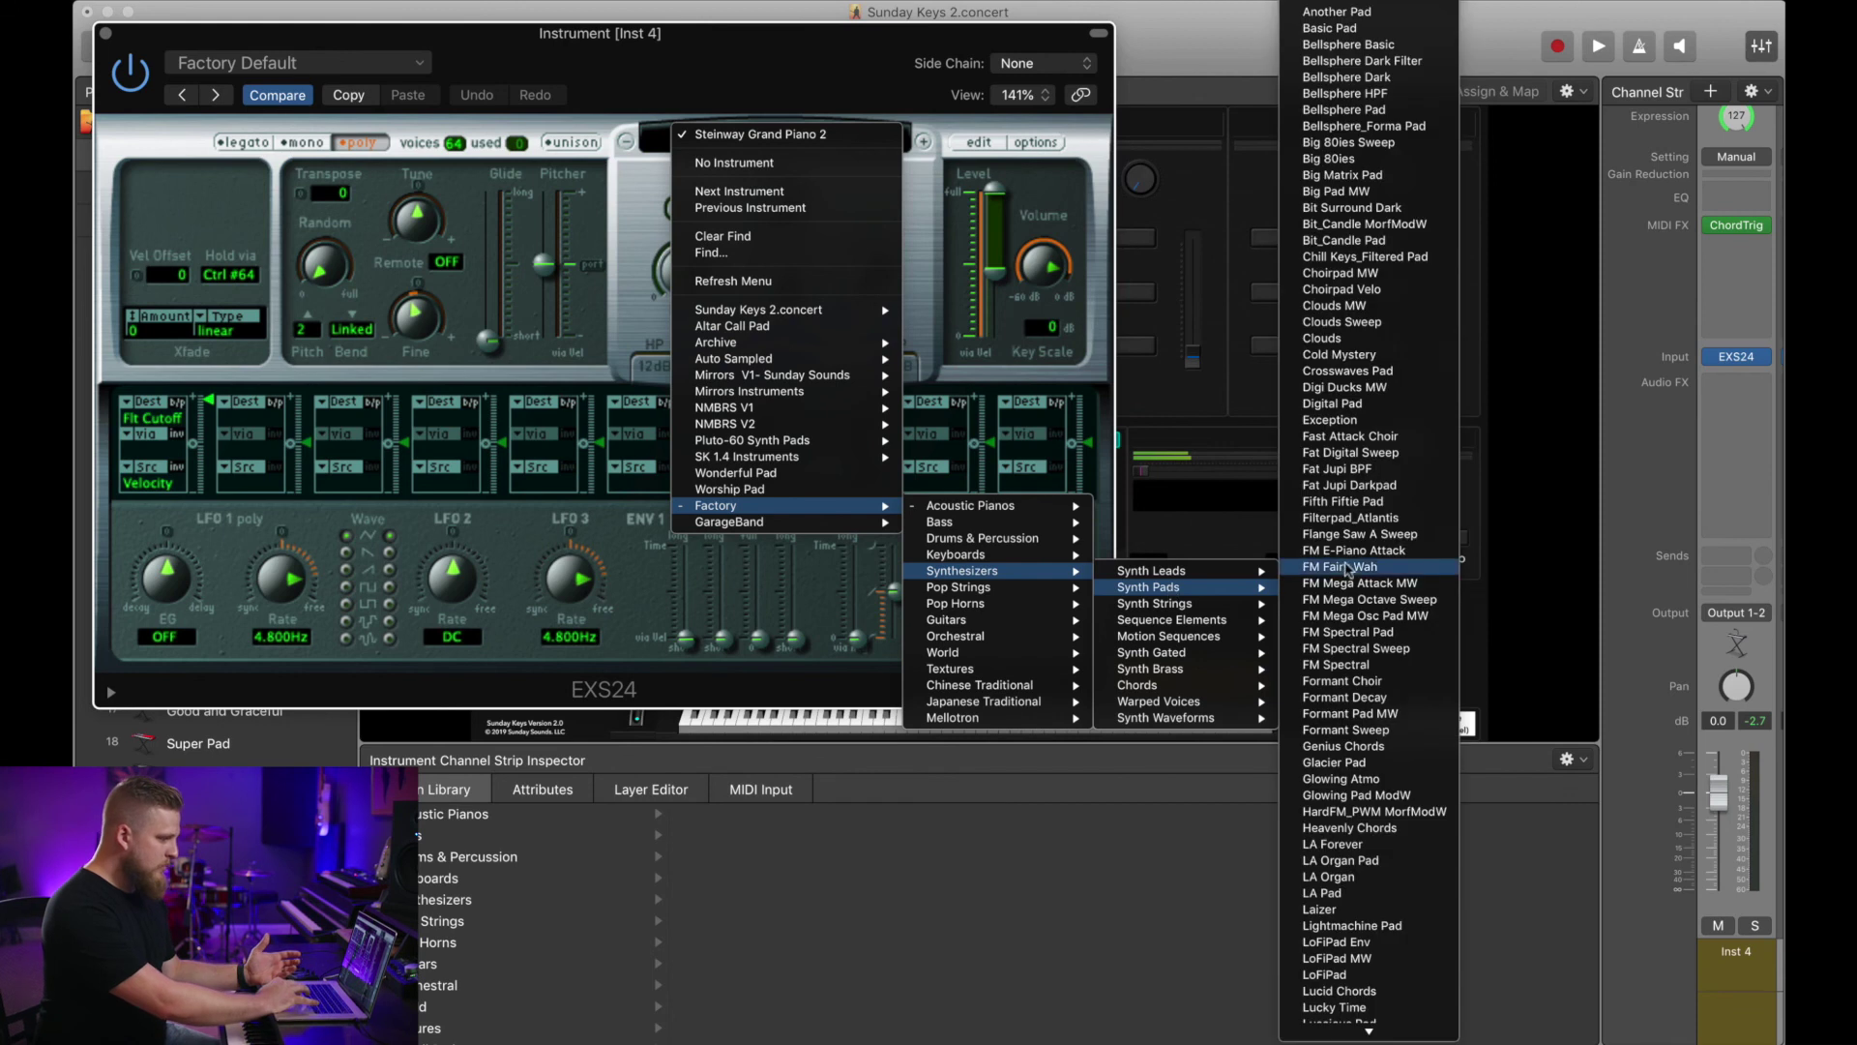
{"action": "left_click", "coordinate": [1330, 28]}
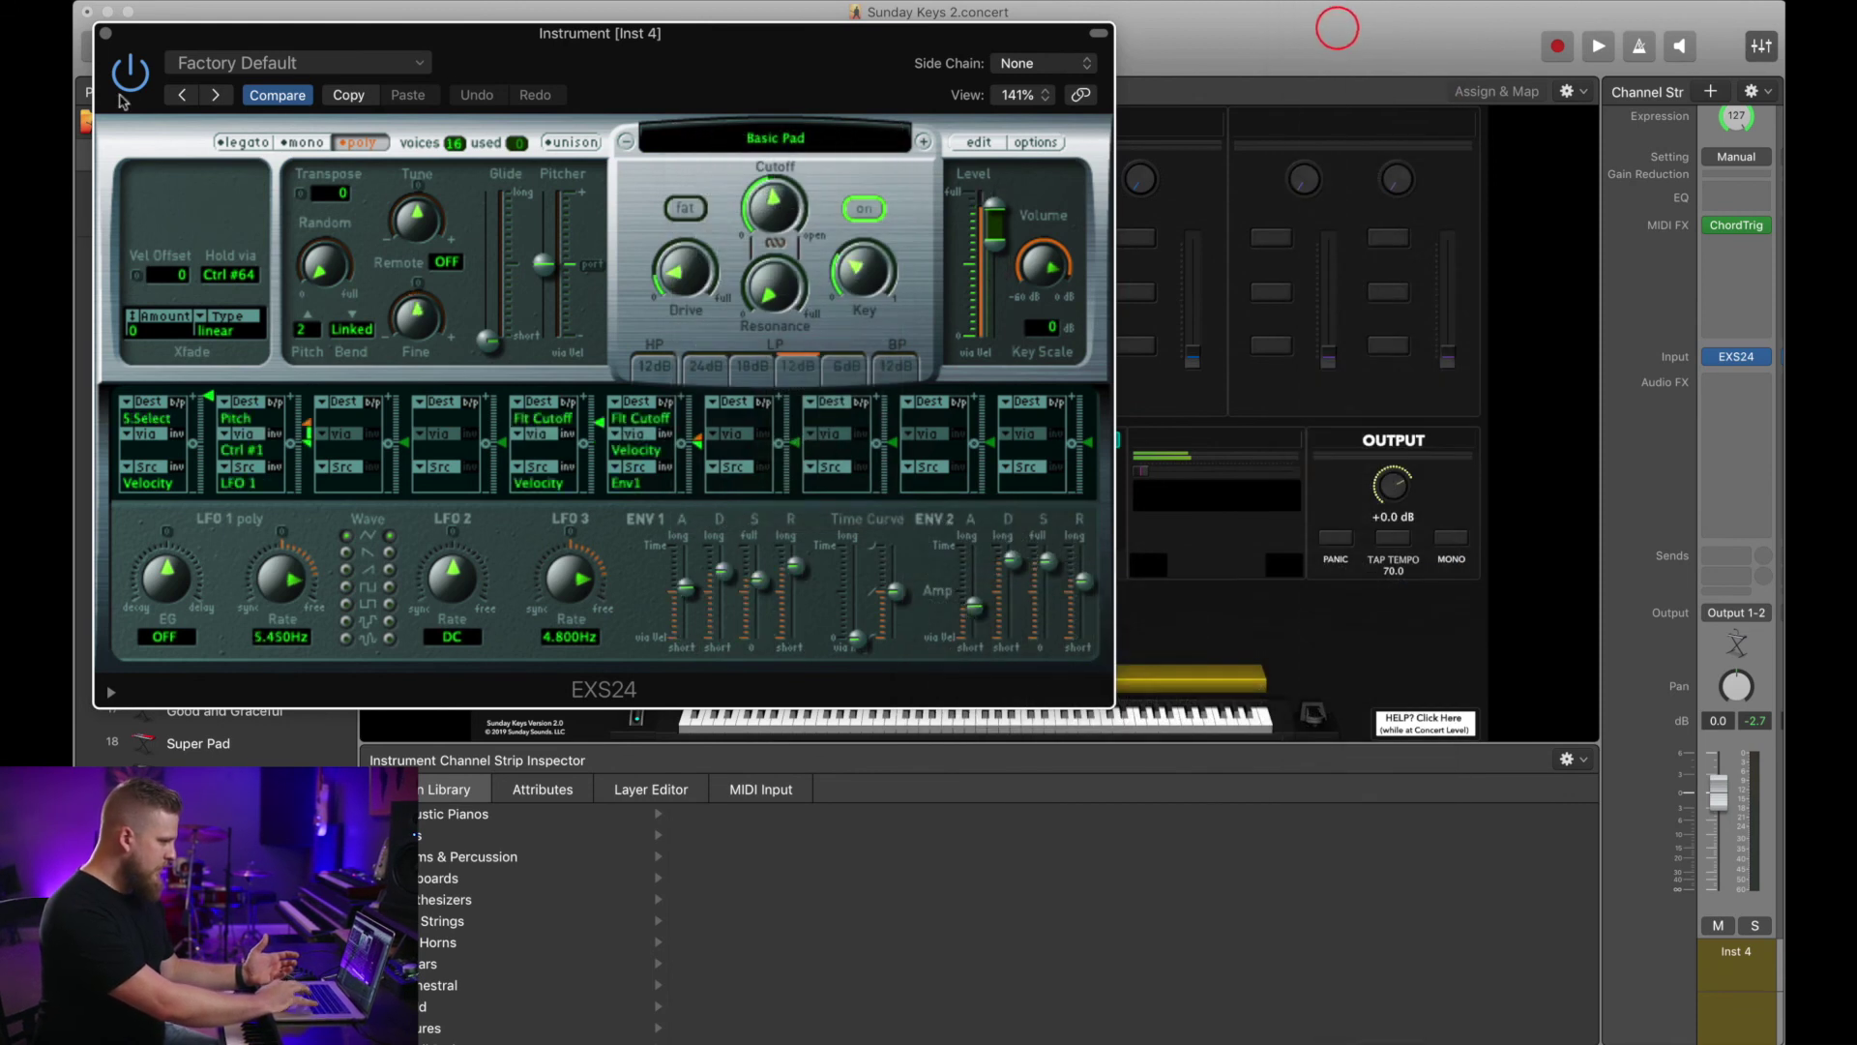
{"action": "left_click_drag", "start_coordinate": [1051, 269], "coordinate": [1053, 238]}
{"action": "left_click", "coordinate": [106, 37]}
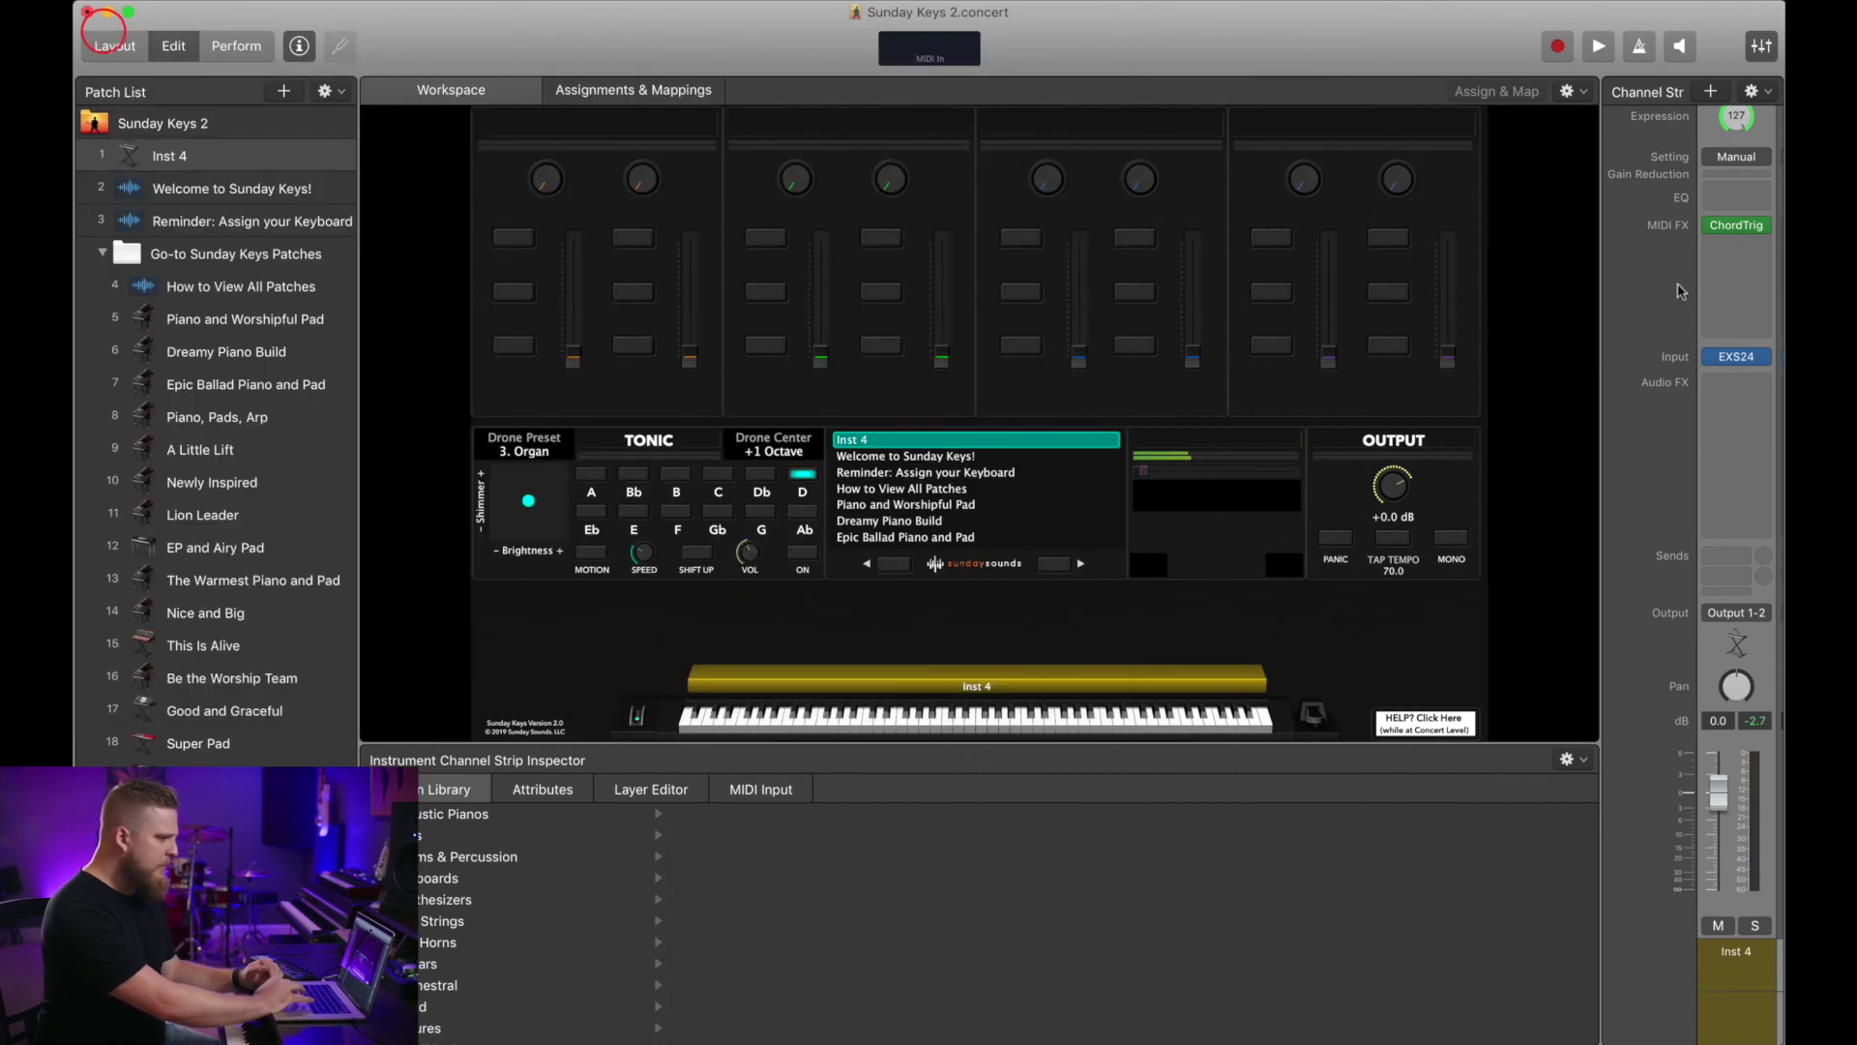
Lower the upper end of the Inst 4 layer's key range to C#2.
{"action": "left_click", "coordinate": [641, 789]}
{"action": "scroll", "coordinate": [1451, 910], "scroll_direction": "right", "scroll_amount": 2}
{"action": "left_click_drag", "start_coordinate": [1591, 866], "coordinate": [640, 844]}
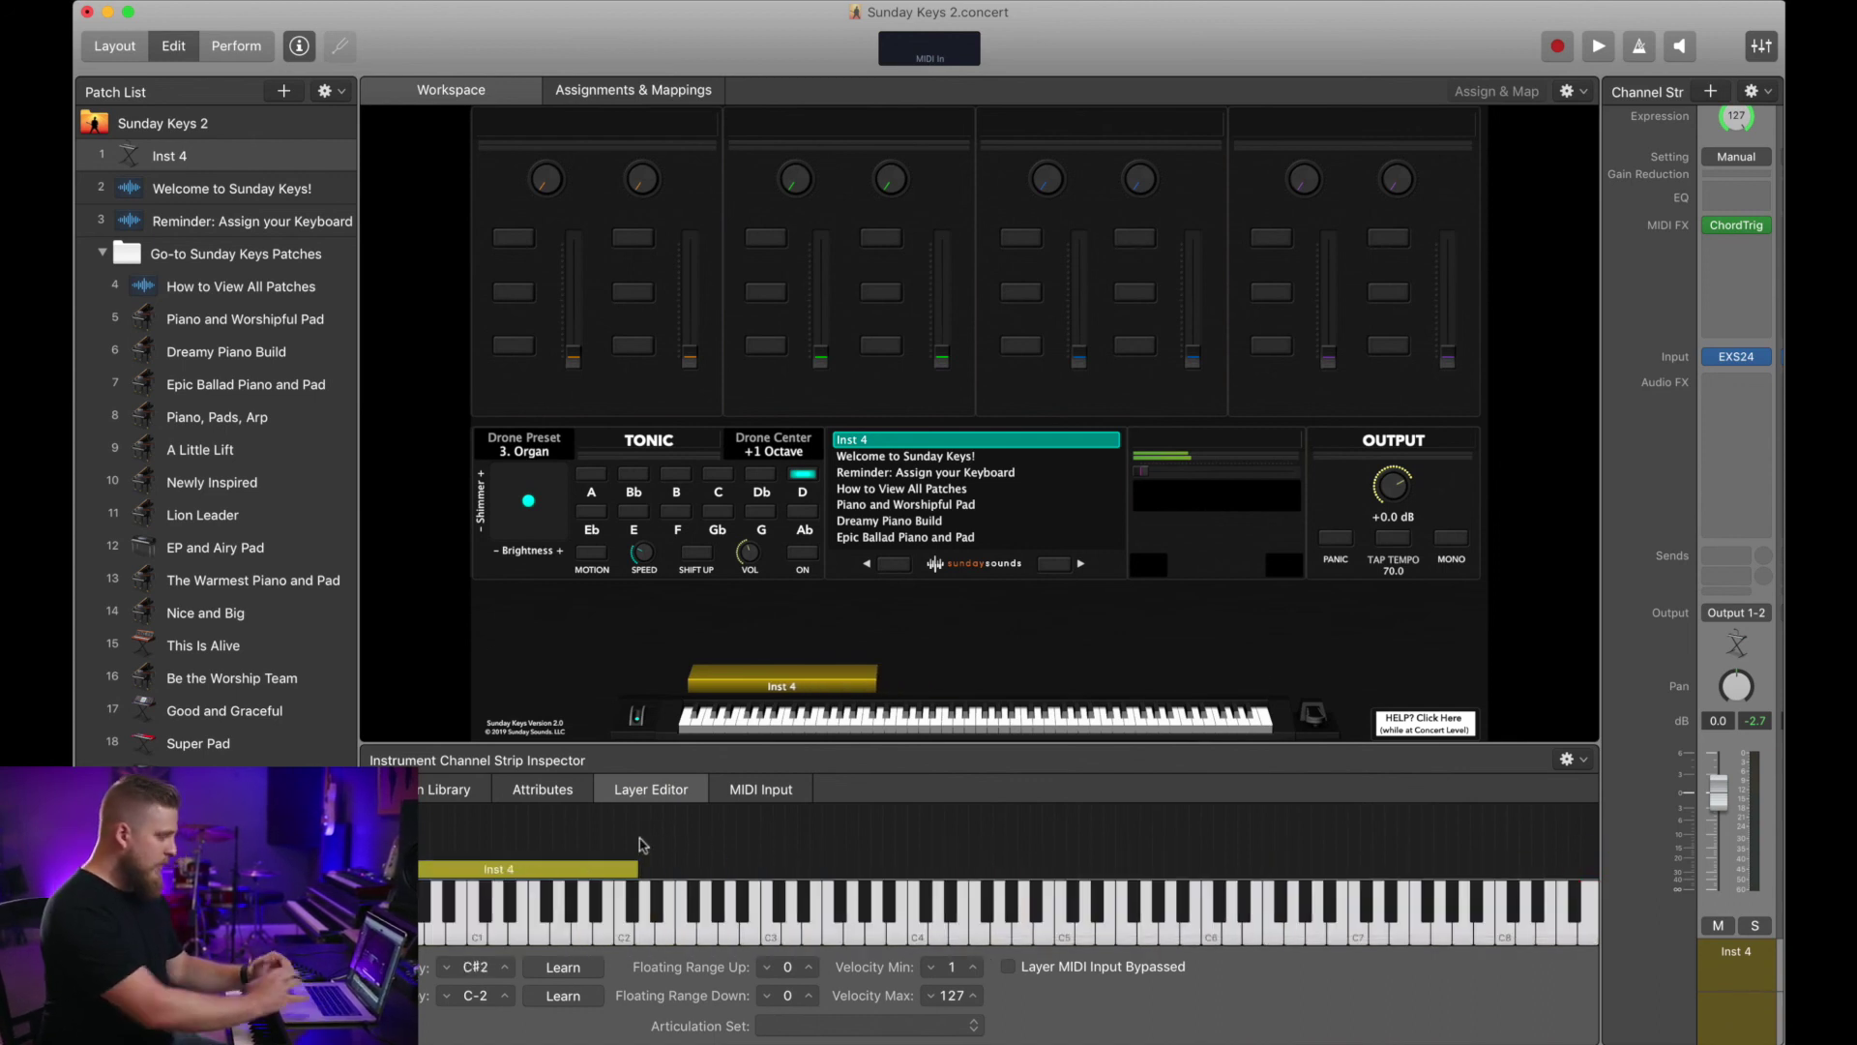